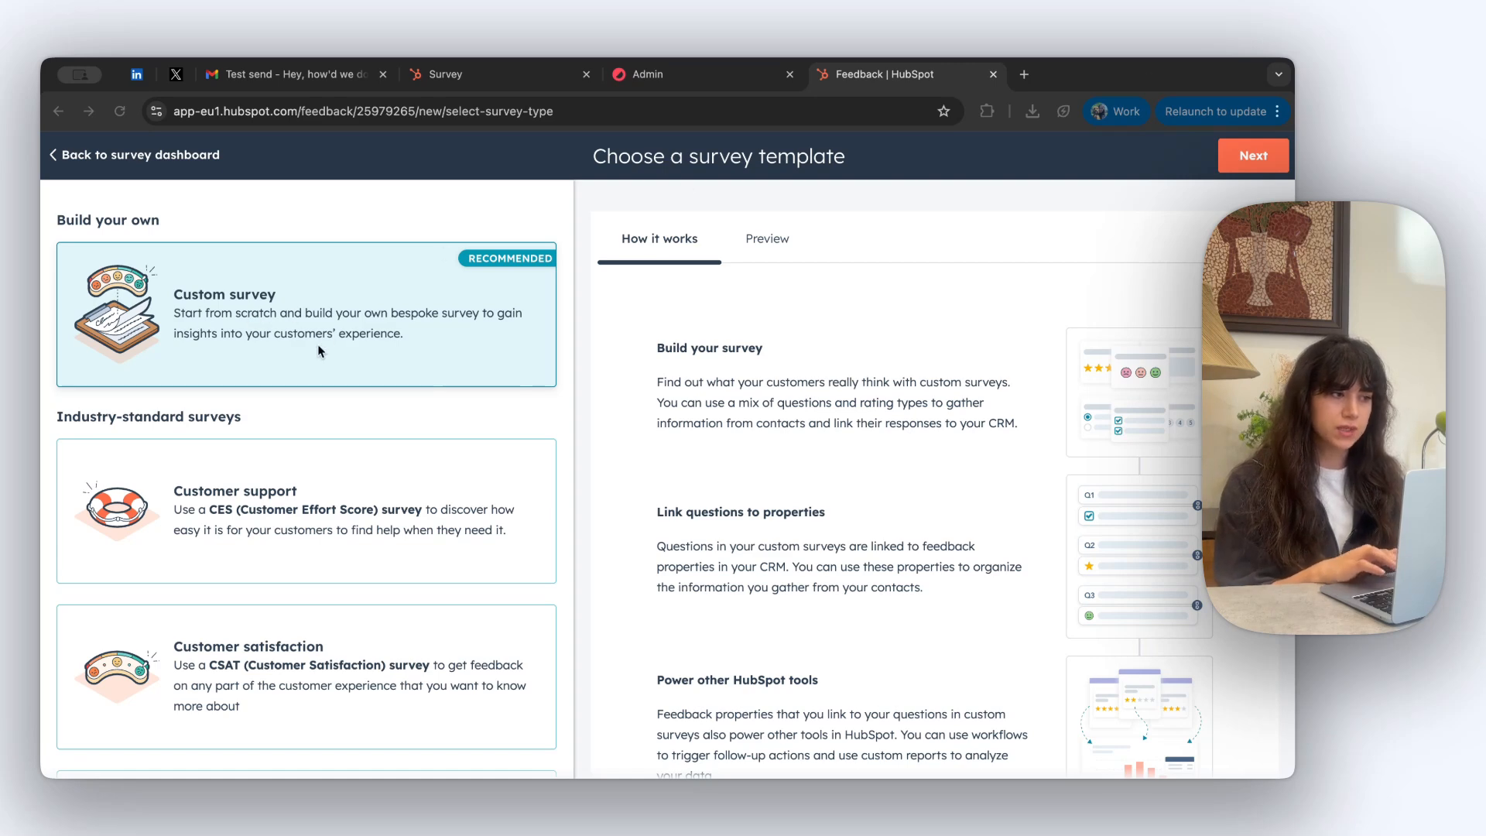
# Step: Create a custom survey with the Workflow delivery method in the new survey editor
pyautogui.click(1252, 158)
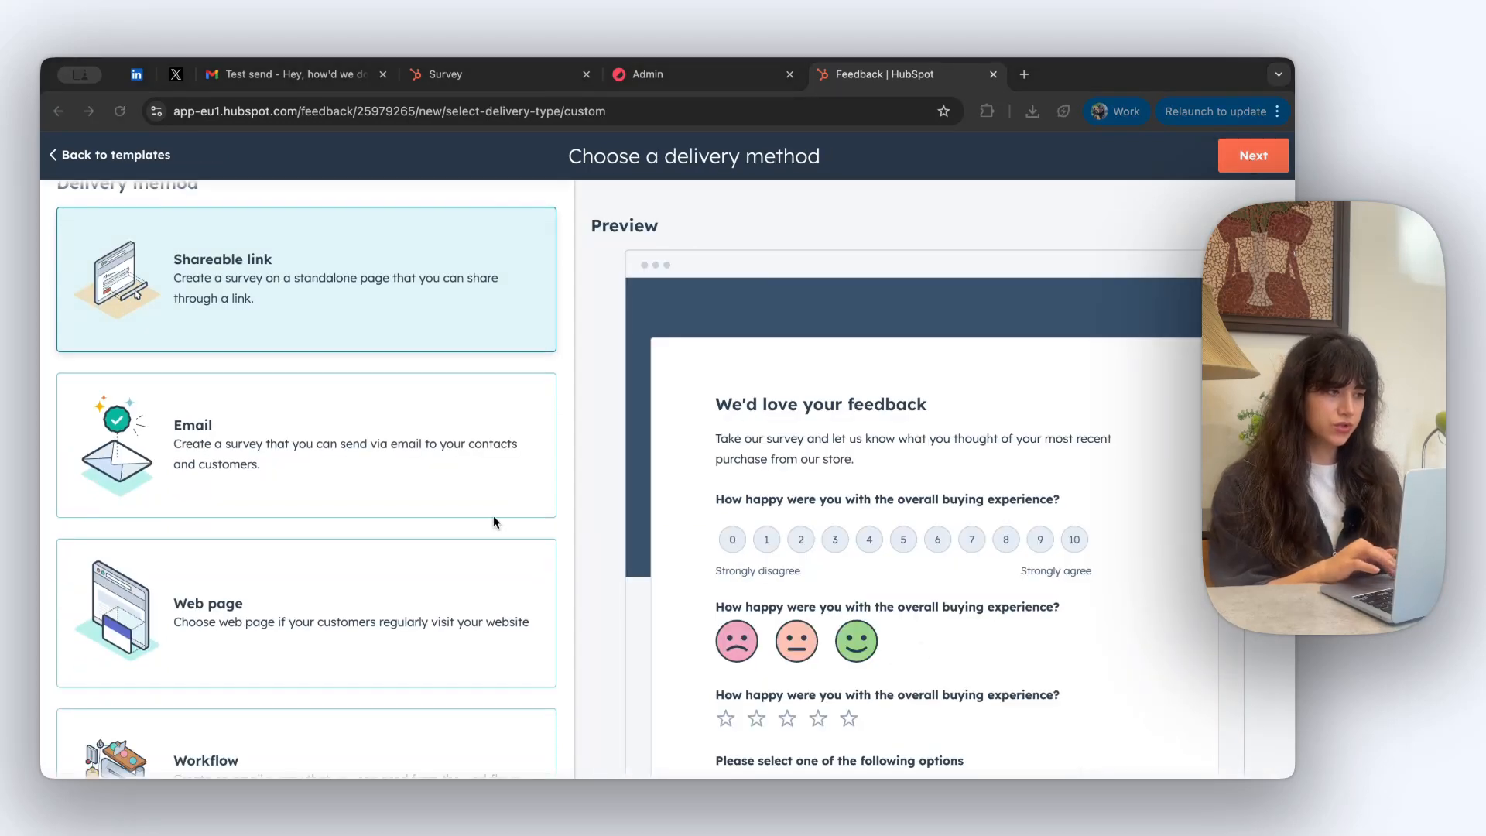
pyautogui.scroll(-3, 286, 601)
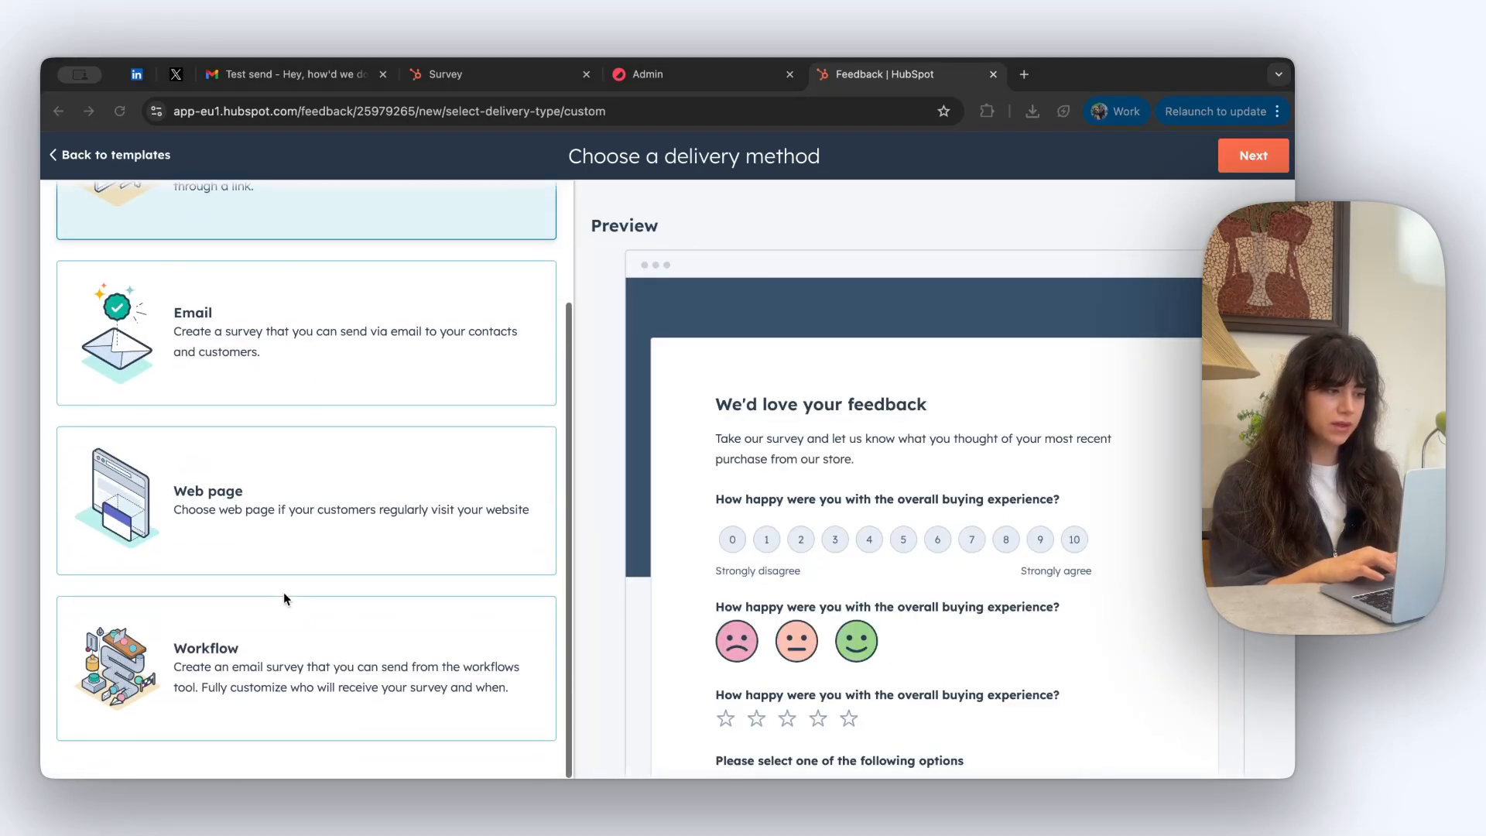
pyautogui.click(230, 681)
pyautogui.click(1258, 158)
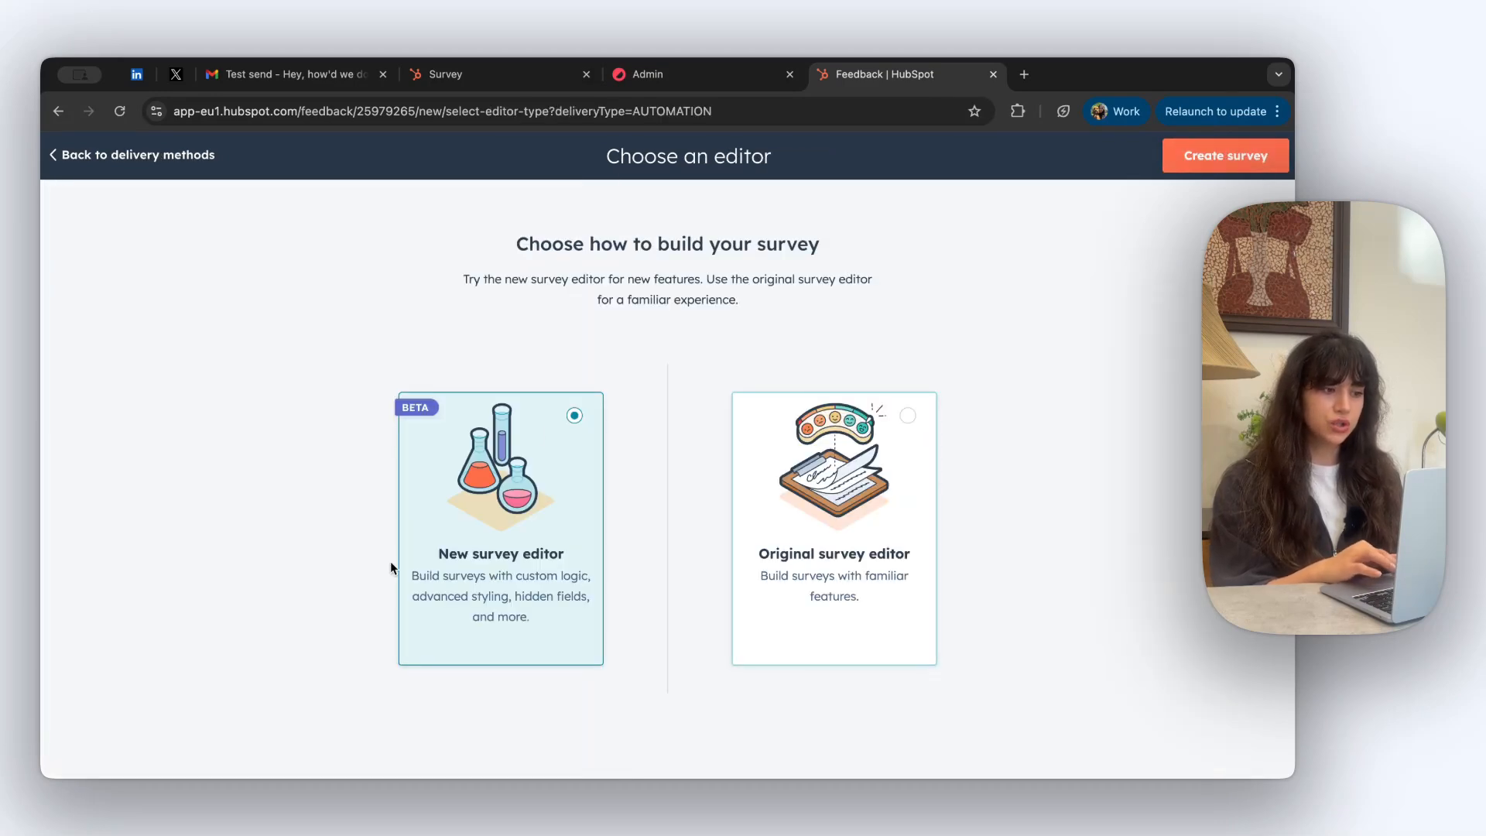
pyautogui.click(1247, 159)
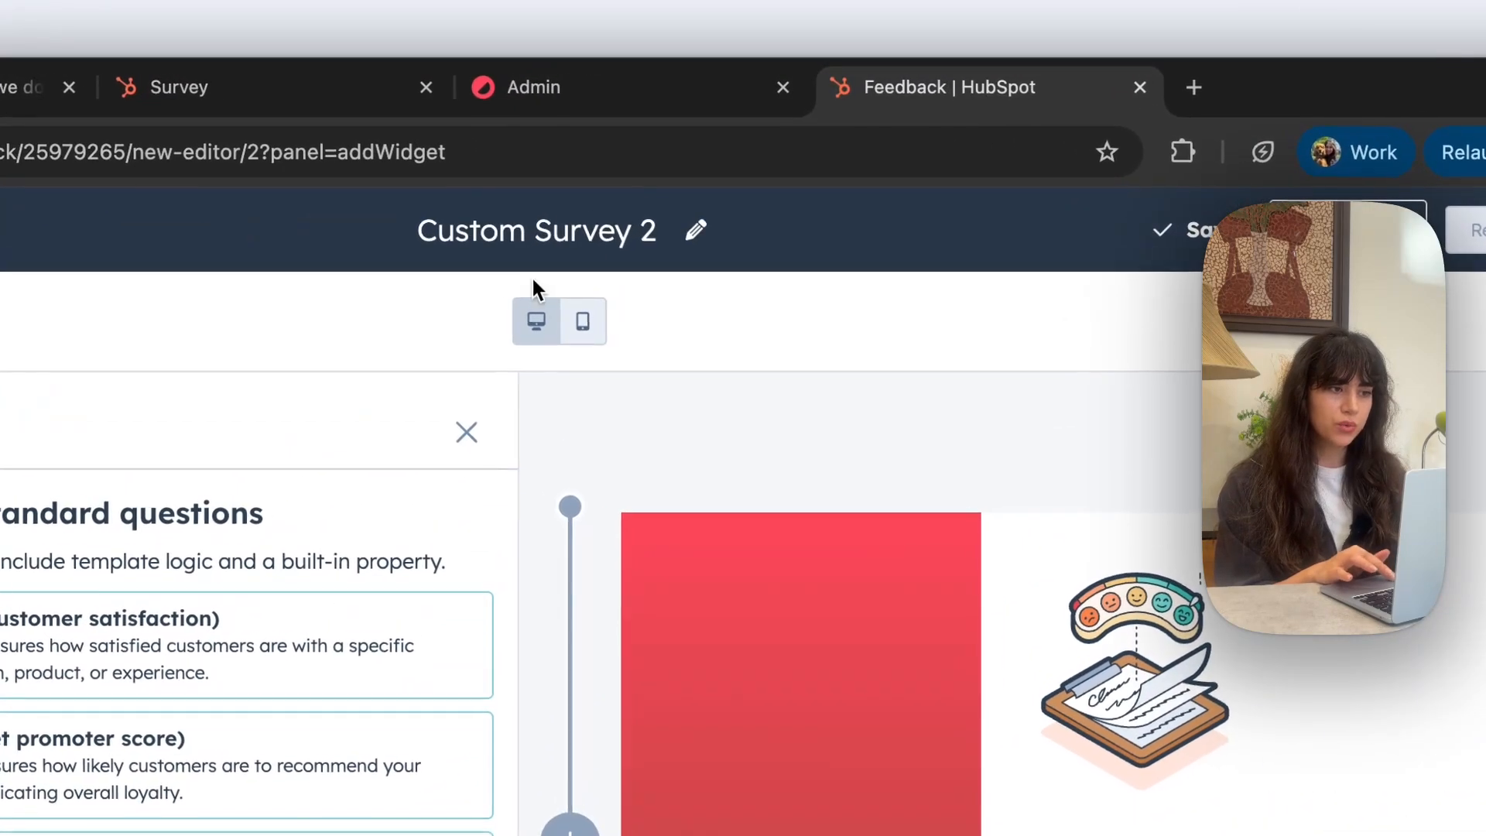
# Step: Rename the survey as "Post-webinar survey"
pyautogui.click(559, 232)
pyautogui.tripleClick(559, 234)
pyautogui.write('Post-webinar survey')
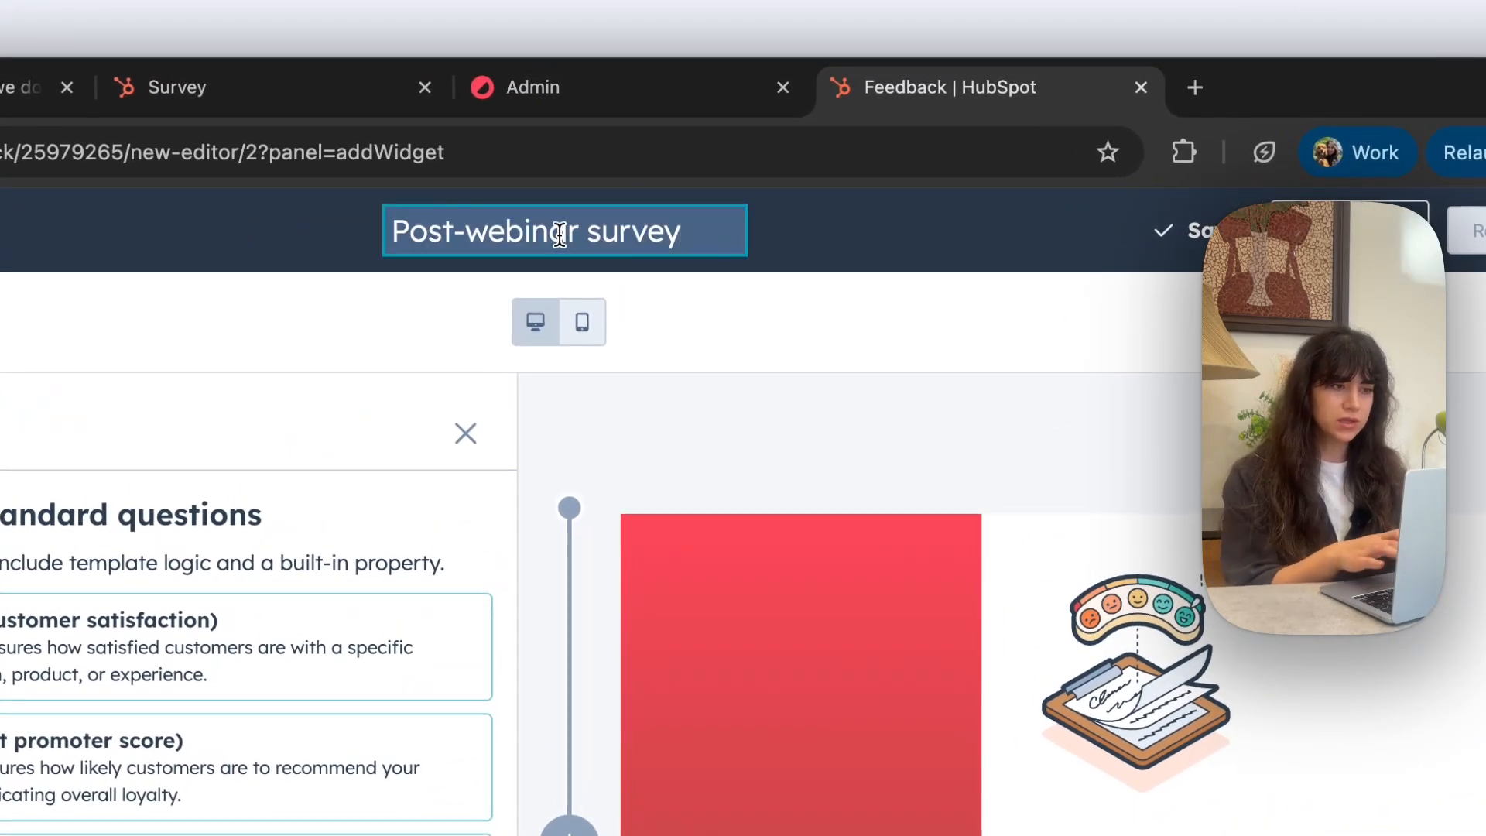
pyautogui.press('Return')
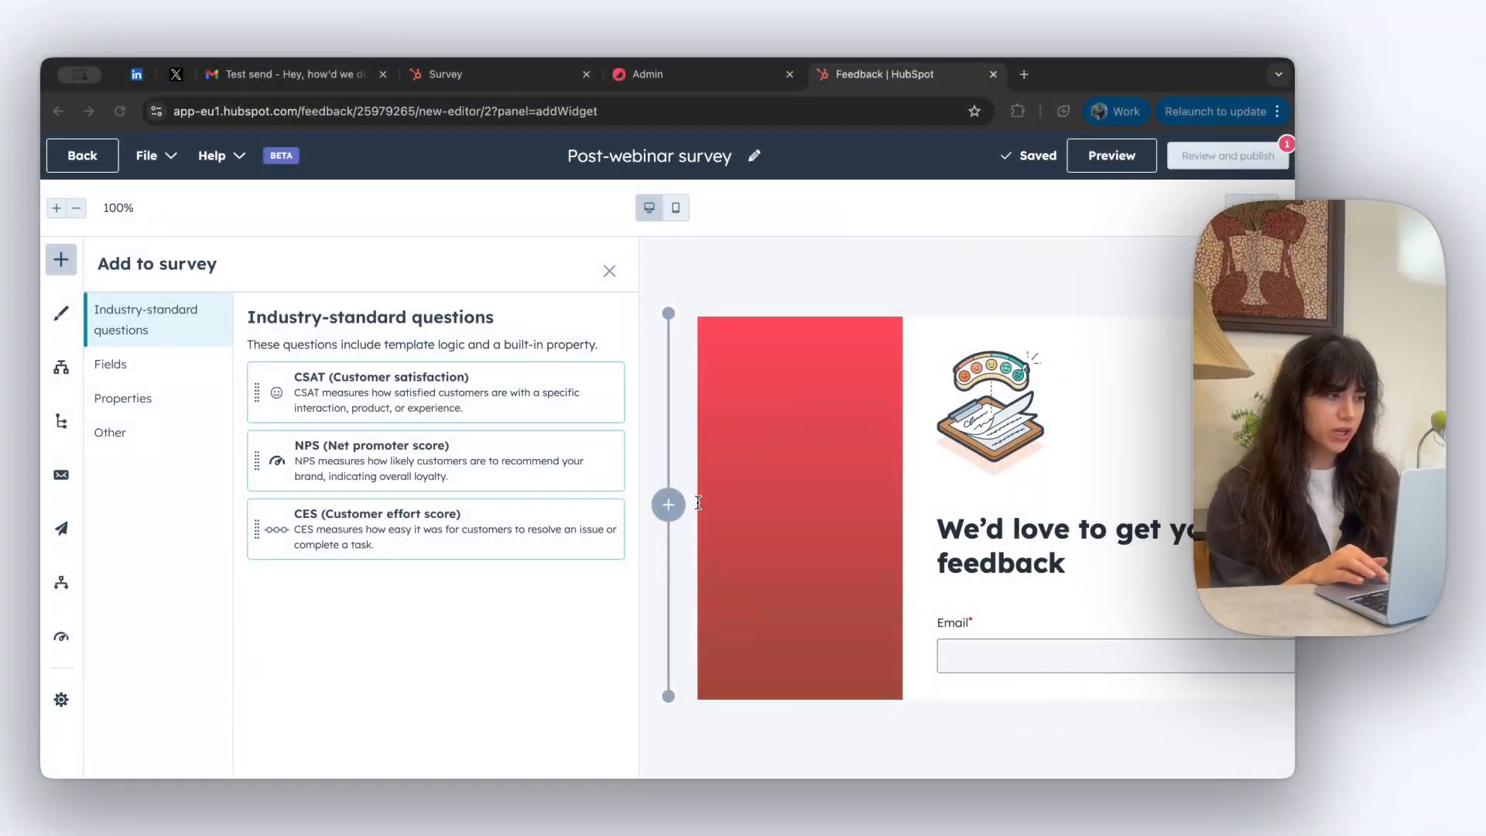
# Step: Add a Sentiment field to the survey's first step, above the Email field
pyautogui.click(59, 263)
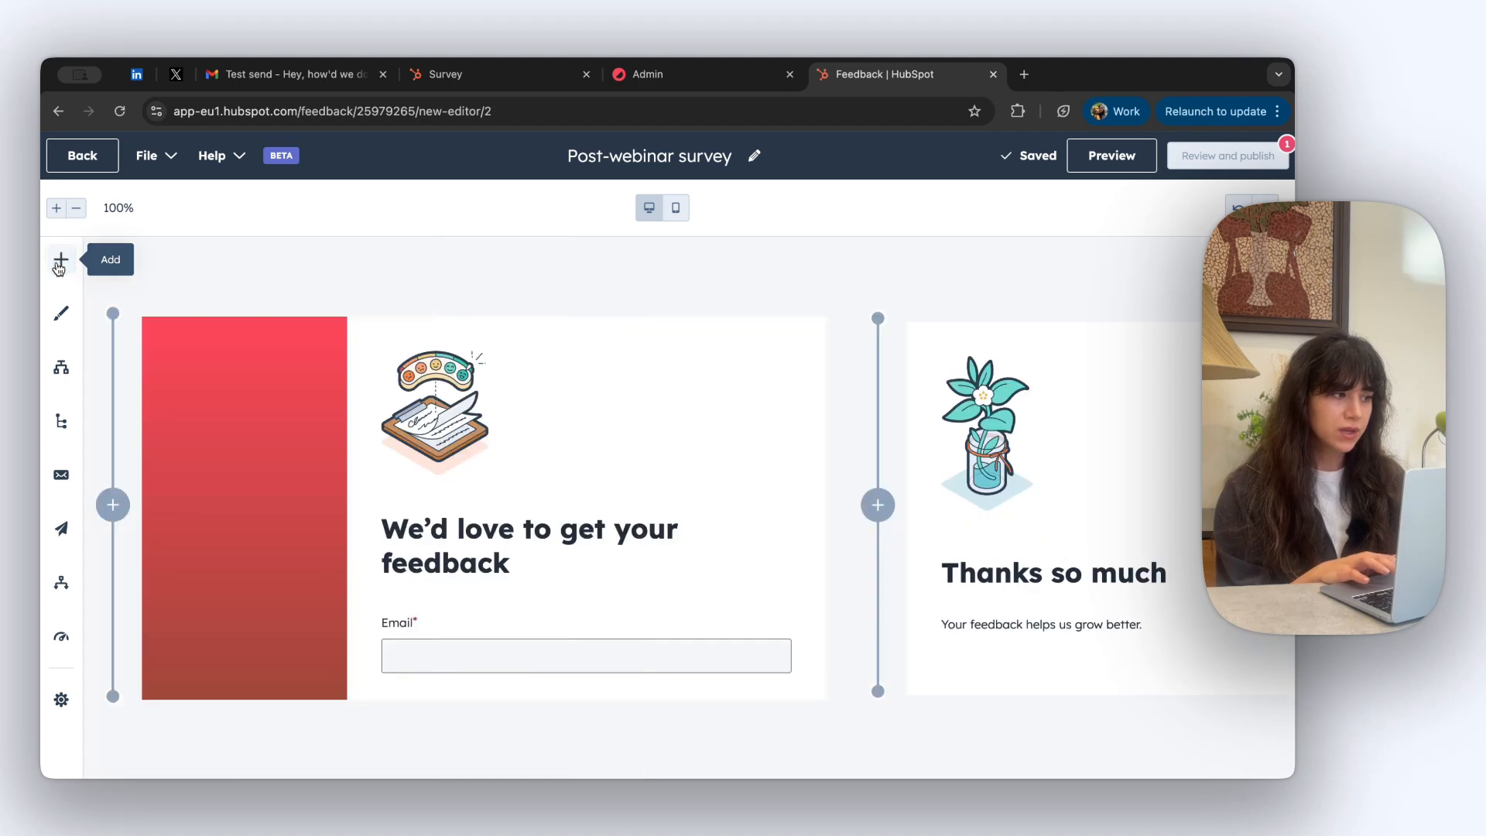
pyautogui.click(58, 265)
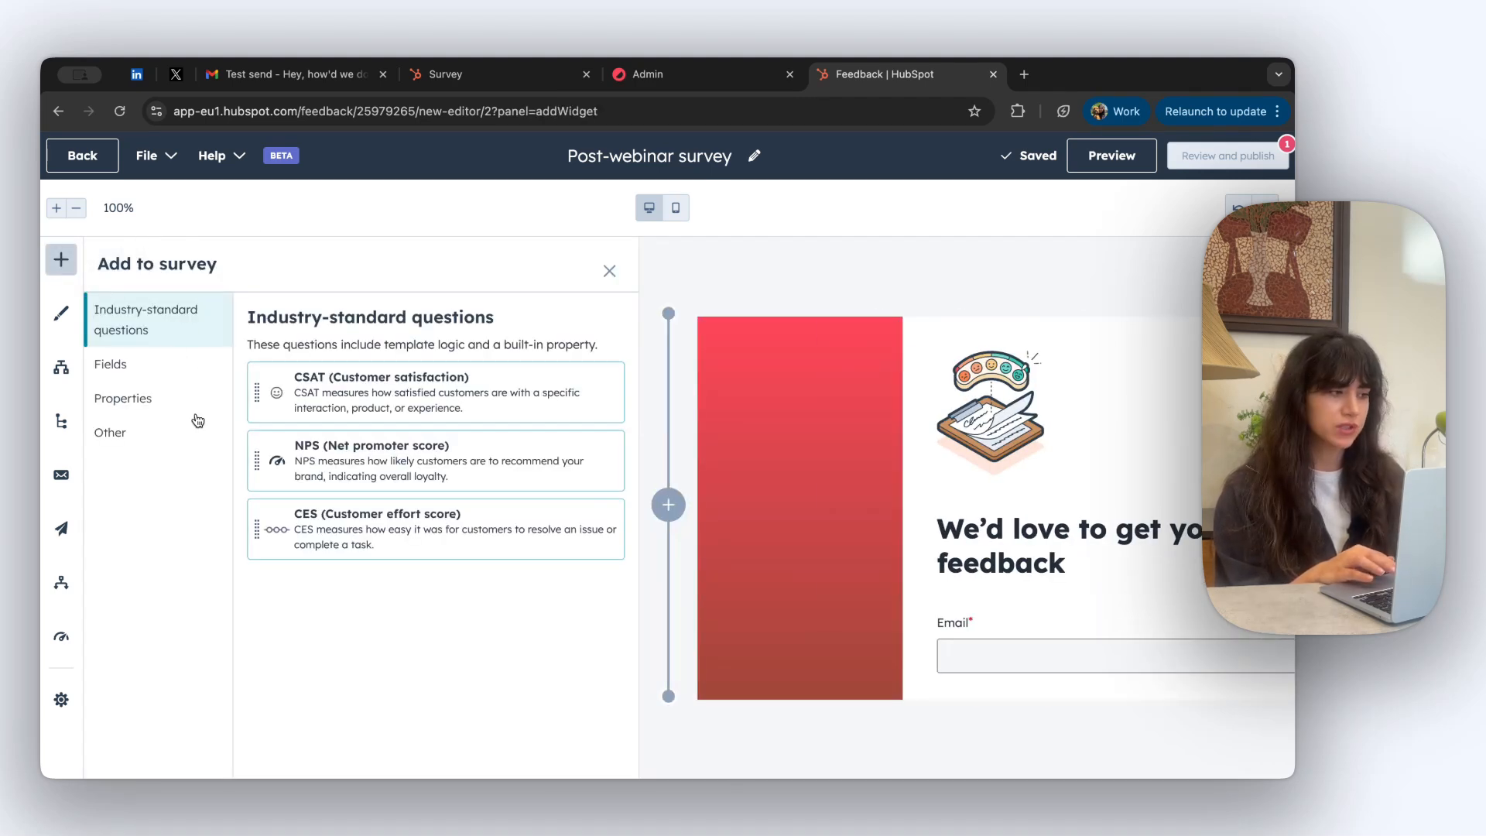
pyautogui.click(121, 372)
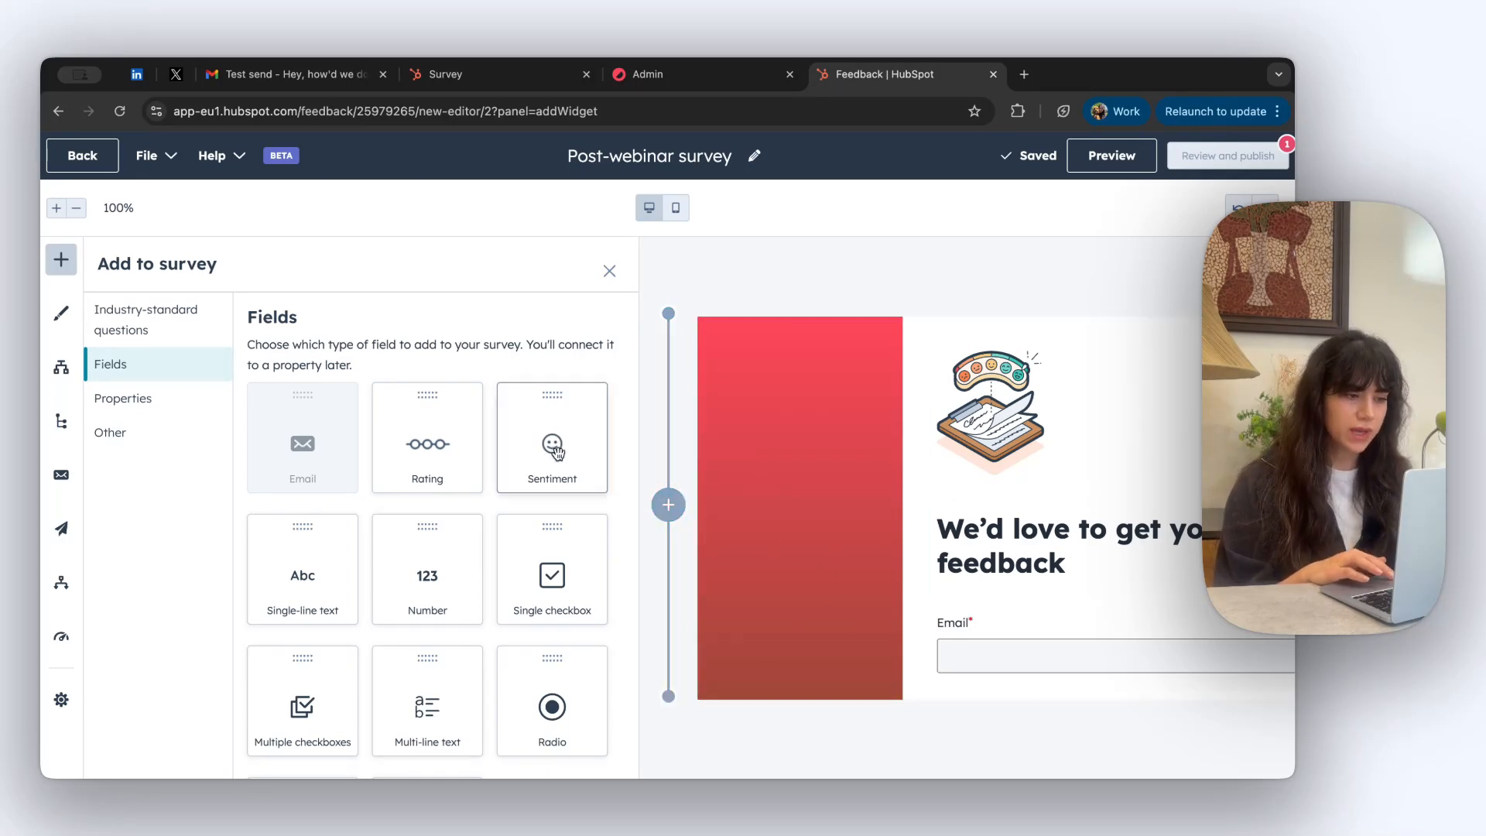
pyautogui.moveTo(893, 551); pyautogui.dragTo(972, 604)
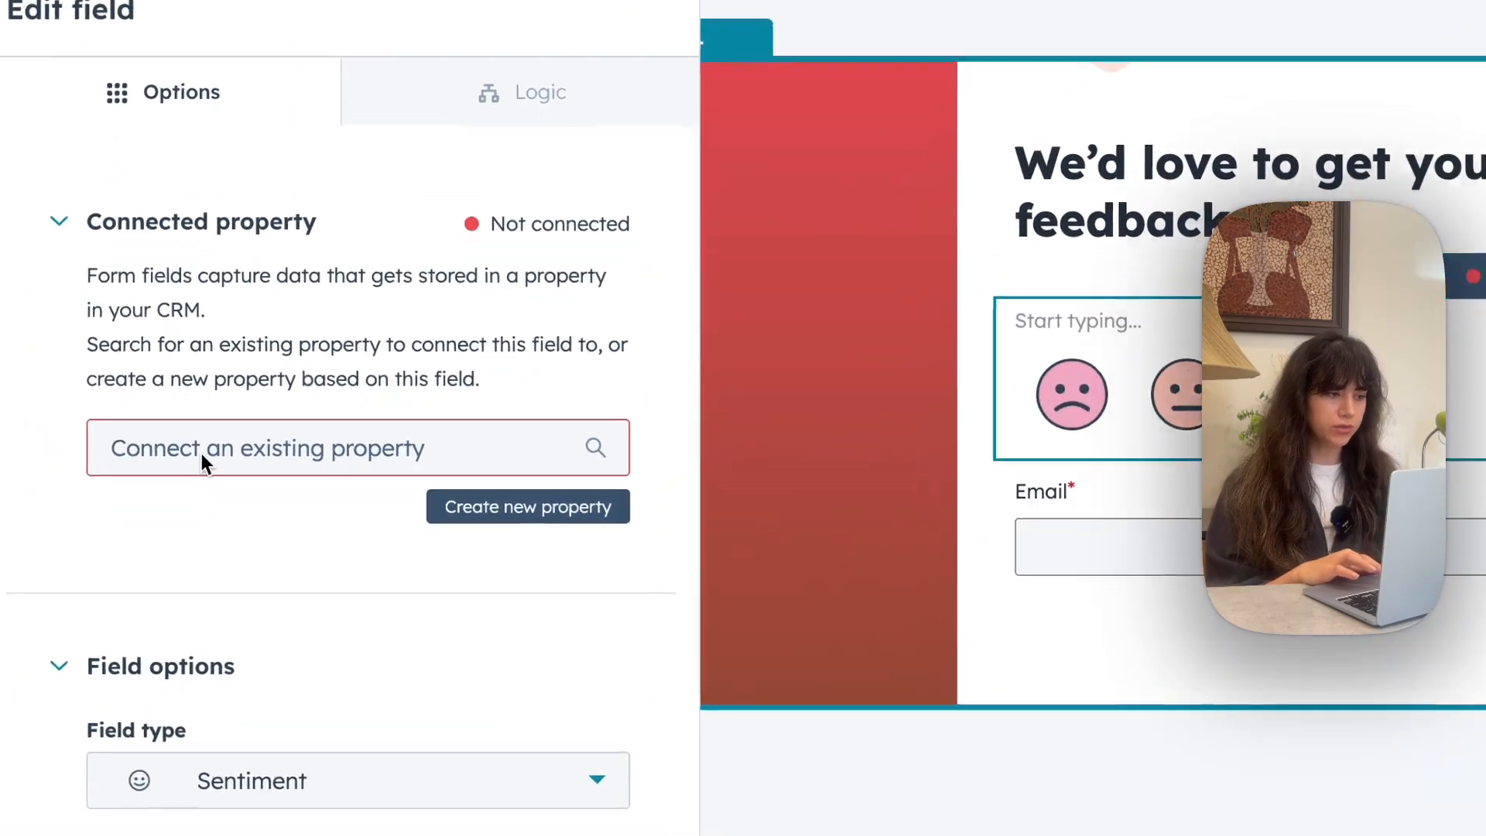
# Step: Search for "overall" and connect the sentiment field to the existing "Overall webinar rating" survey response property
pyautogui.click(200, 441)
pyautogui.write('overall')
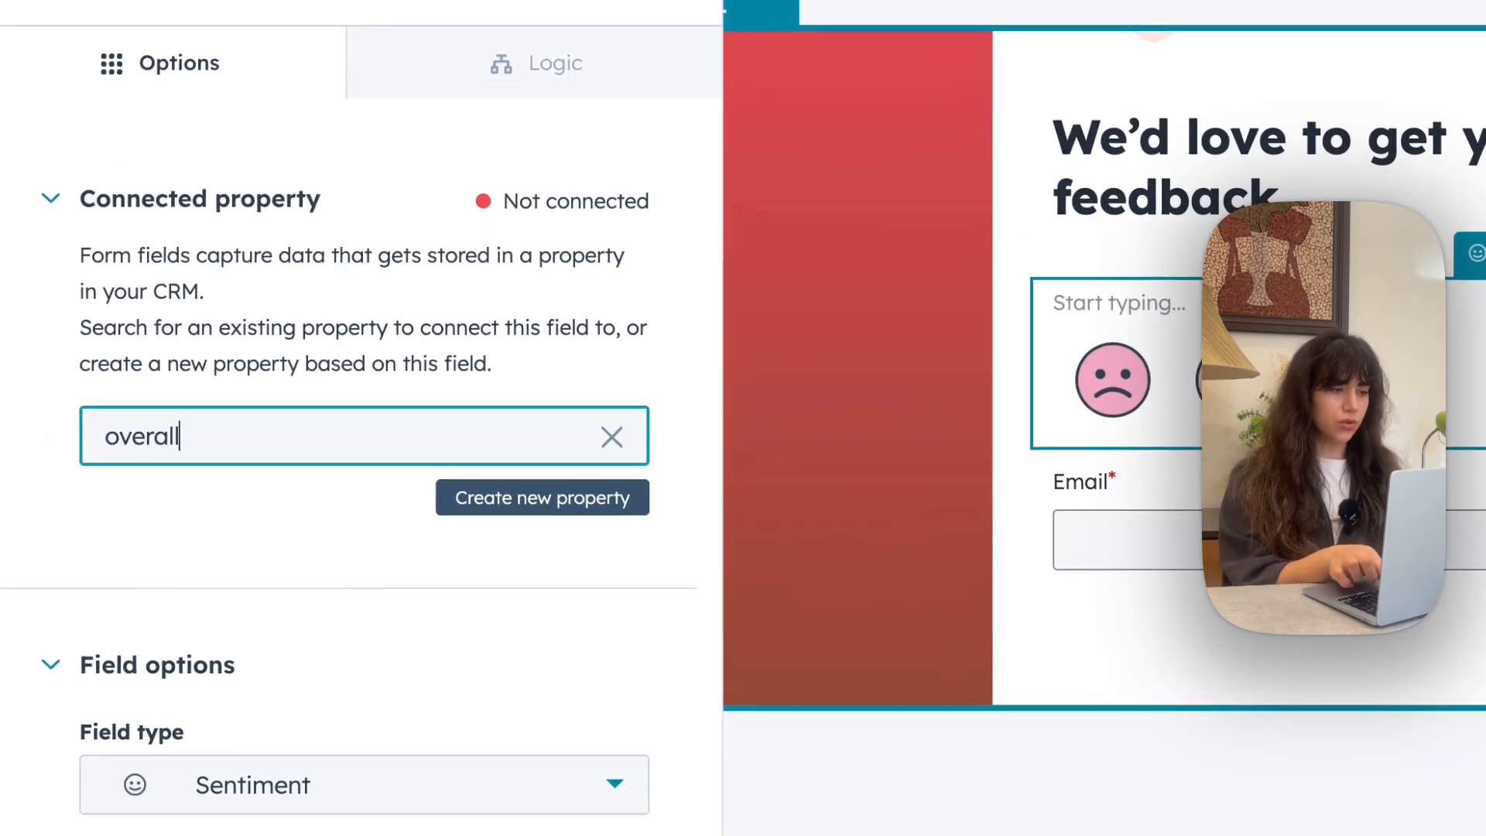
pyautogui.moveTo(322, 687)
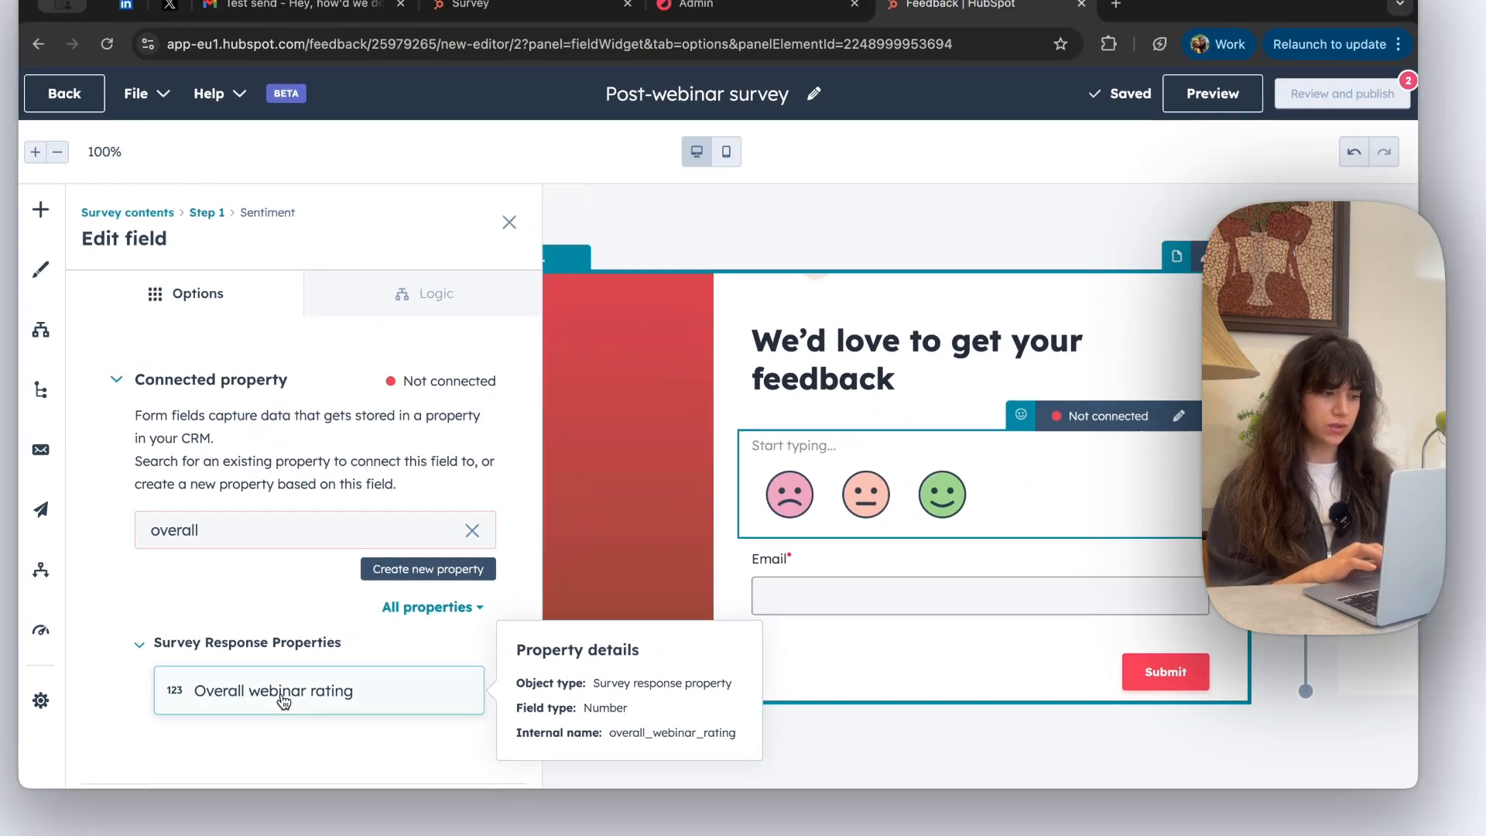
pyautogui.click(283, 701)
# Step: Label the sentiment field "Overall, how would you rate today's webinar?" and make it required
pyautogui.scroll(-4, 333, 517)
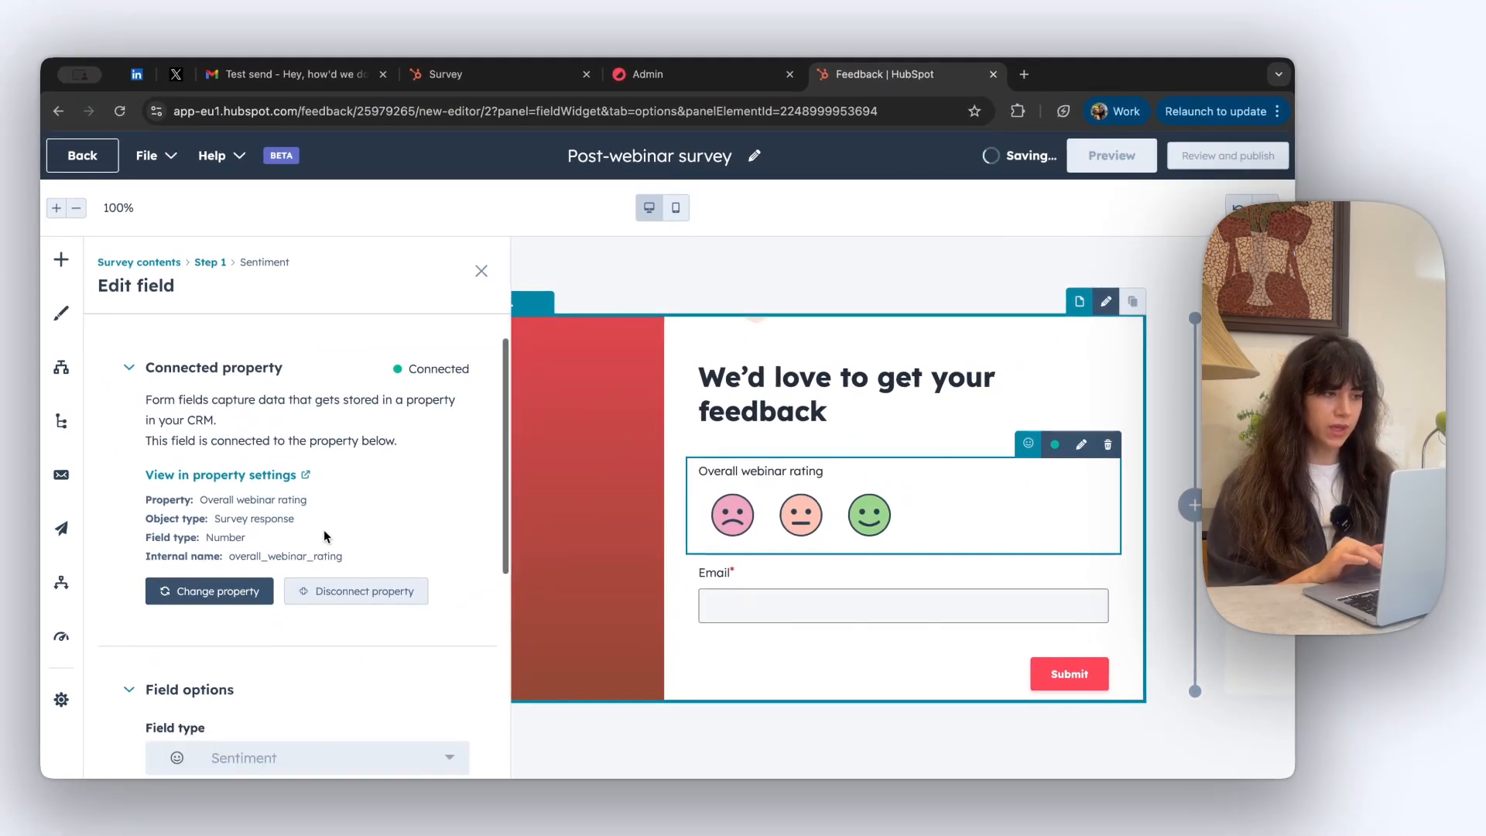
pyautogui.scroll(-3, 323, 529)
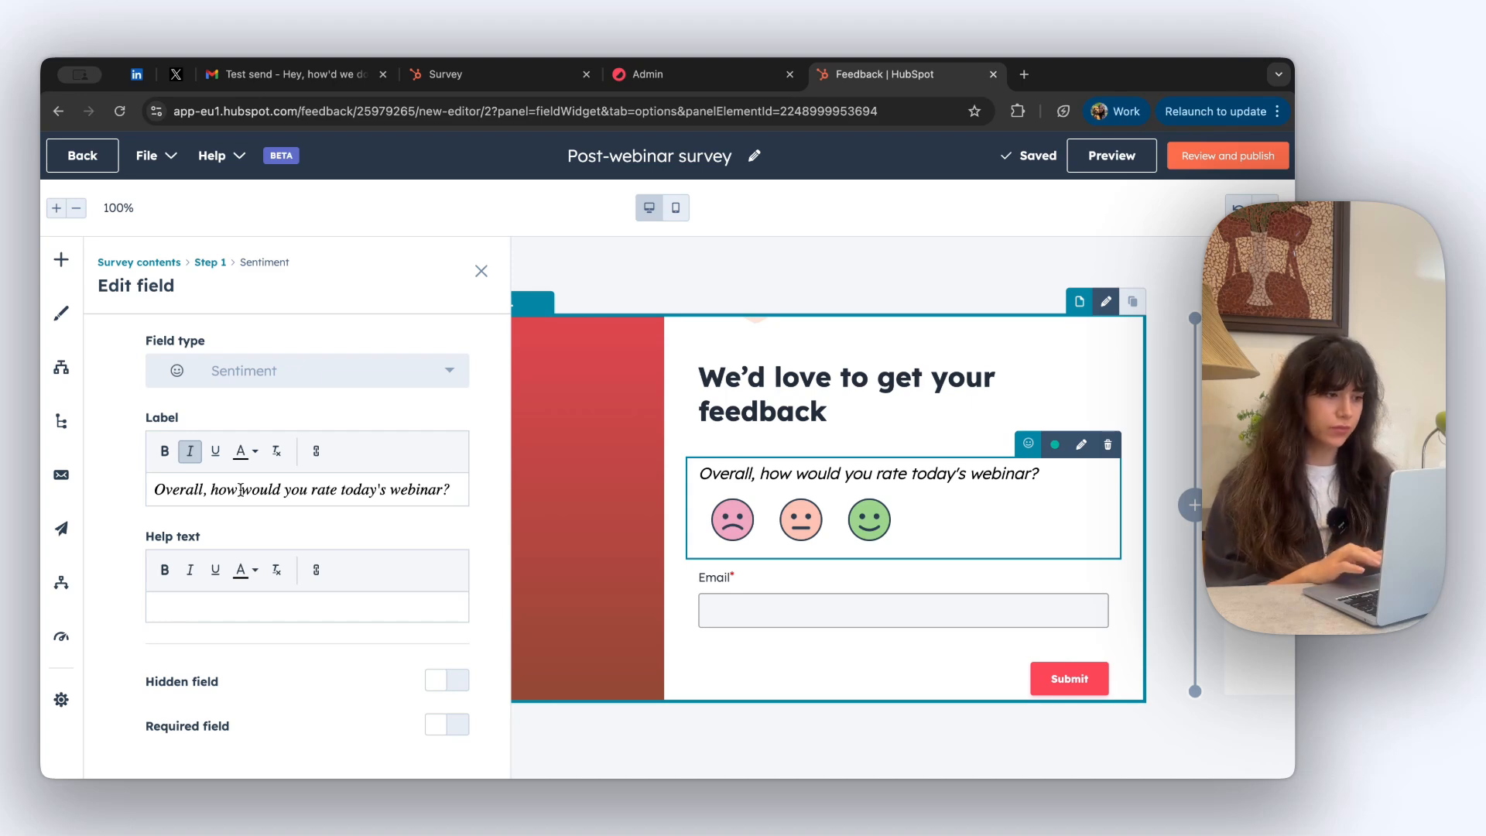
pyautogui.scroll(-1, 308, 601)
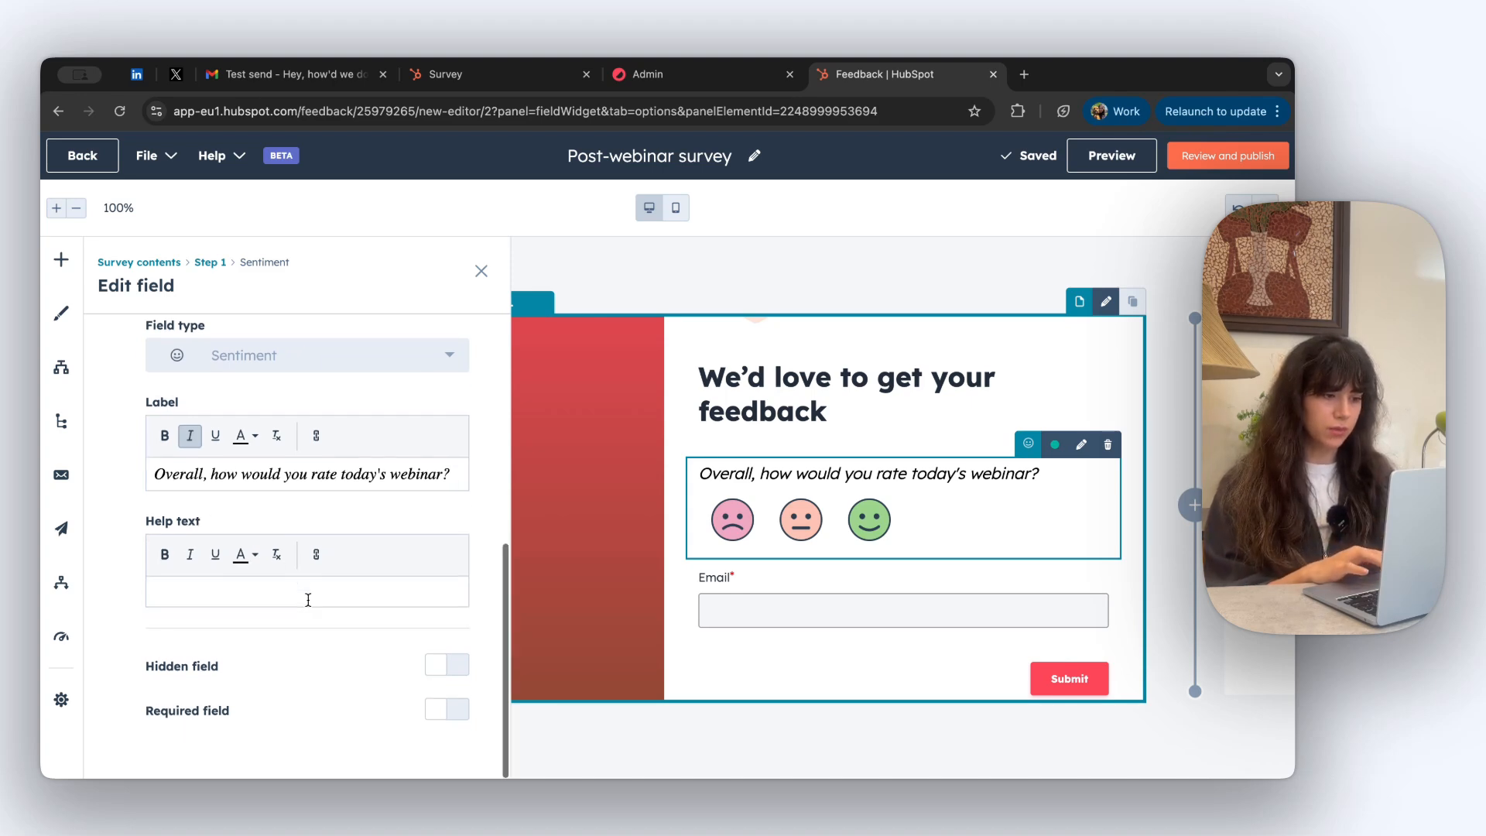
pyautogui.click(459, 714)
pyautogui.click(907, 291)
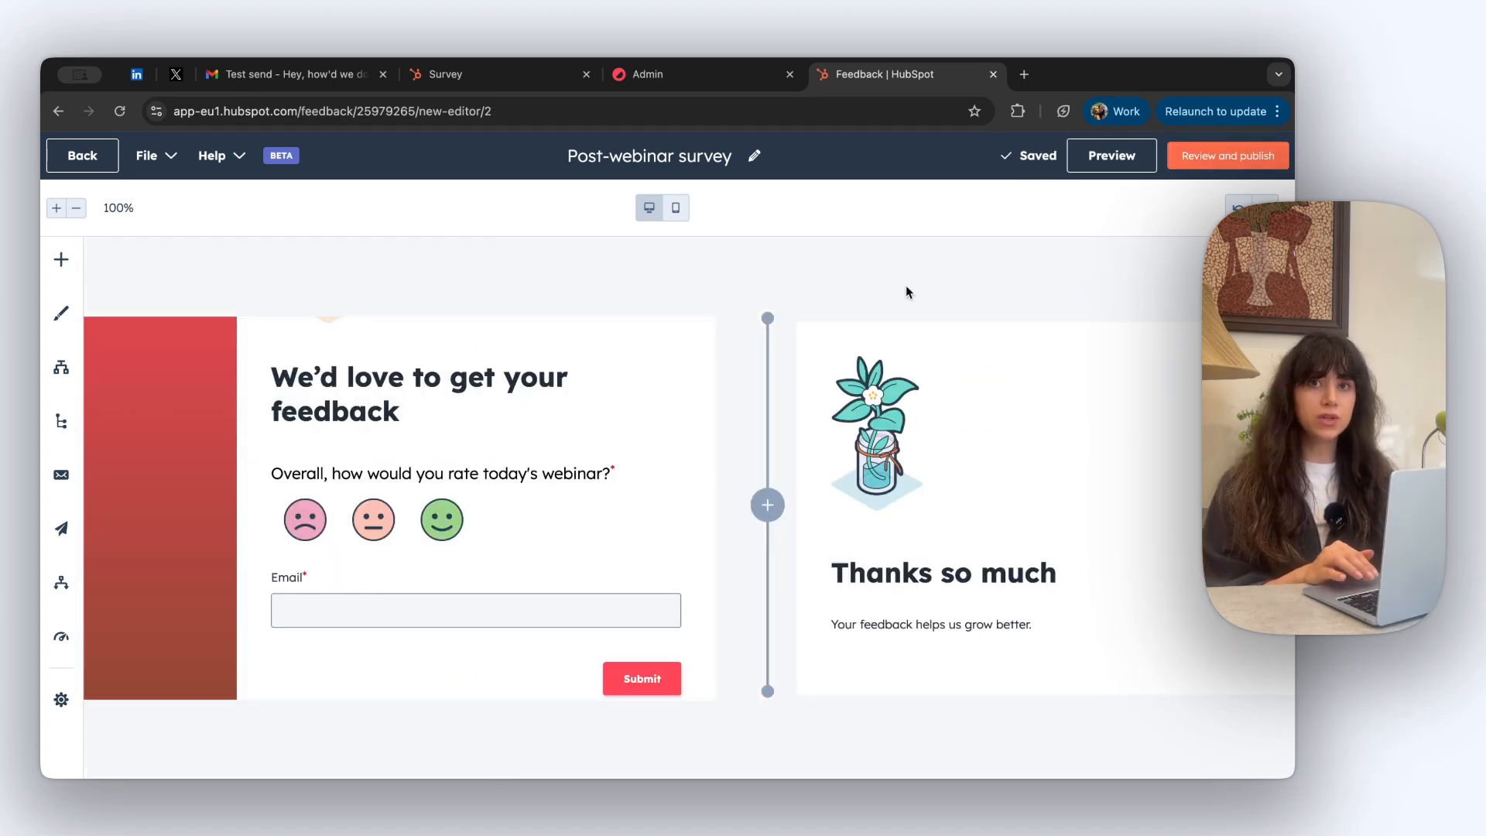
# Step: Add a Rating field below the sentiment question and connect it to the existing "How relevant was the webinar?" property
pyautogui.click(61, 261)
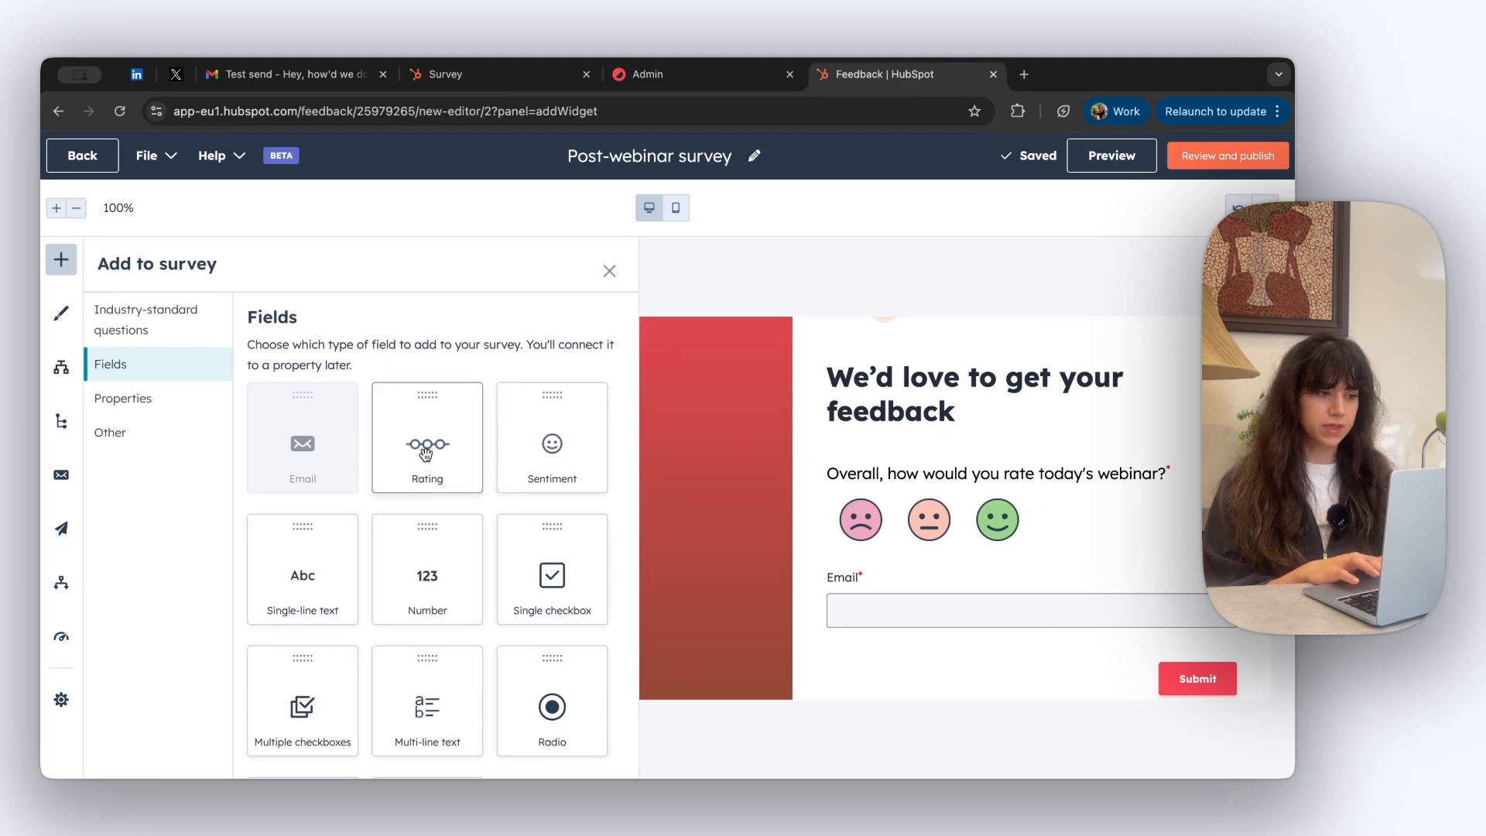
pyautogui.moveTo(699, 500); pyautogui.dragTo(887, 569)
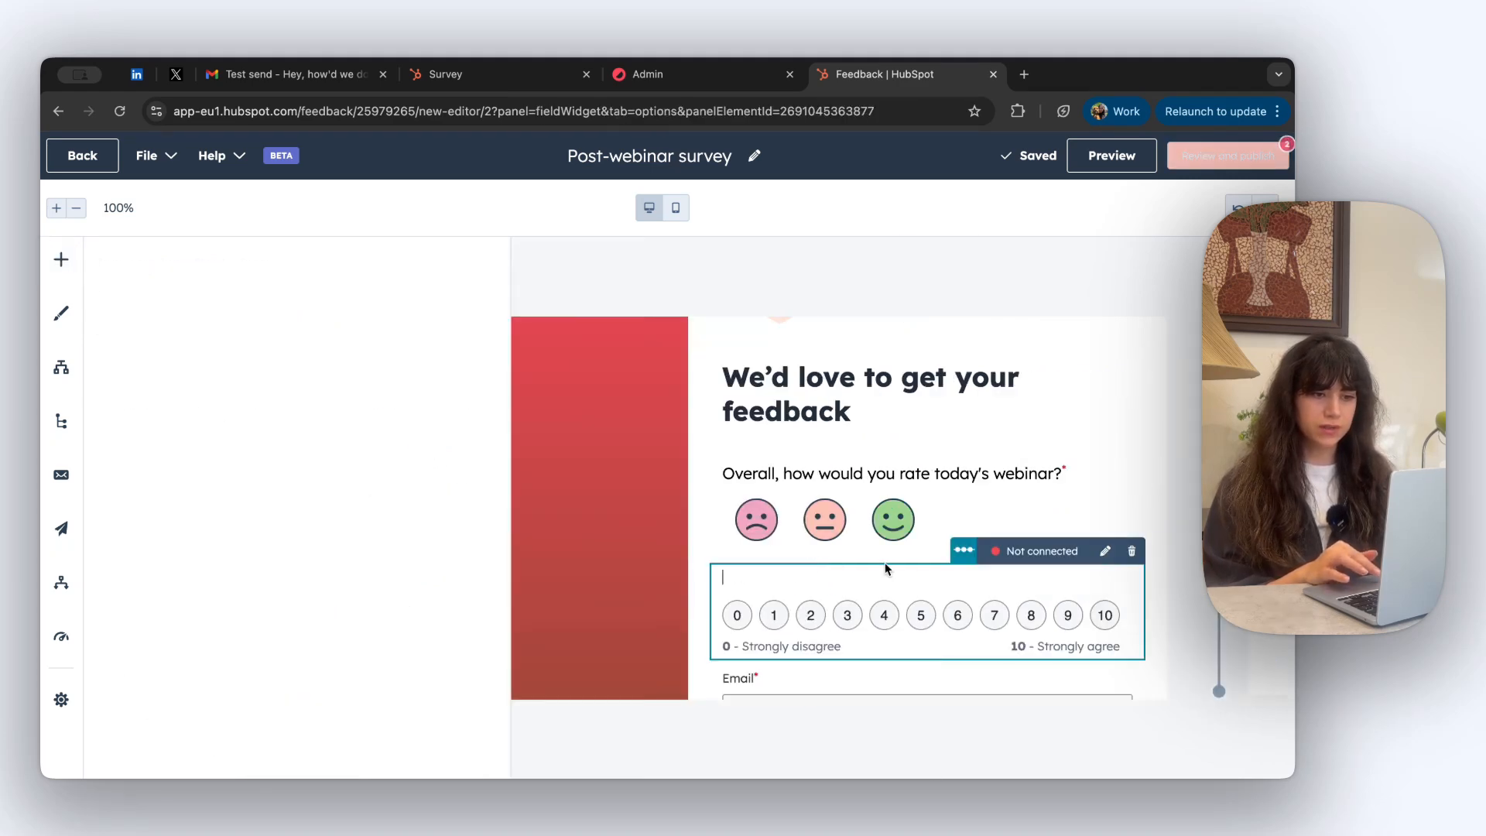
pyautogui.write('ho')
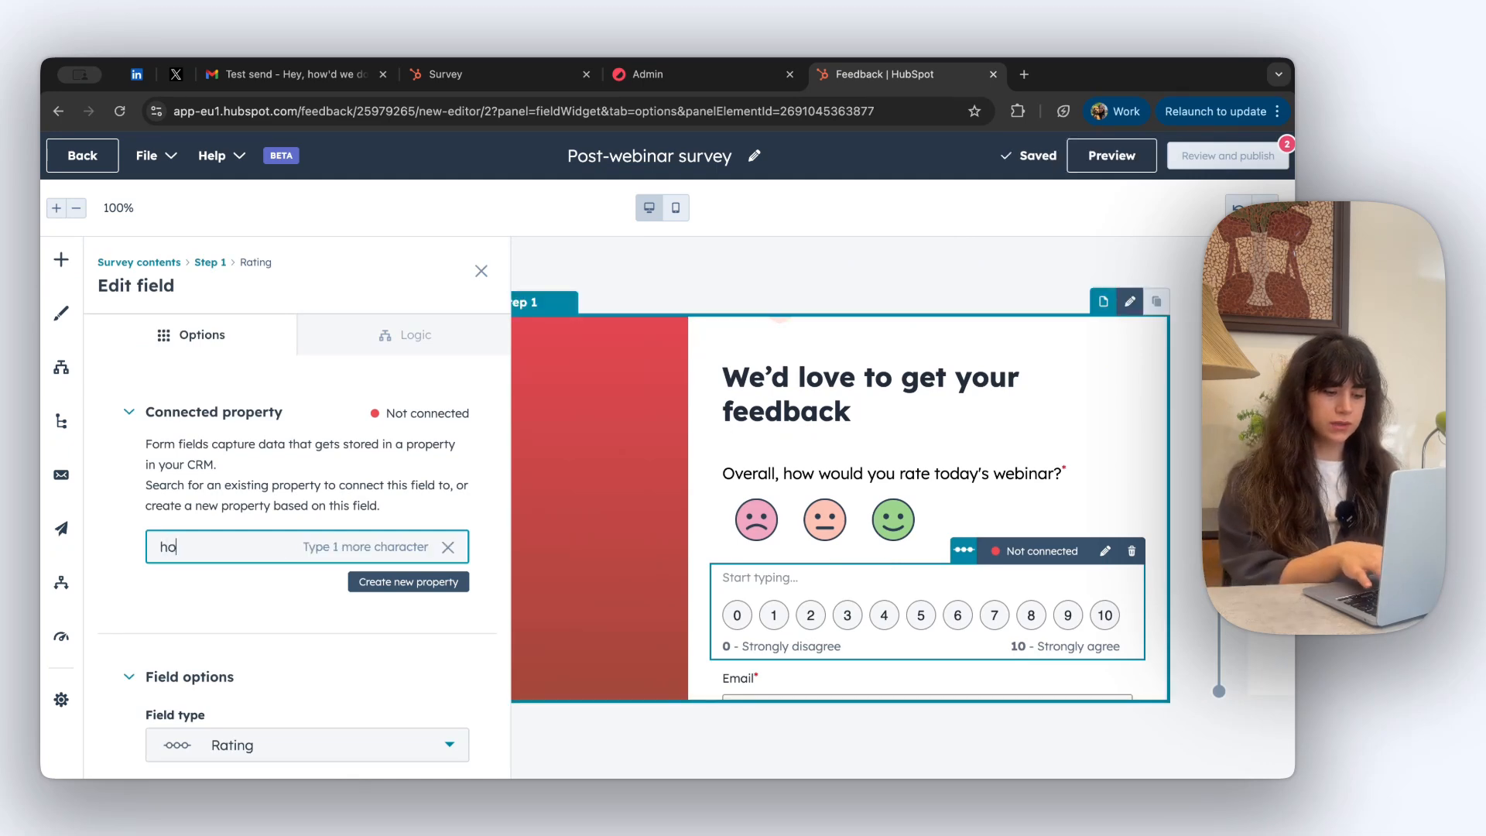
pyautogui.write('w rele')
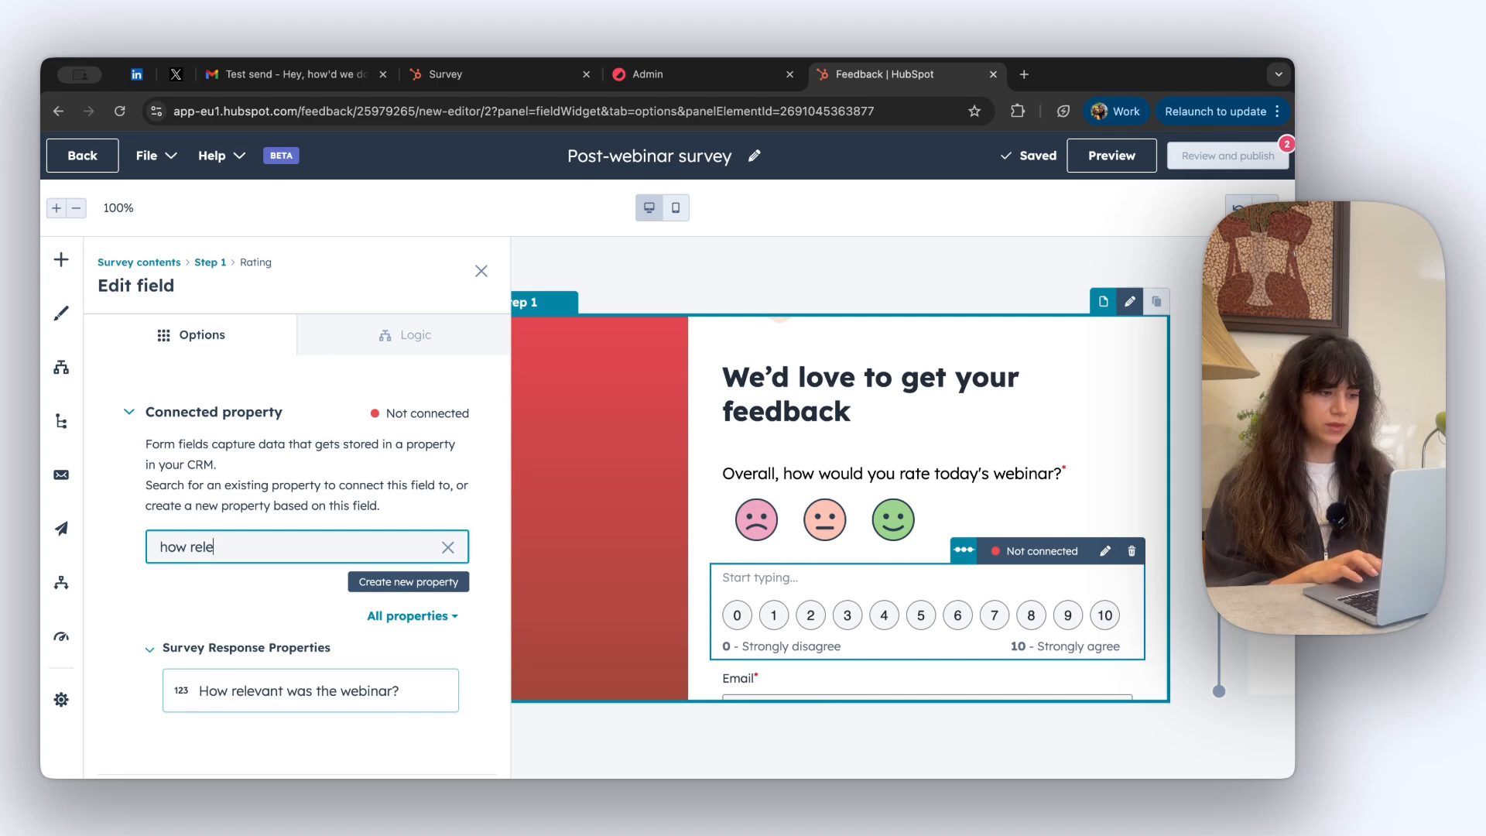
pyautogui.click(341, 693)
# Step: Replace the rating field's label with "How relevant was the content to your work or goals?"
pyautogui.scroll(-10, 380, 538)
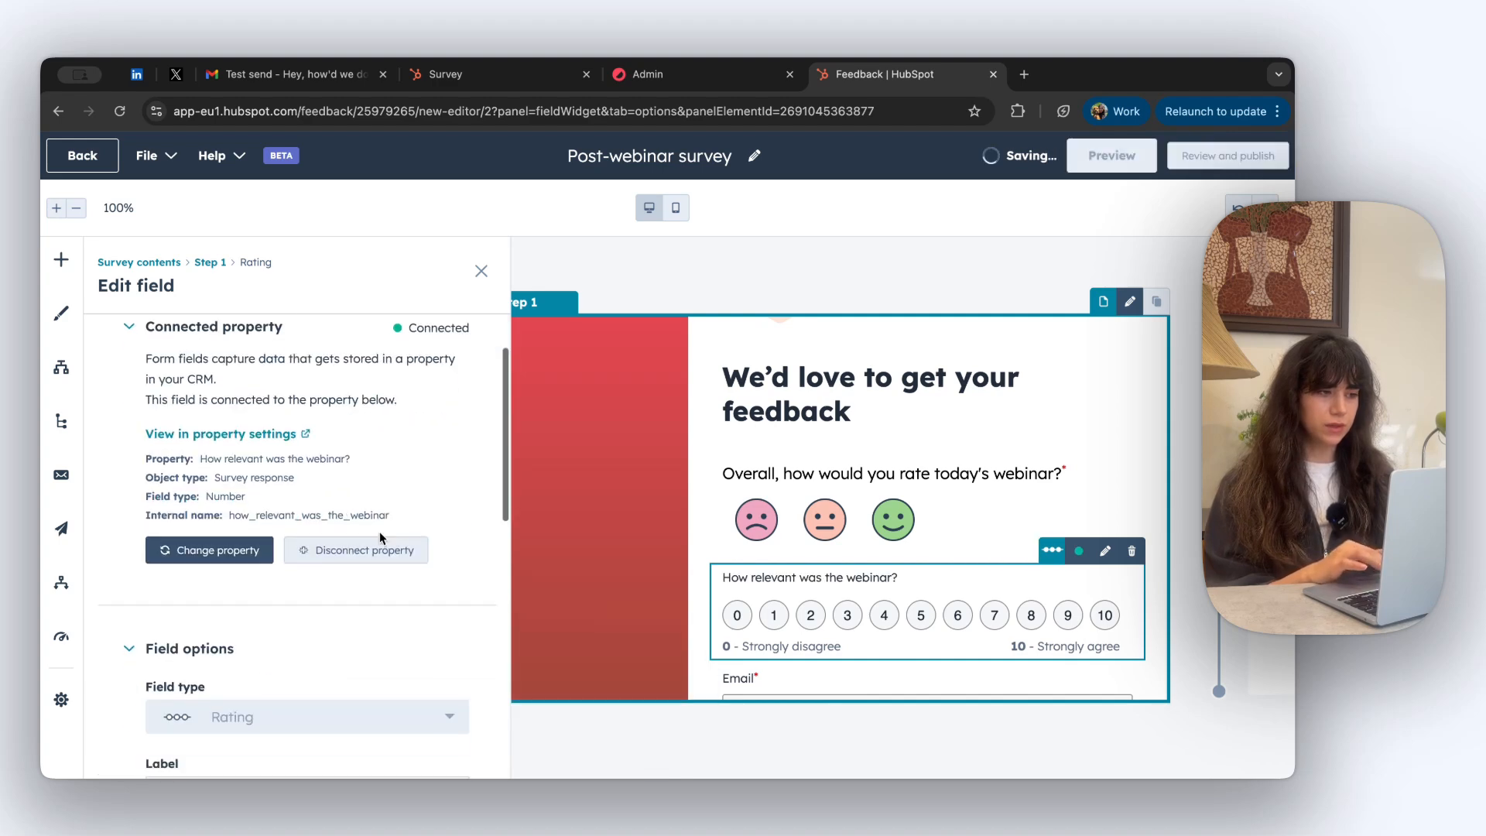
pyautogui.tripleClick(224, 462)
pyautogui.press('BackSpace')
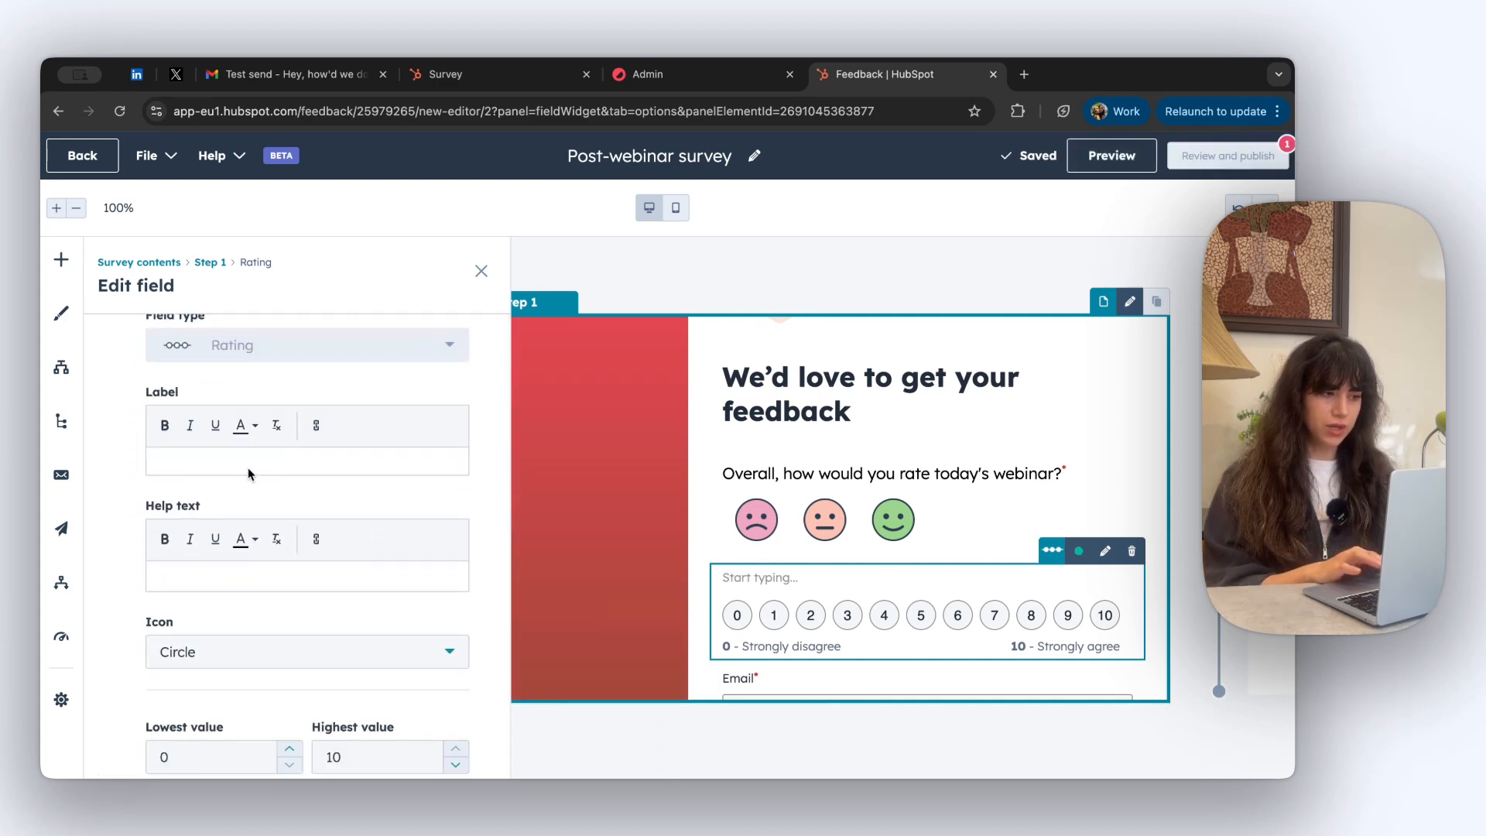
pyautogui.write('How relevant was the content to your work or goals?')
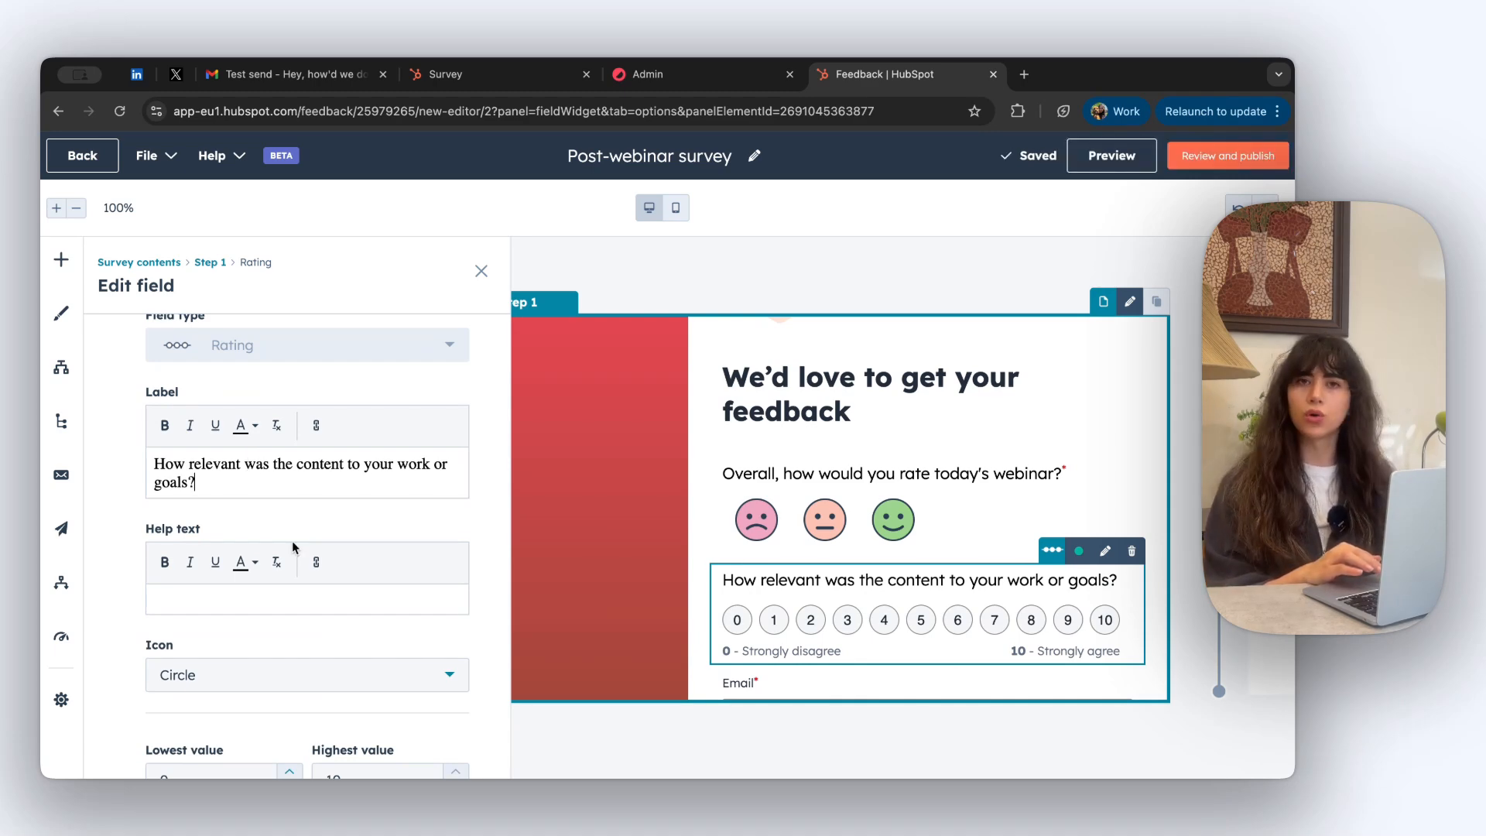
# Step: Set the rating scale's lowest value label to "Not relevant" and its highest value label to "Very relevenat"
pyautogui.scroll(-5, 291, 541)
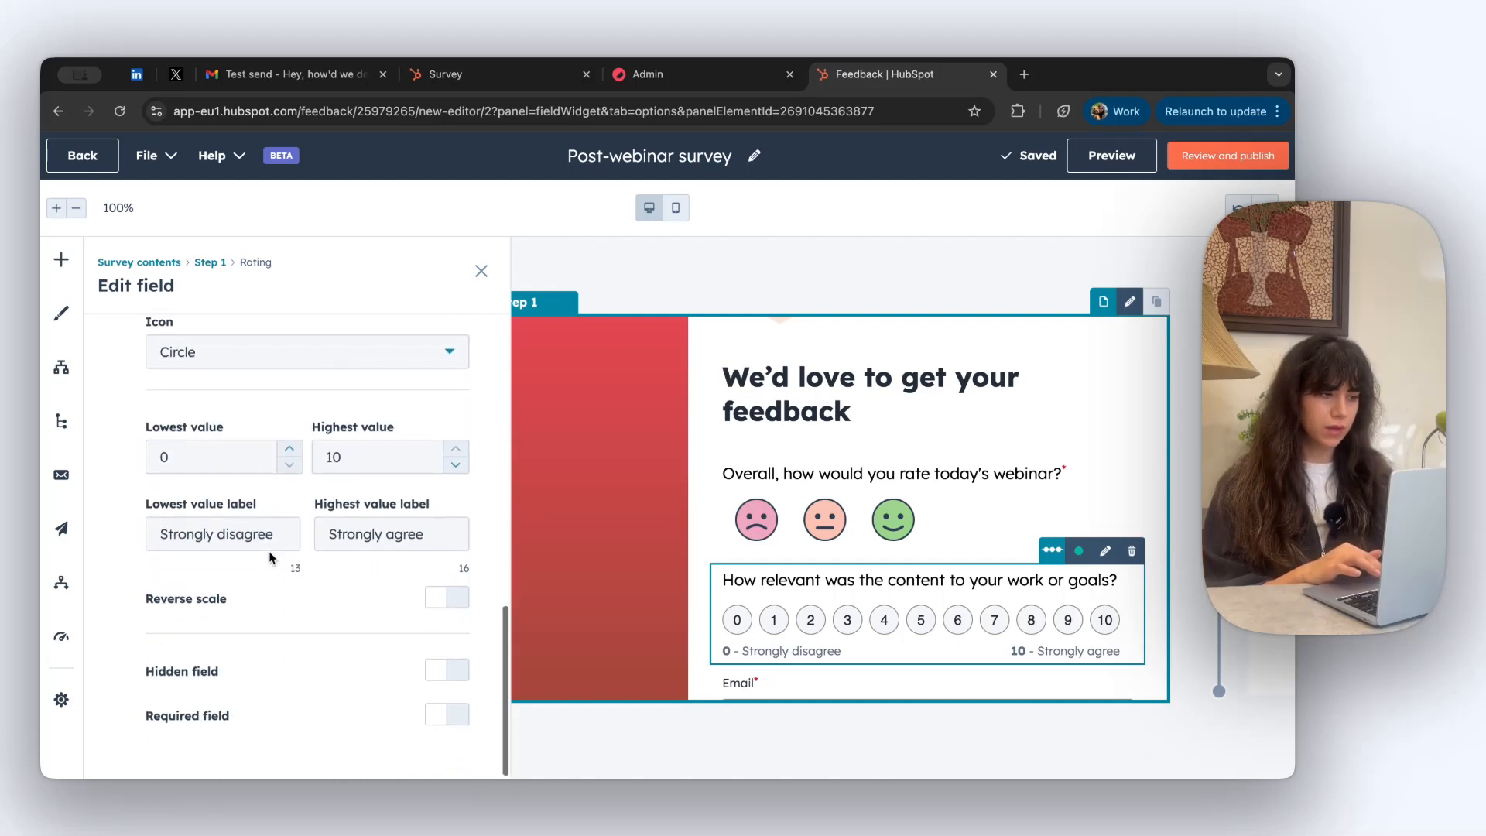
pyautogui.tripleClick(205, 536)
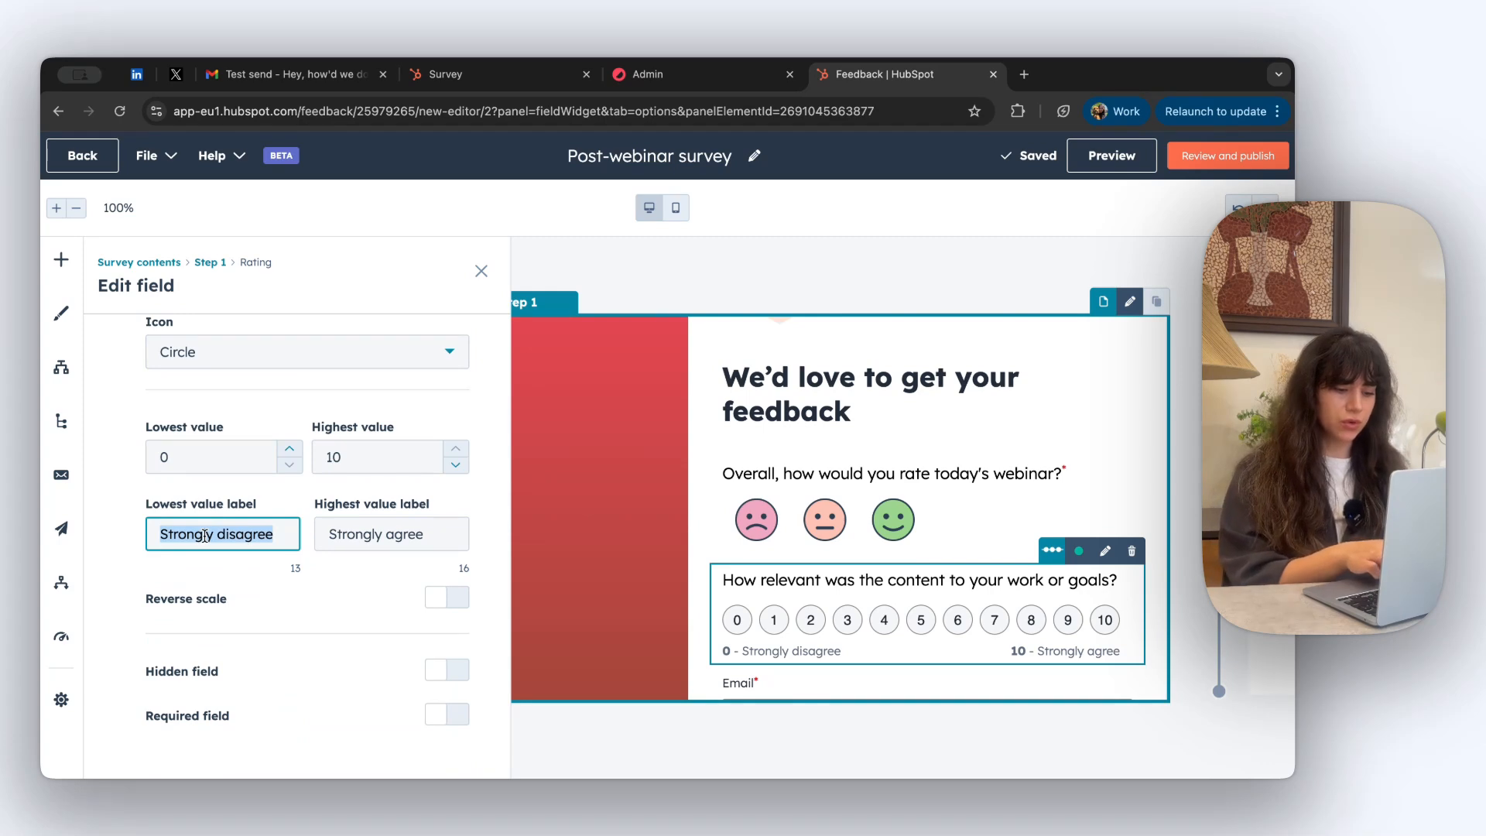
pyautogui.write('Not rele')
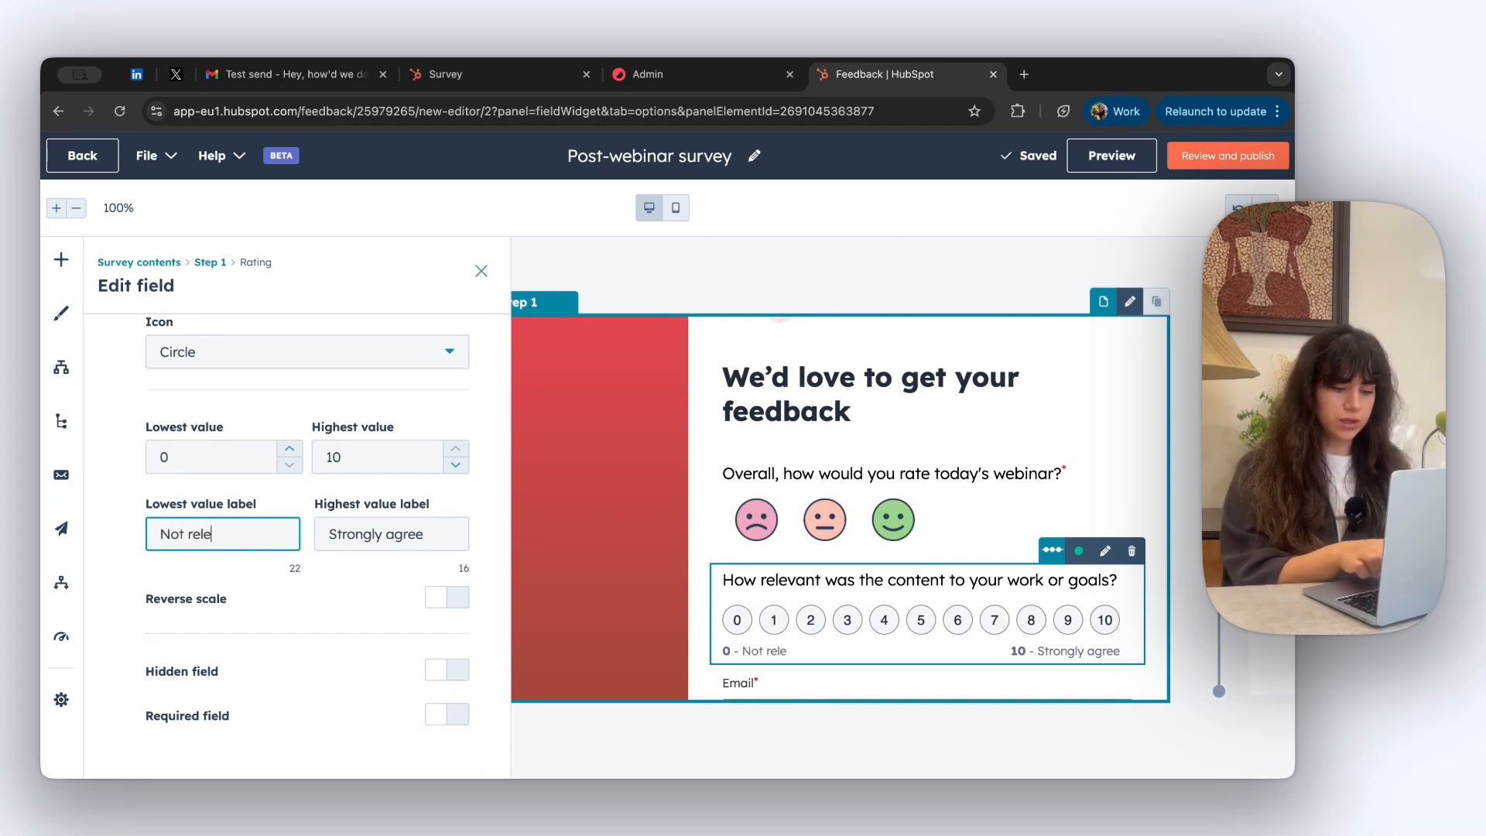
pyautogui.write('vant')
pyautogui.press('Tab')
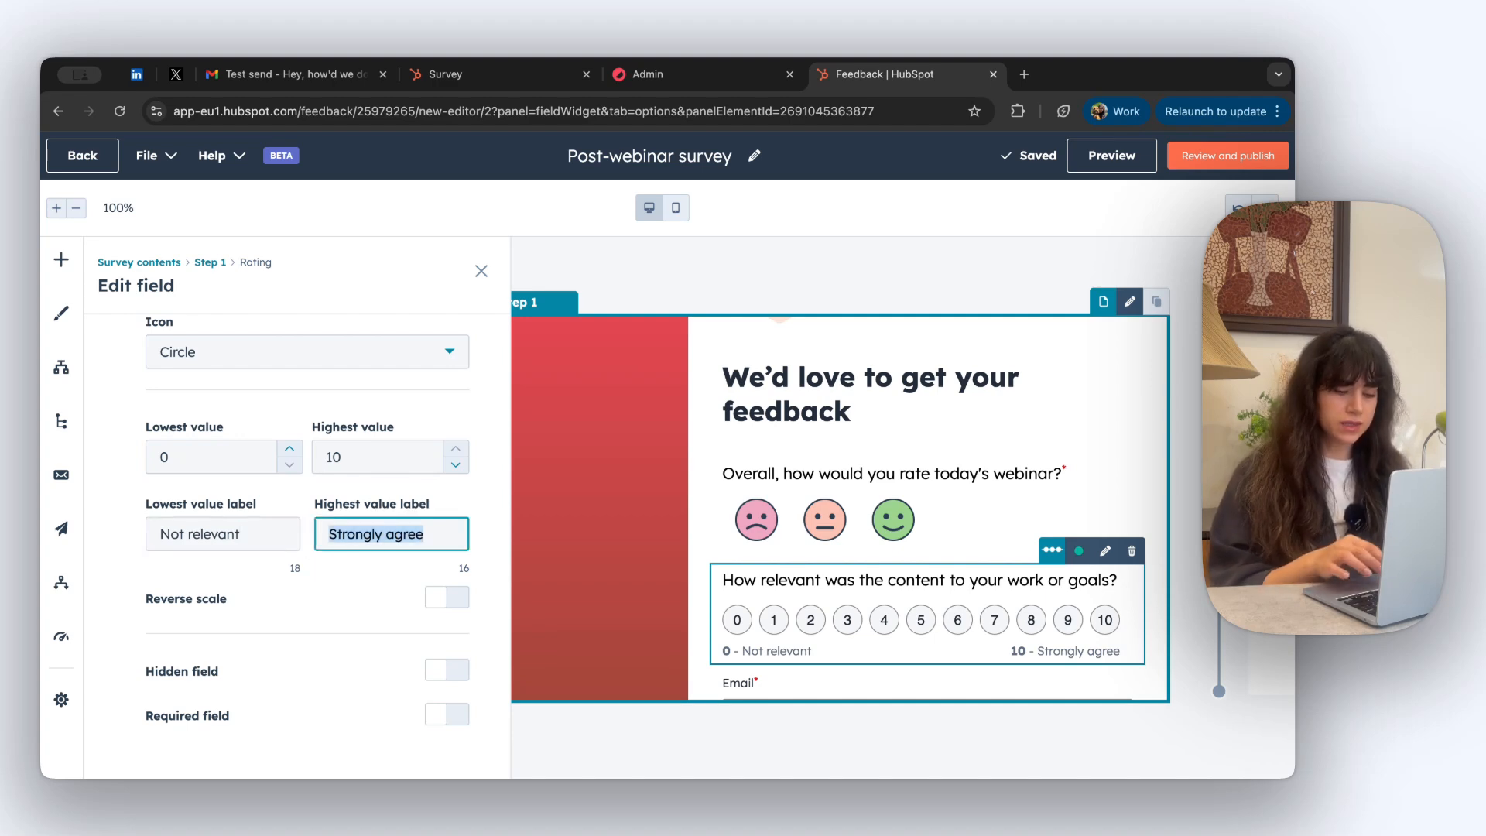
pyautogui.write('Very relevenat')
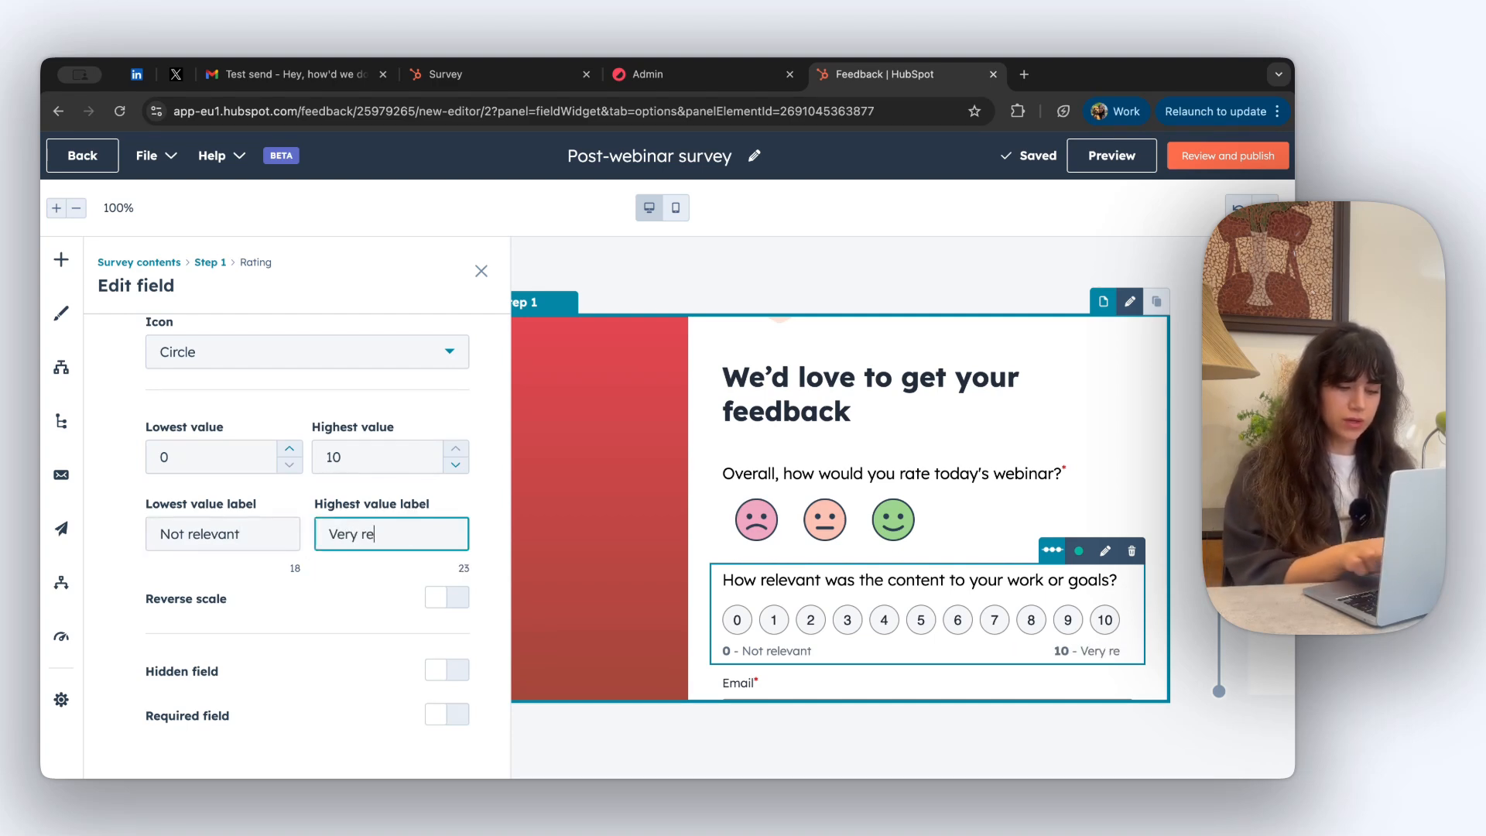
pyautogui.click(464, 508)
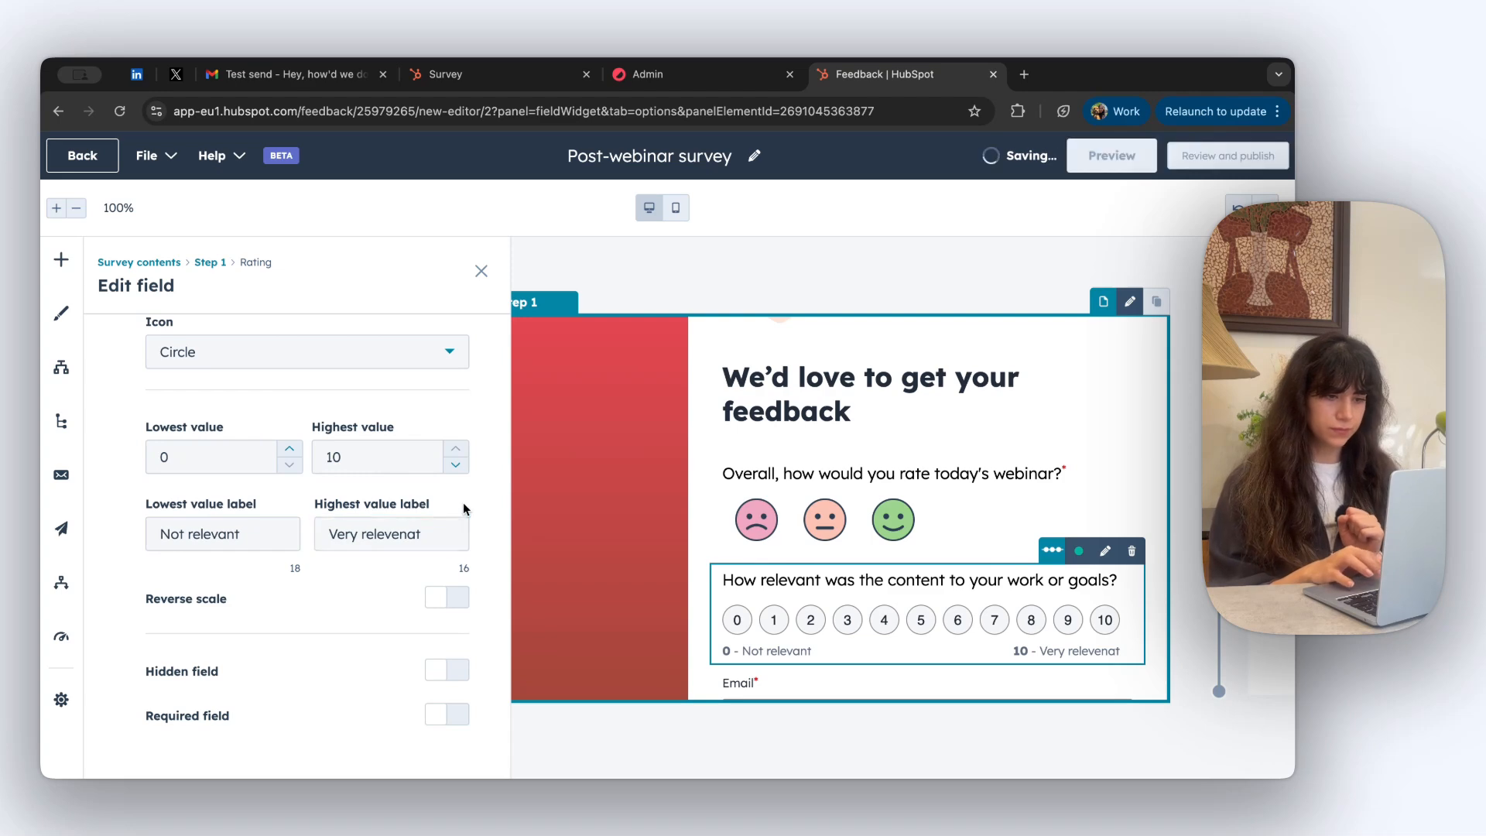
# Step: Make the rating field required and close its settings
pyautogui.scroll(-1, 426, 640)
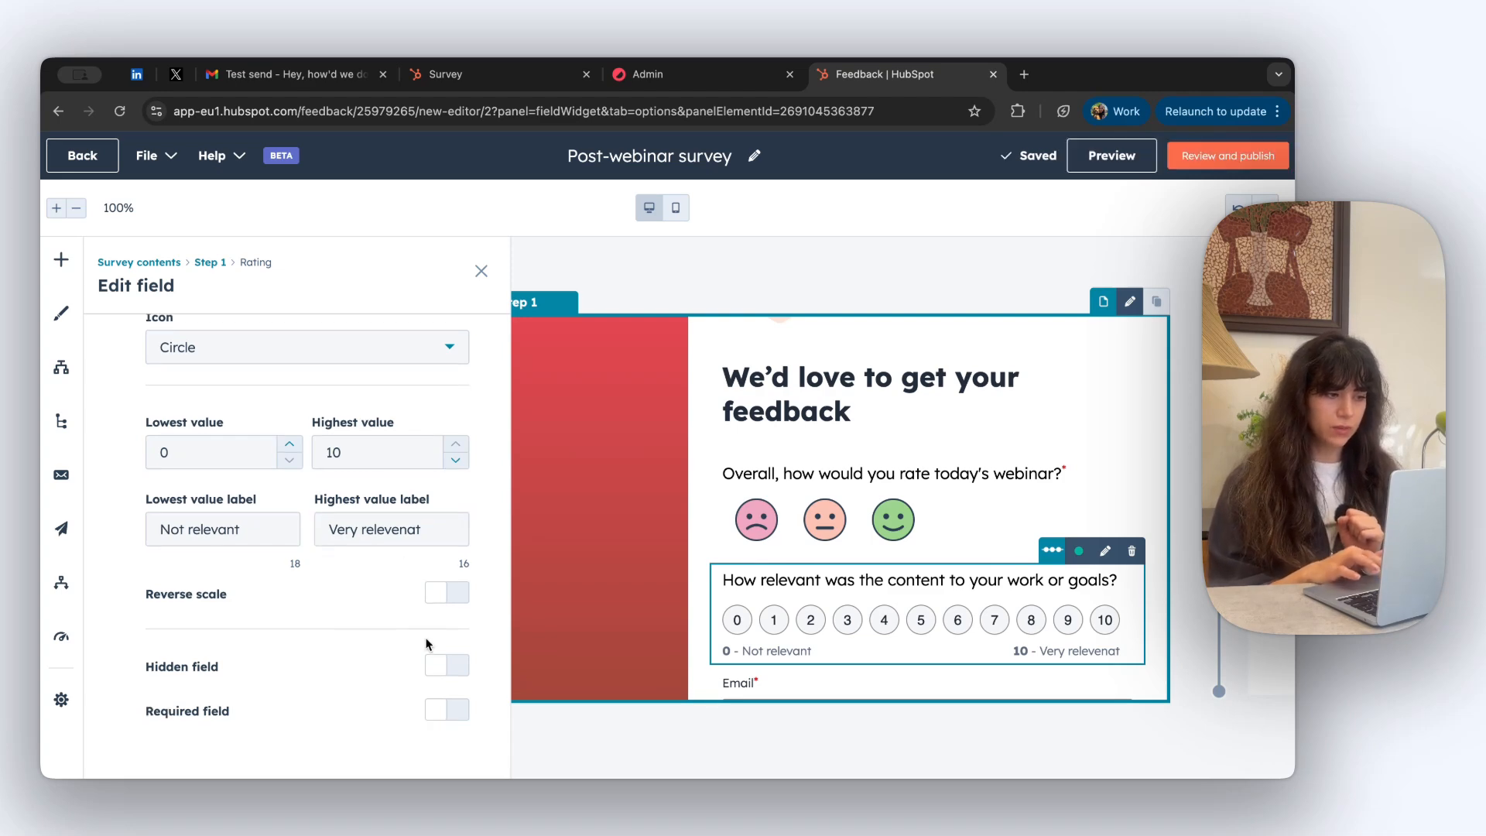
pyautogui.click(463, 712)
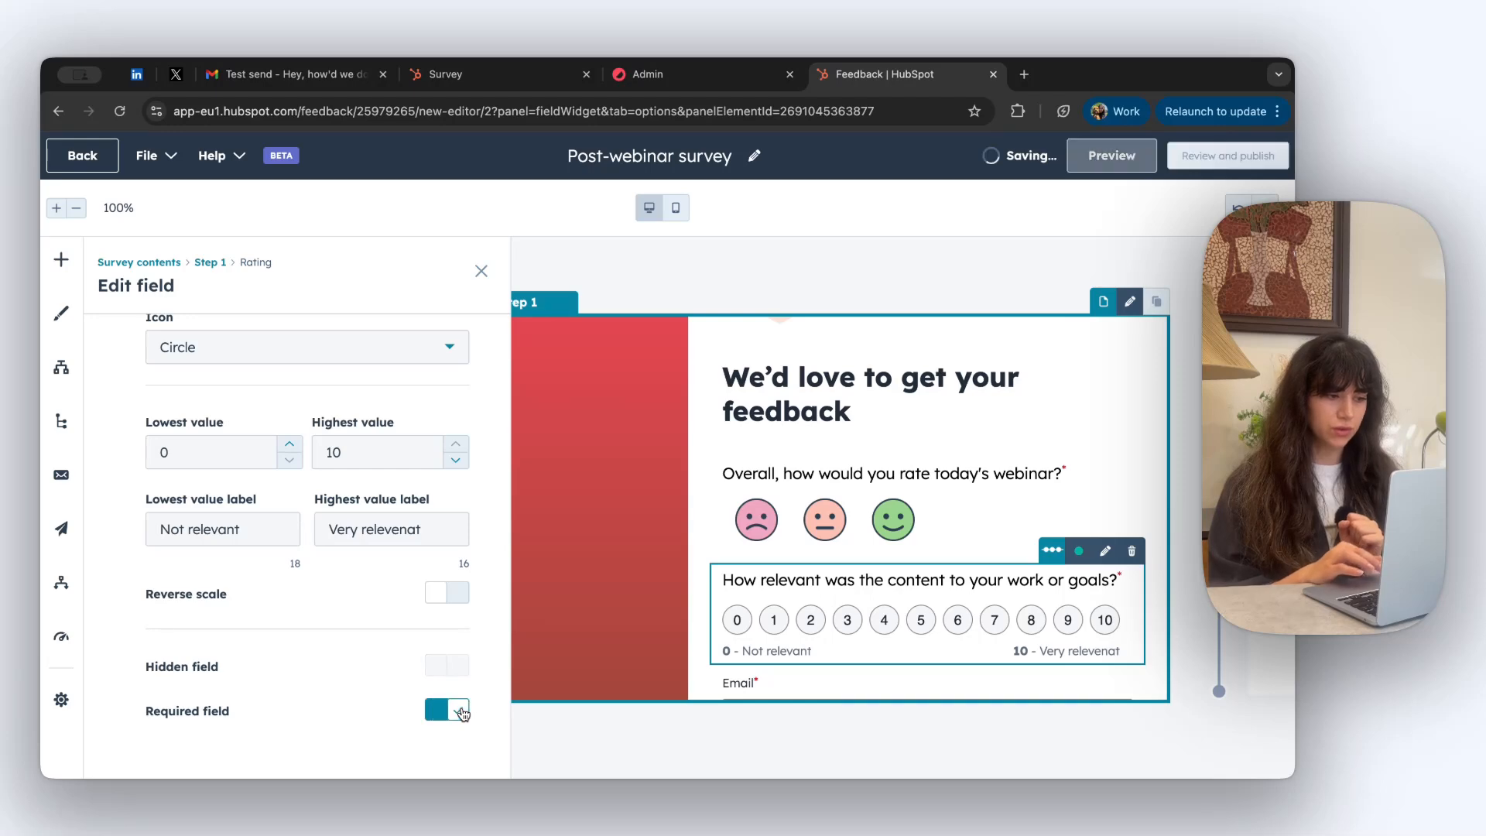
pyautogui.click(481, 275)
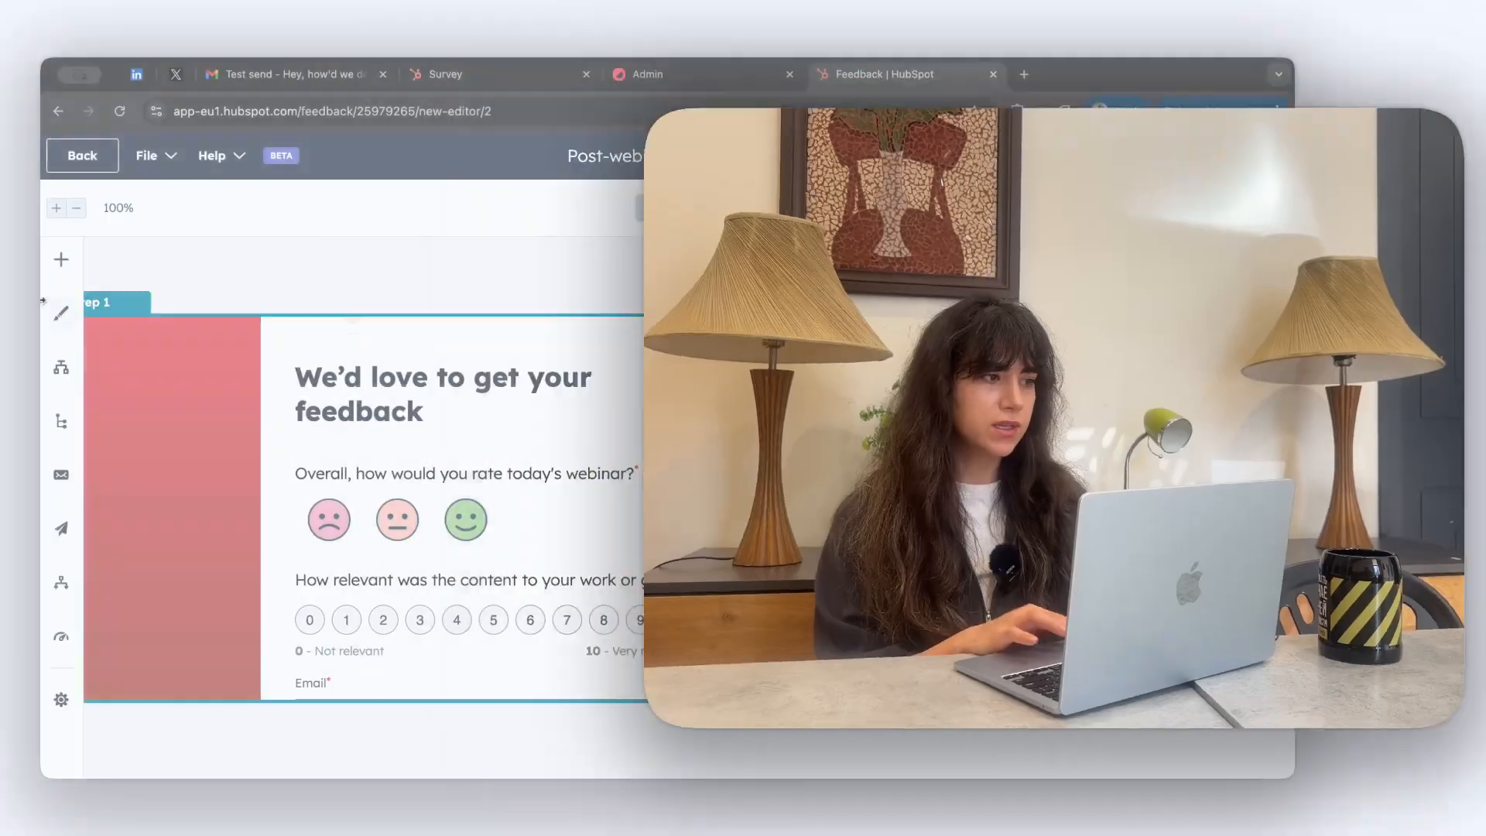
# Step: Add a Multiple checkboxes field between the relevance rating question and the Email field
pyautogui.click(61, 259)
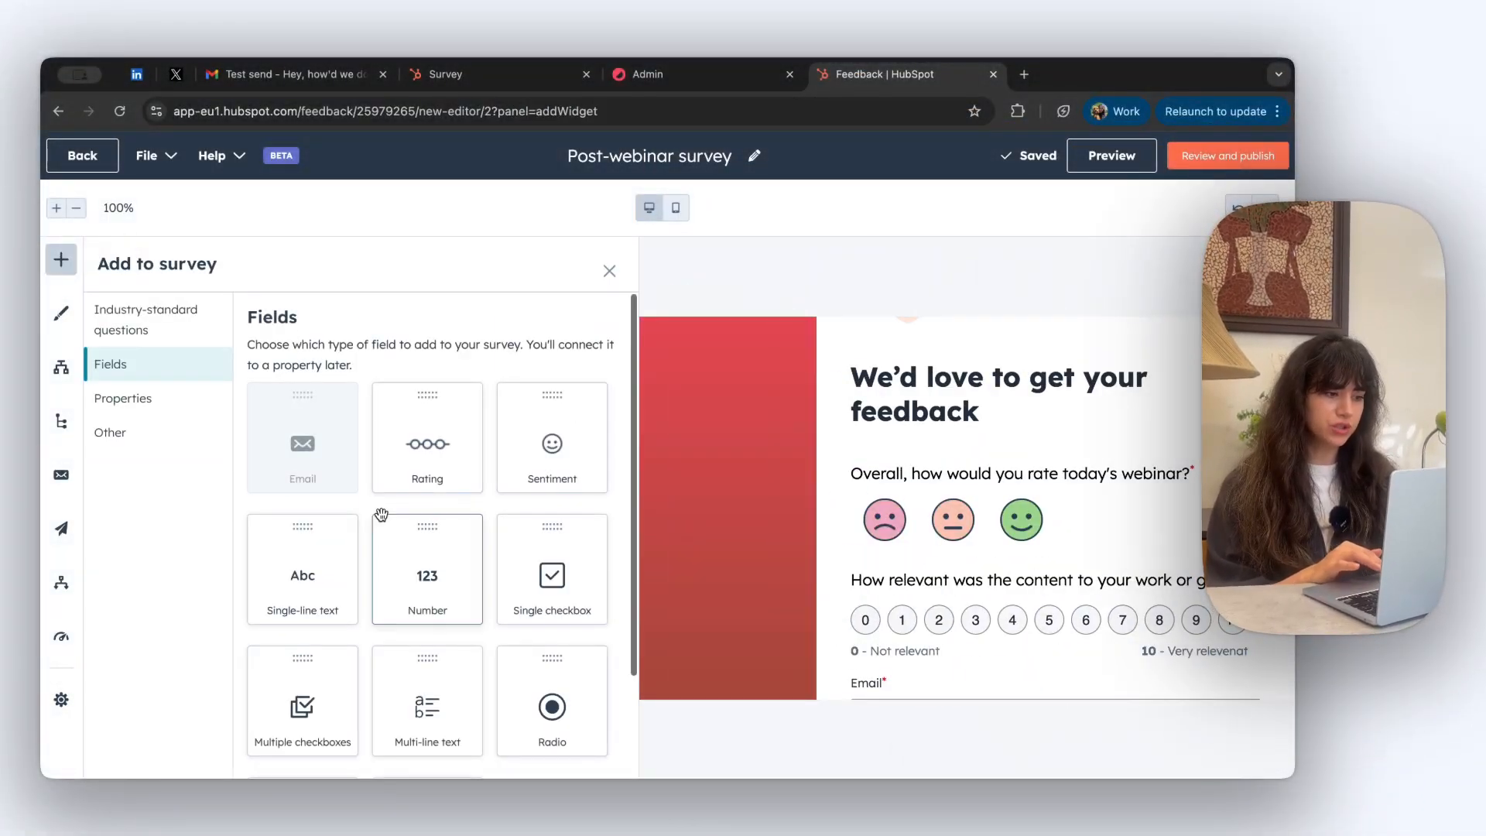
pyautogui.scroll(-1, 381, 514)
pyautogui.click(309, 656)
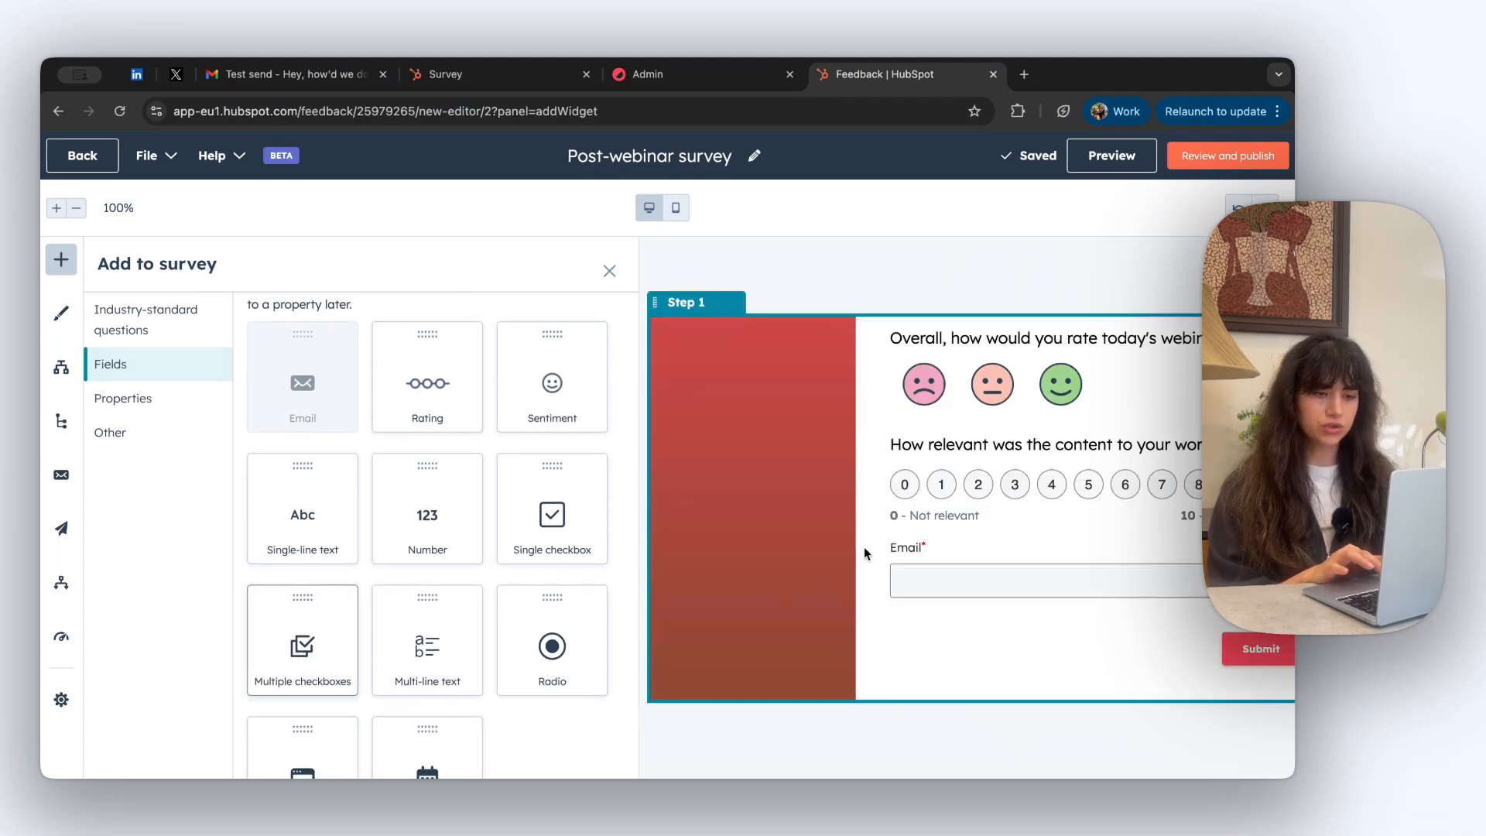
pyautogui.moveTo(865, 553); pyautogui.dragTo(912, 528)
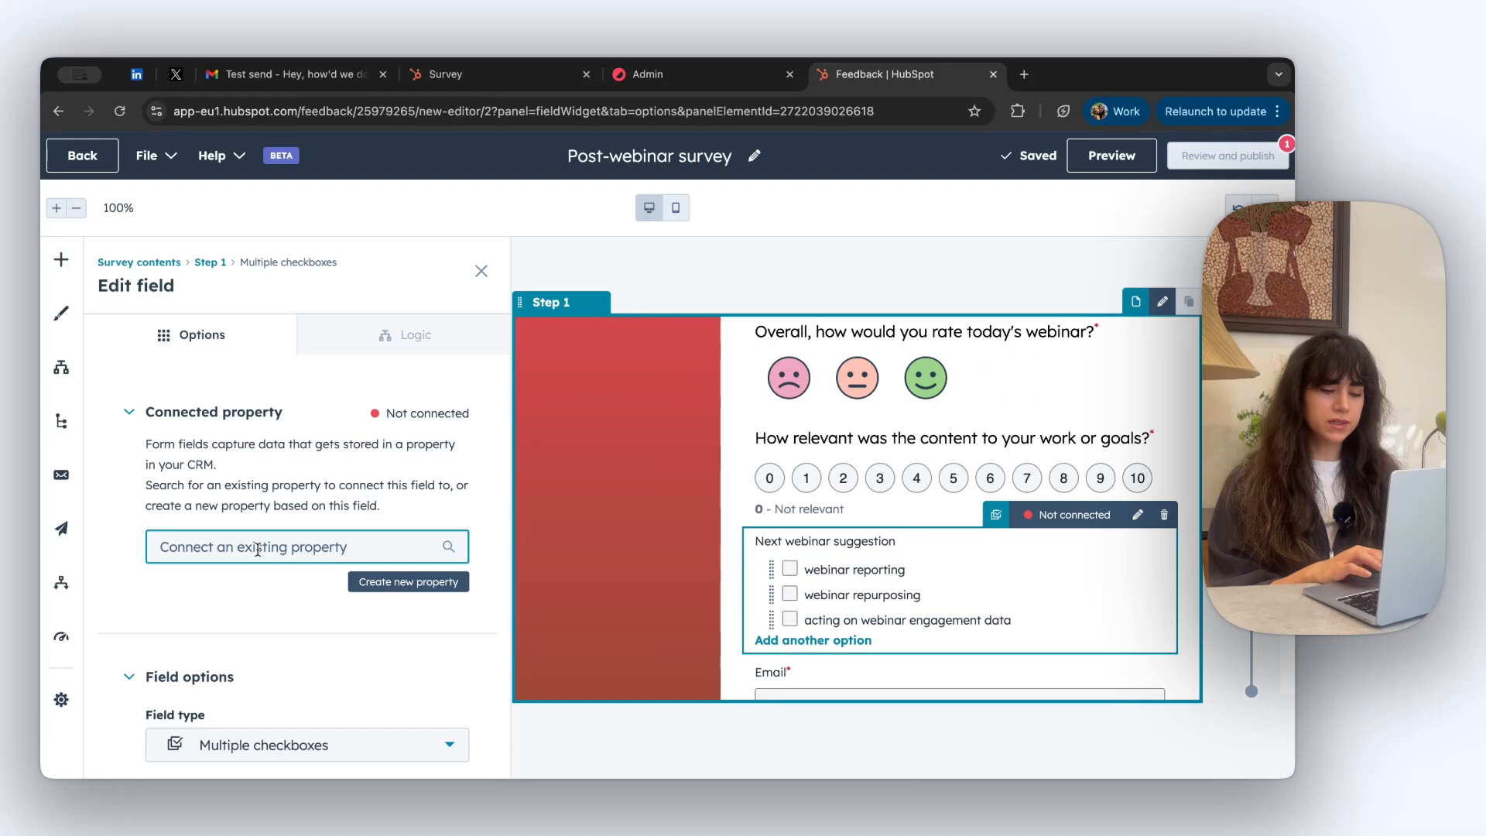
# Step: Connect the multiple checkboxes field to the existing next webinar suggestion property, overwriting the field edits
pyautogui.write('ne')
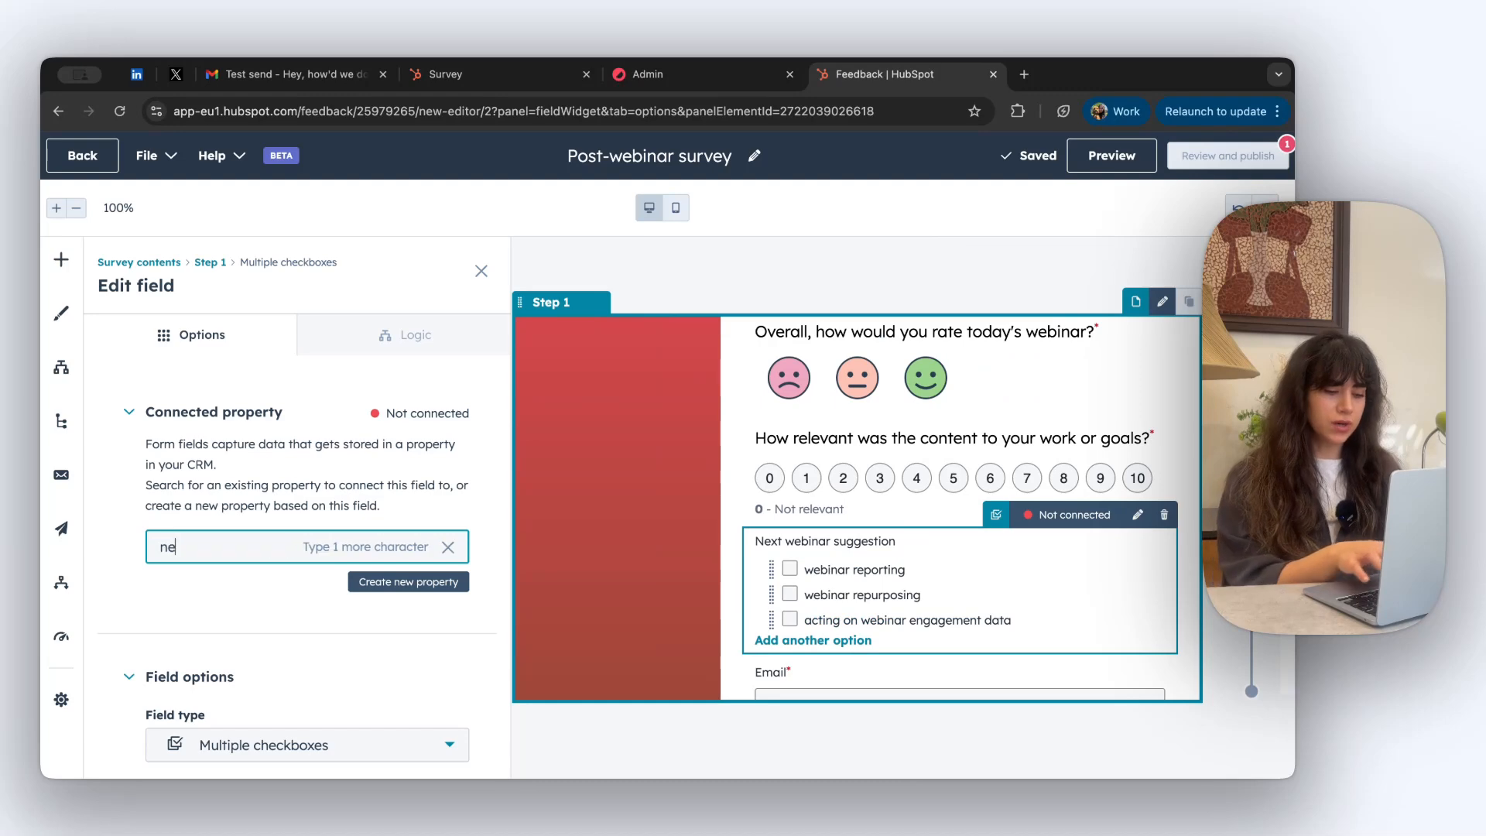
pyautogui.write('xt')
pyautogui.click(258, 691)
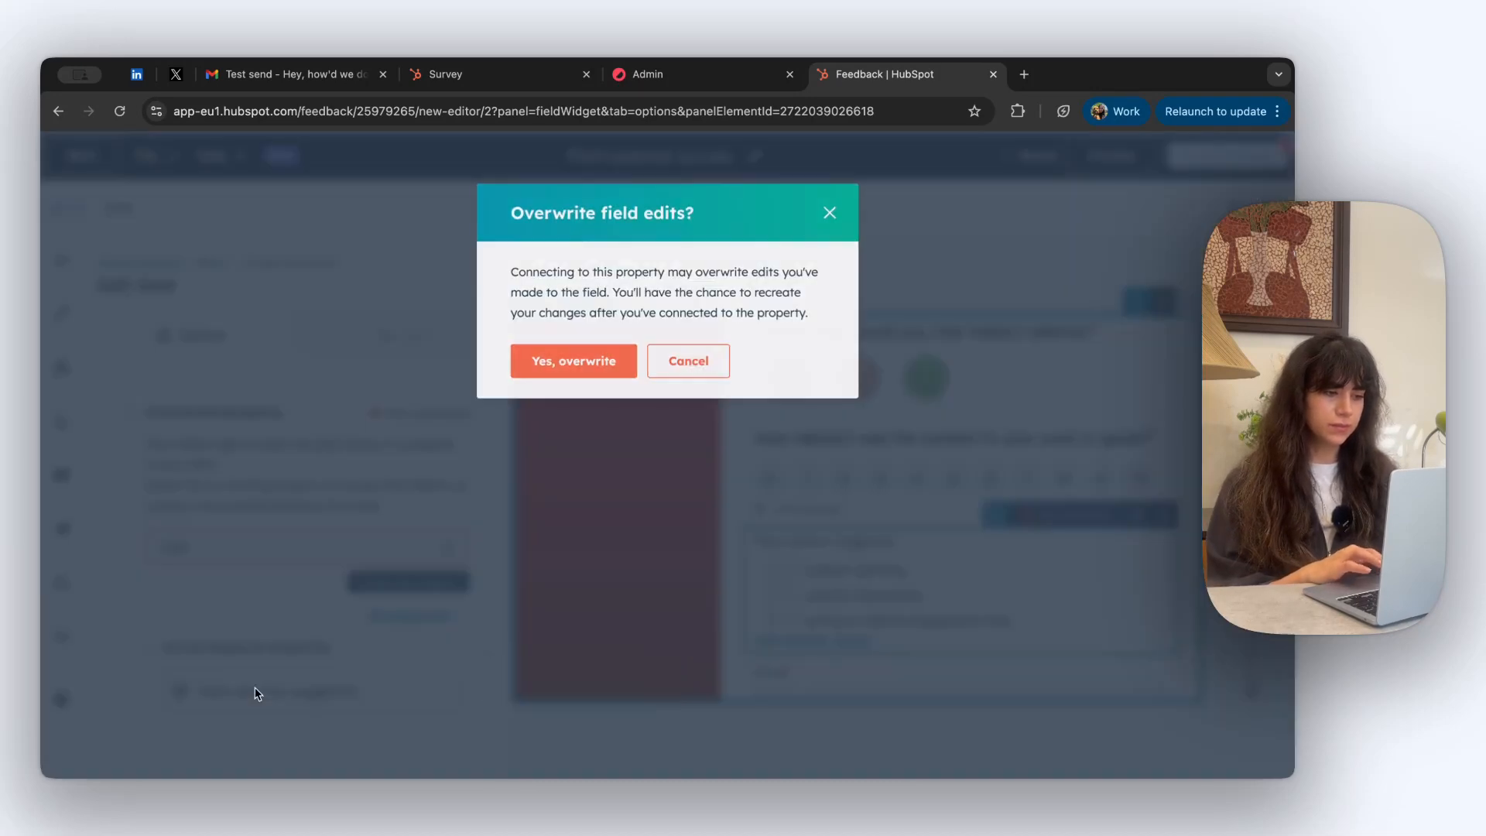
pyautogui.click(571, 372)
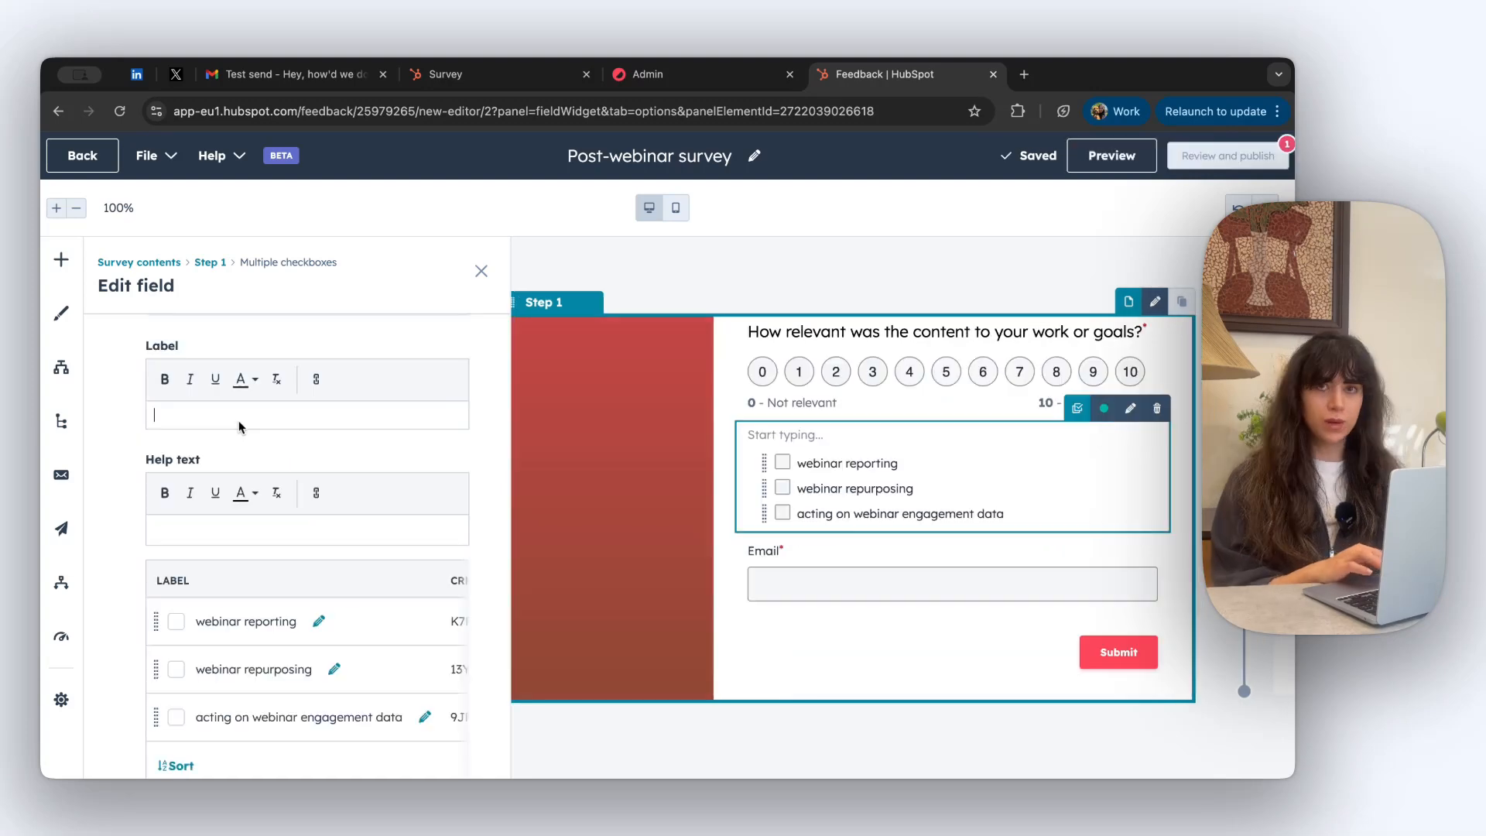
# Step: Set the checkboxes field's label to "Which of the following topics would you like us to cover in a future webinar?" without italics
pyautogui.write('Which of the following topics would you like us to cover in a future webinar?')
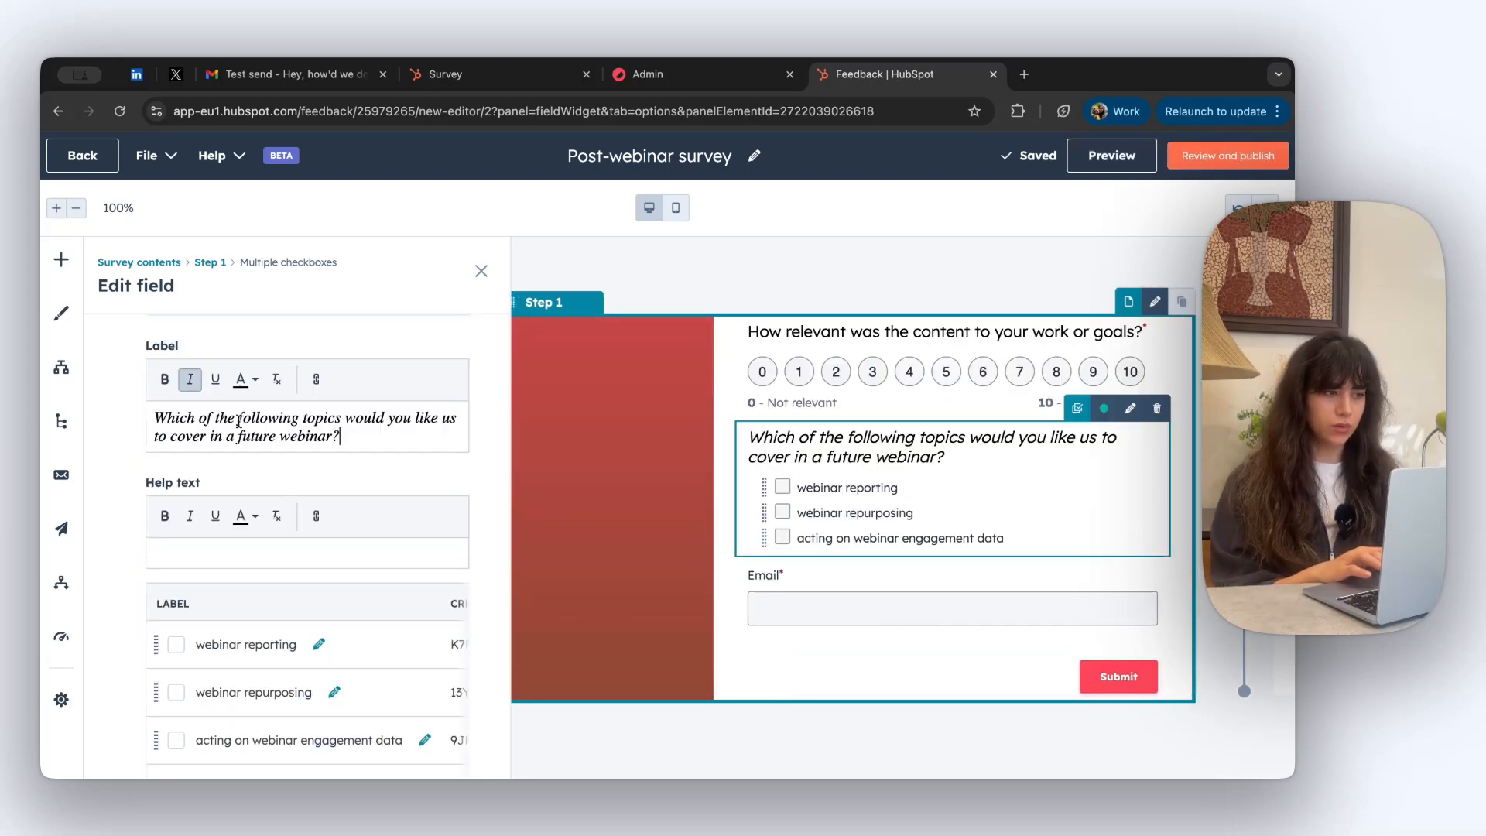
pyautogui.press('super+a')
pyautogui.press('super+i')
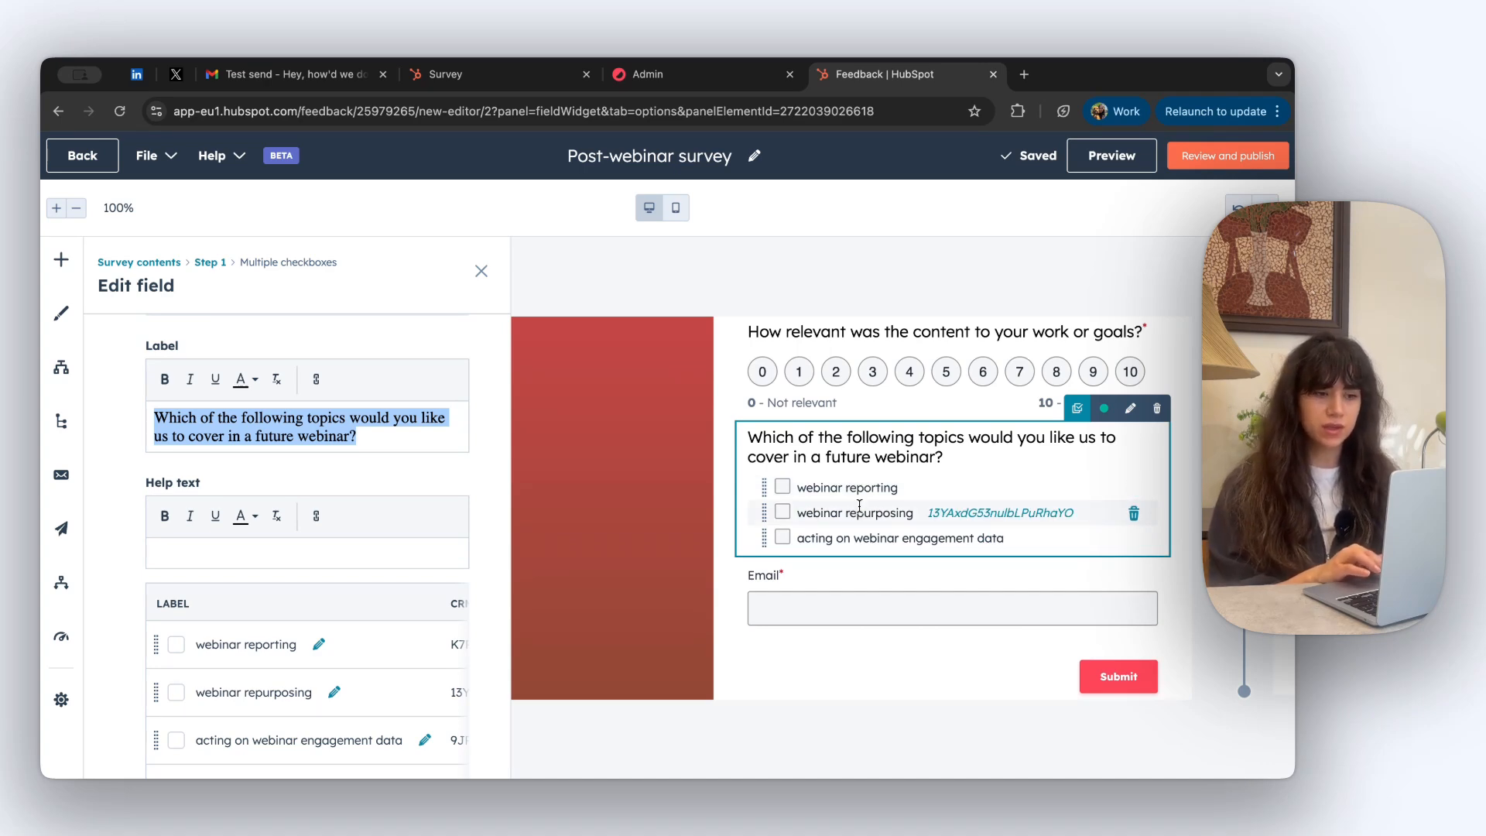
# Step: Delete the Email field from the survey step and close the checkboxes field's settings, leaving it optional
pyautogui.scroll(-1, 859, 506)
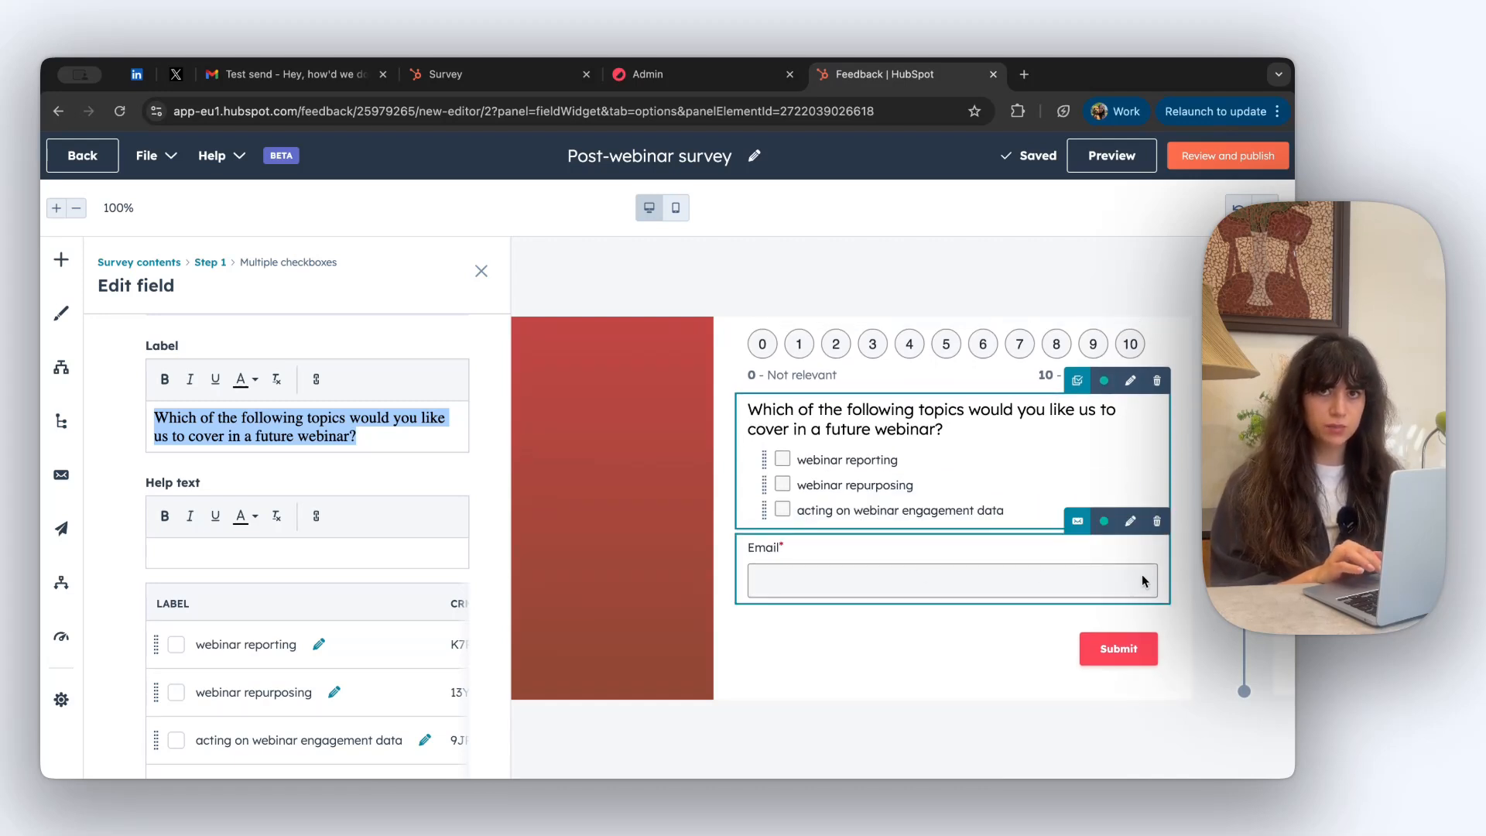
pyautogui.click(1158, 524)
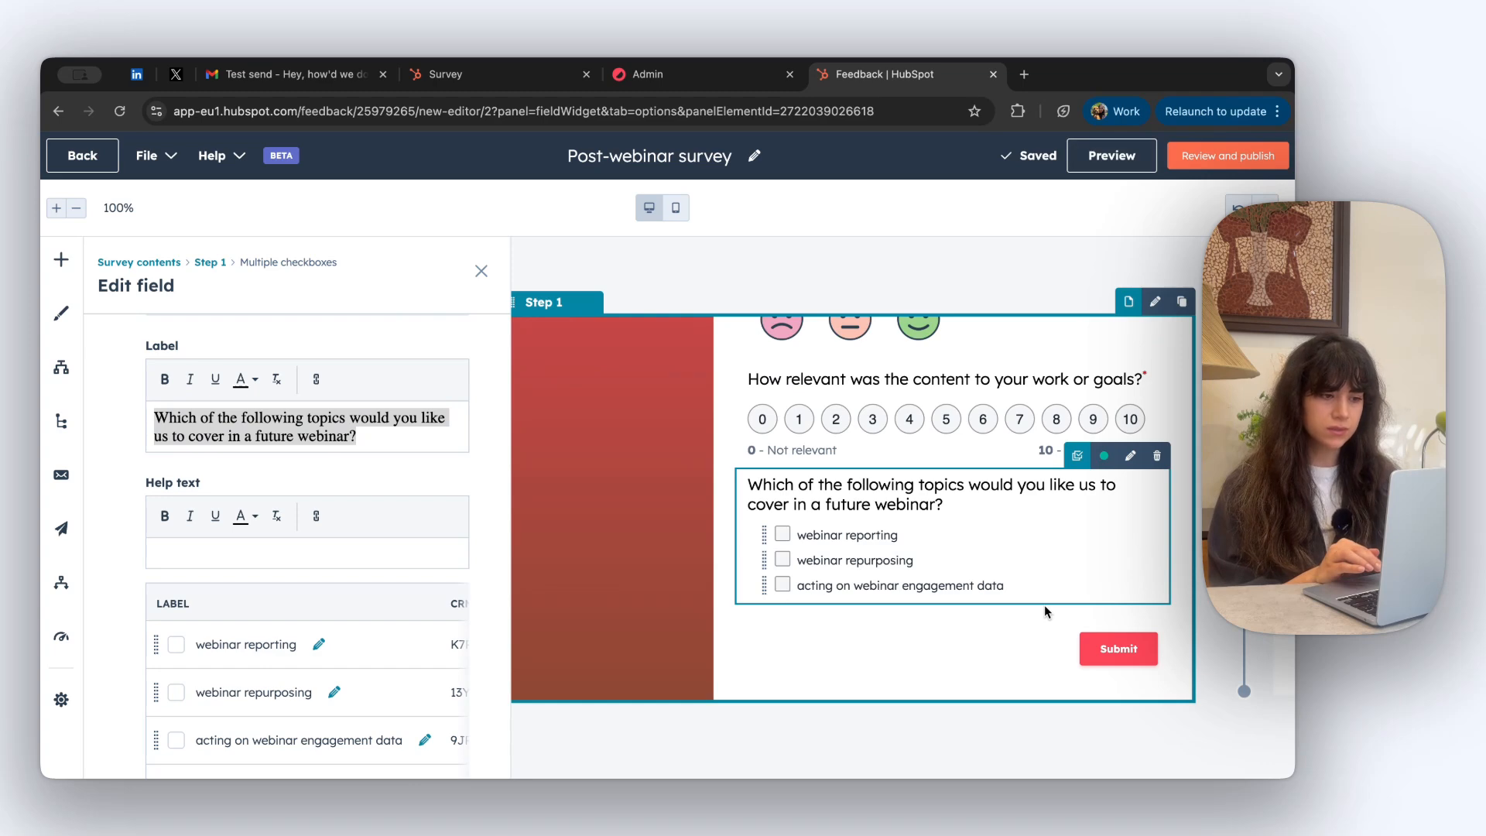
pyautogui.scroll(-3, 458, 718)
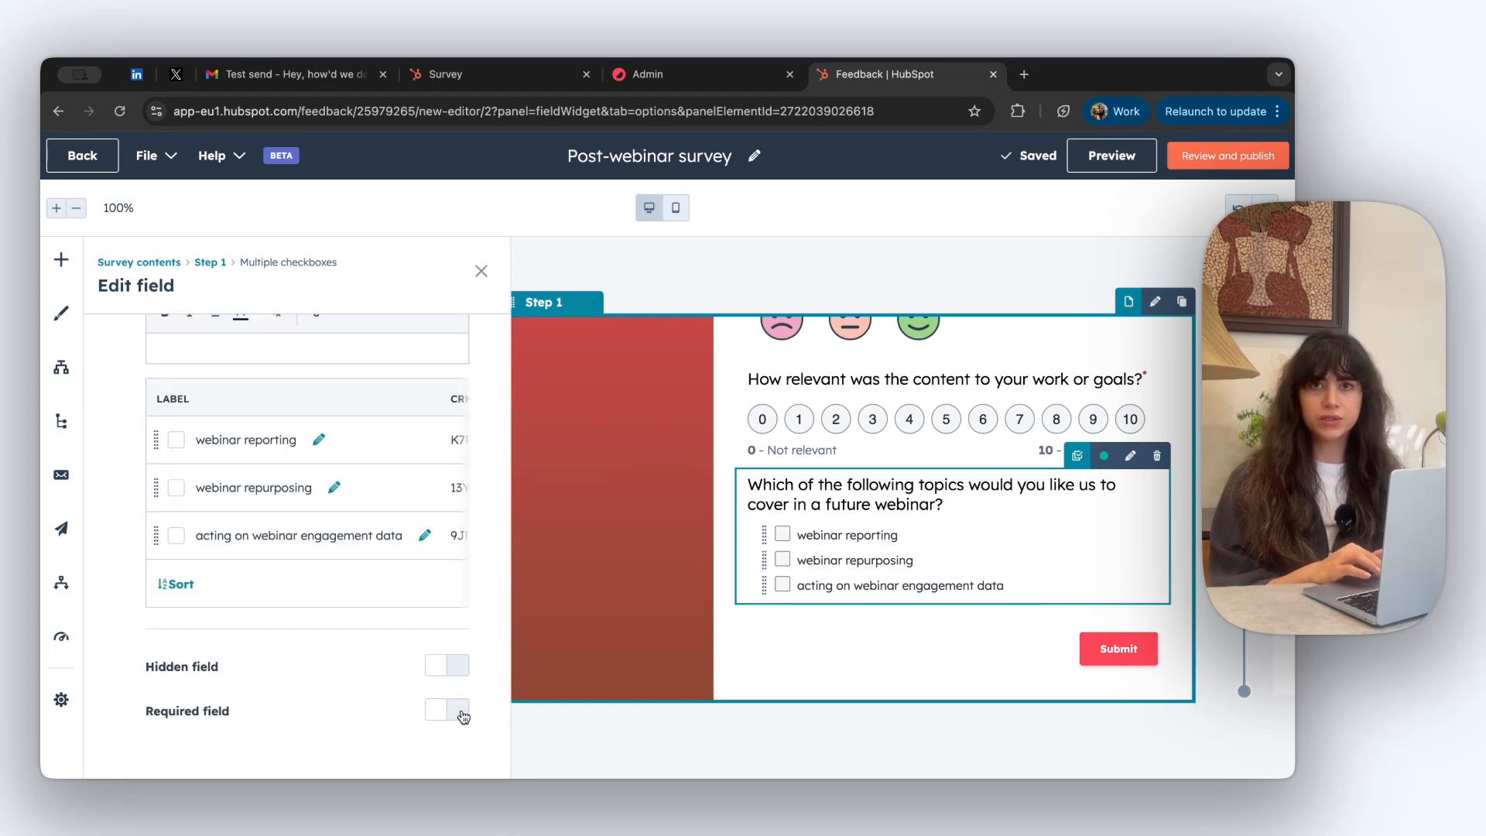
pyautogui.click(480, 274)
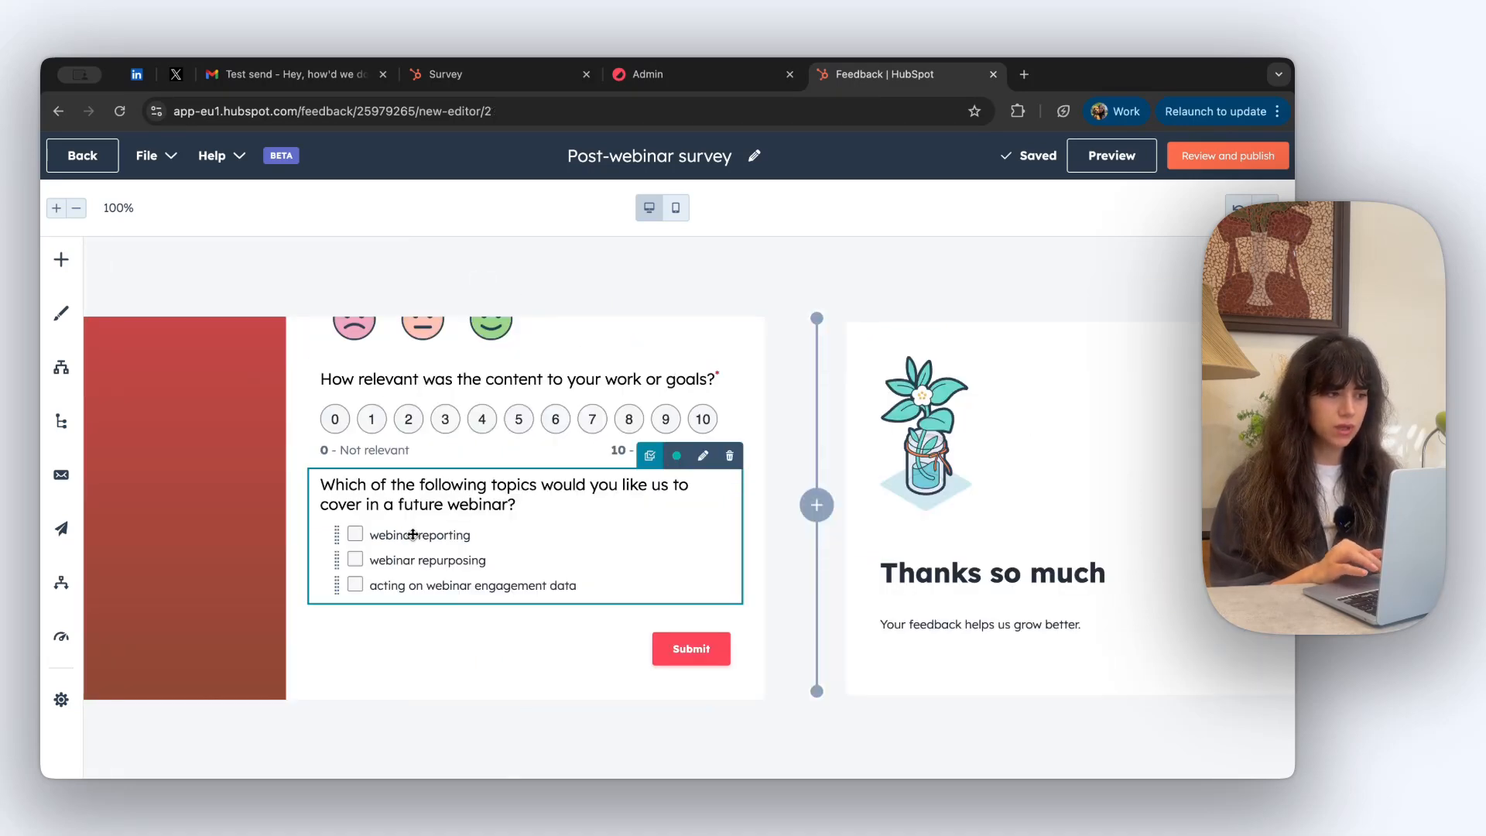
# Step: Add a Multi-line text field below the webinar topics question and connect it to the Comments/suggestions survey response property
pyautogui.click(62, 259)
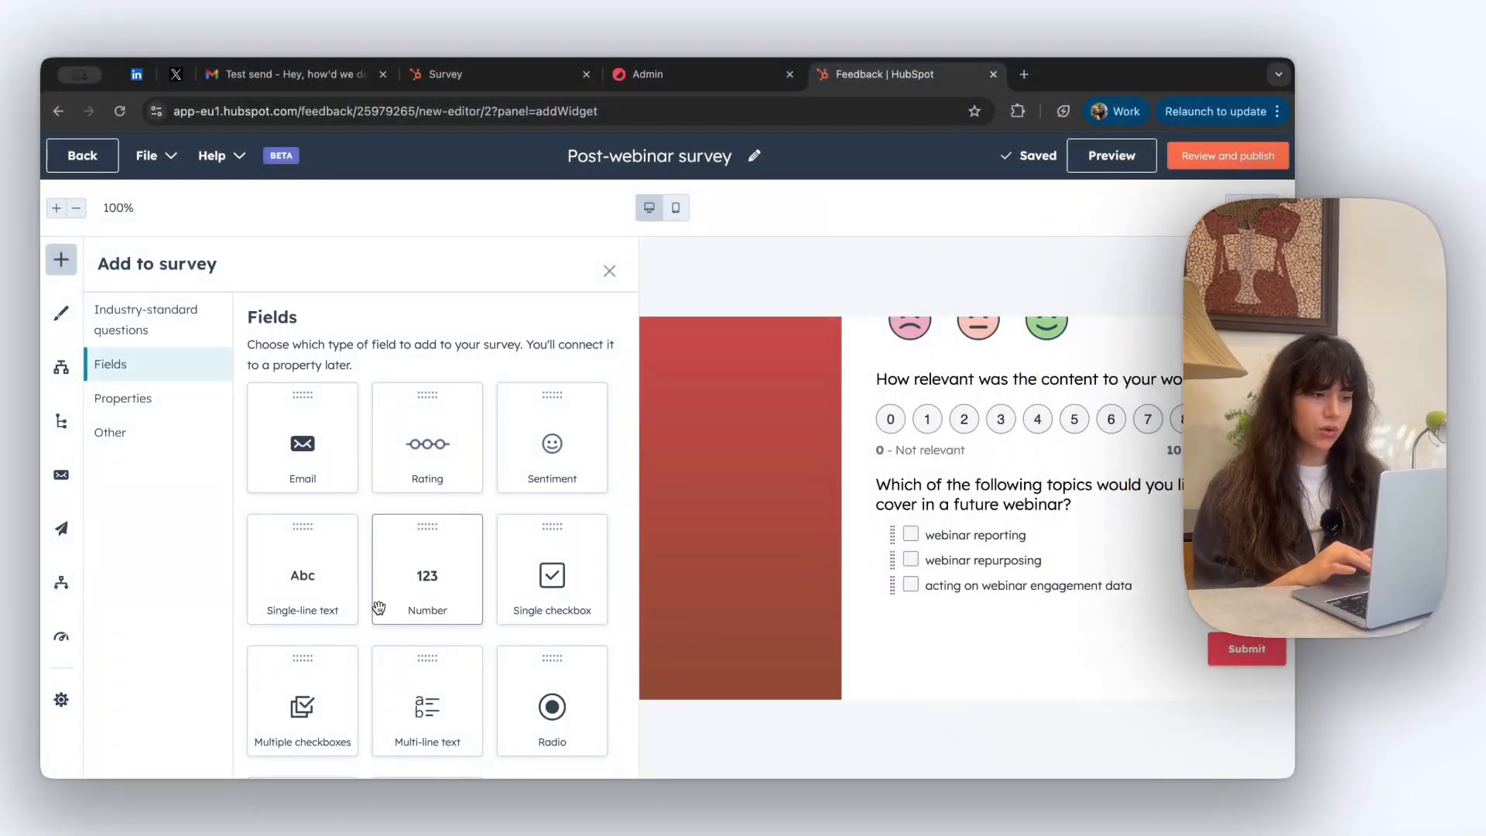
pyautogui.scroll(-1, 418, 627)
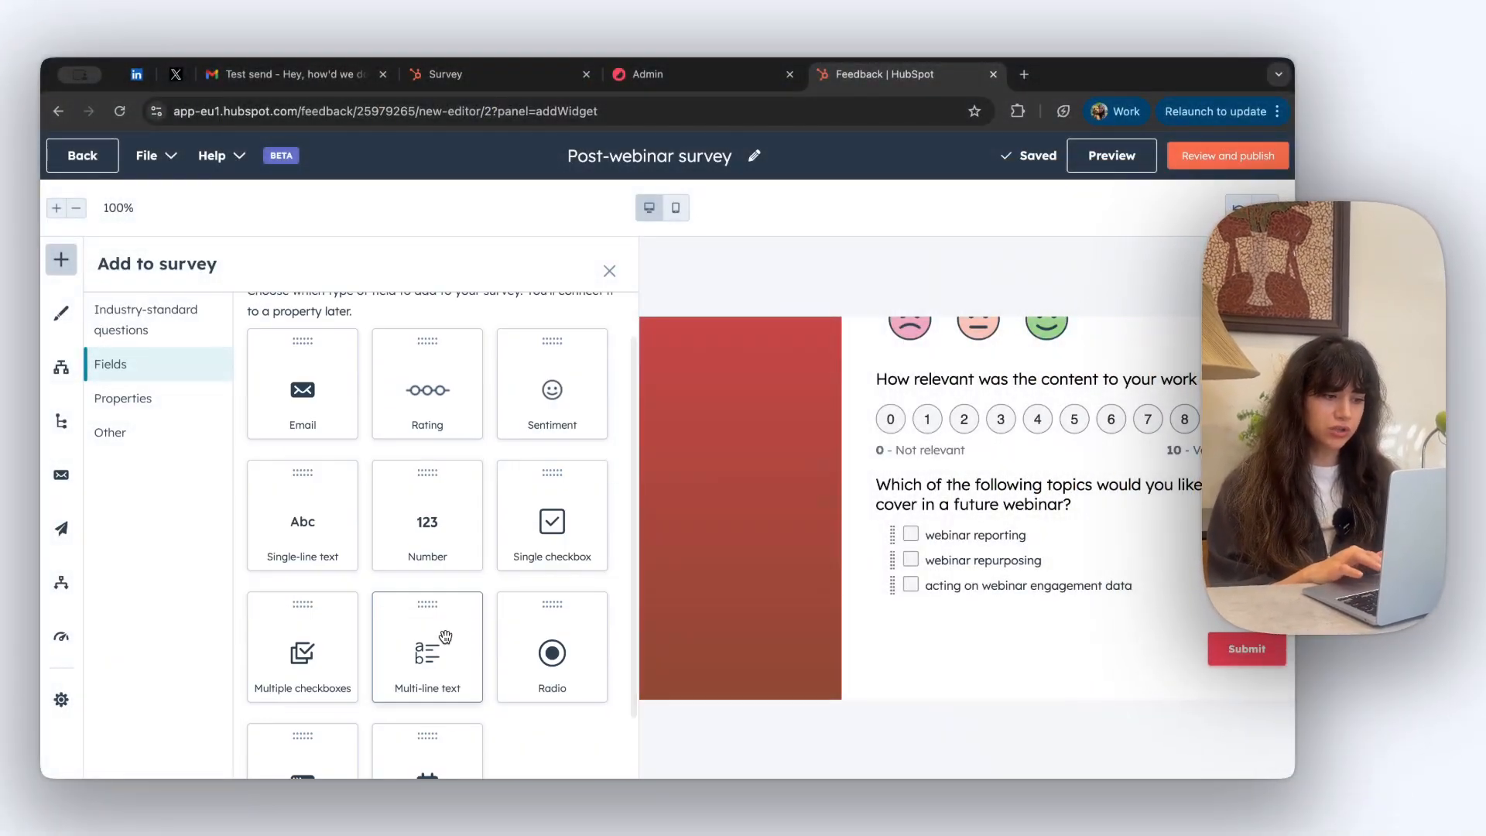
pyautogui.moveTo(419, 649); pyautogui.dragTo(944, 619)
pyautogui.write('mment')
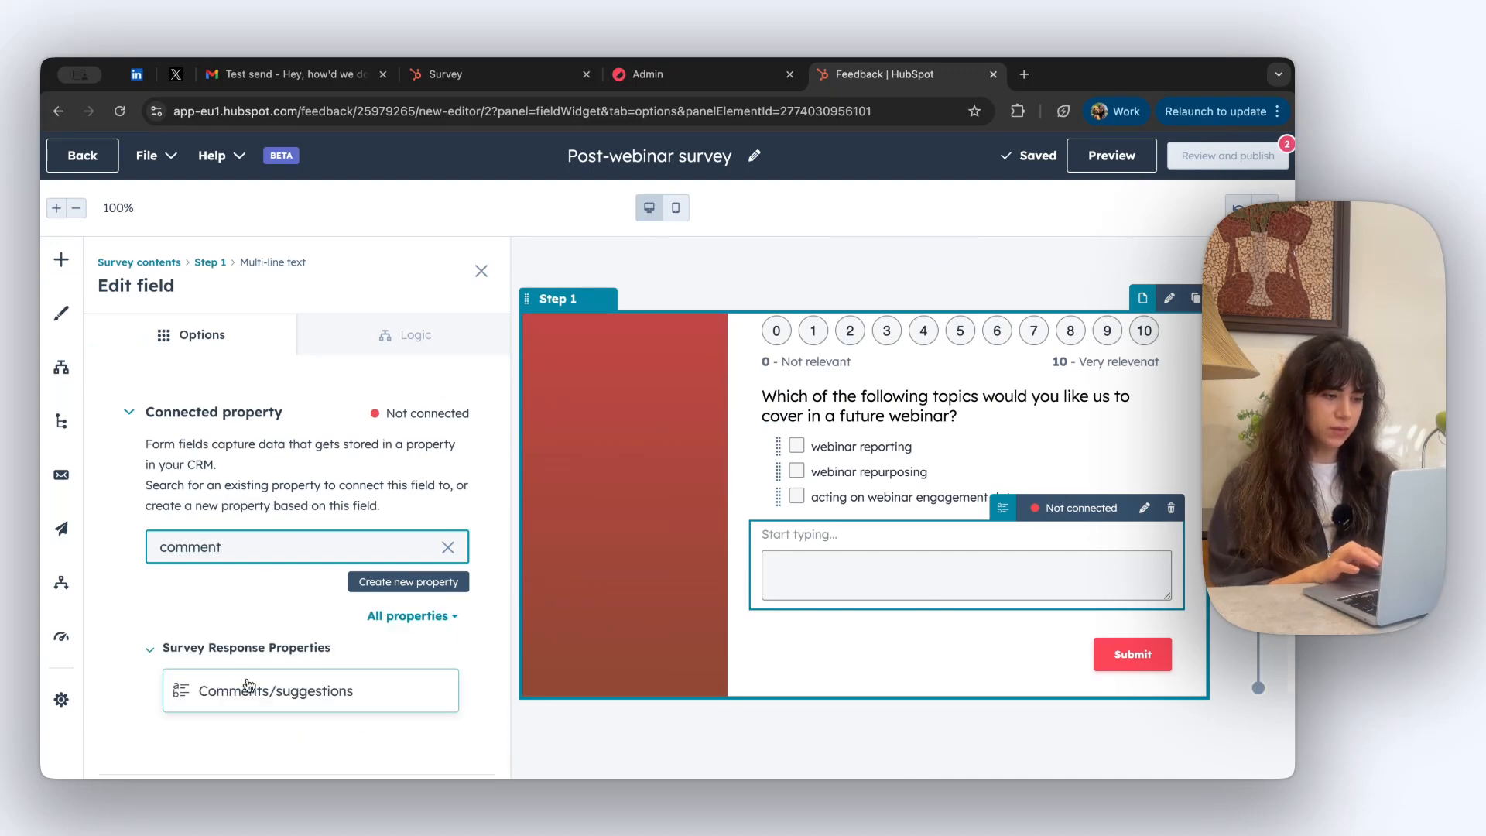
pyautogui.click(248, 687)
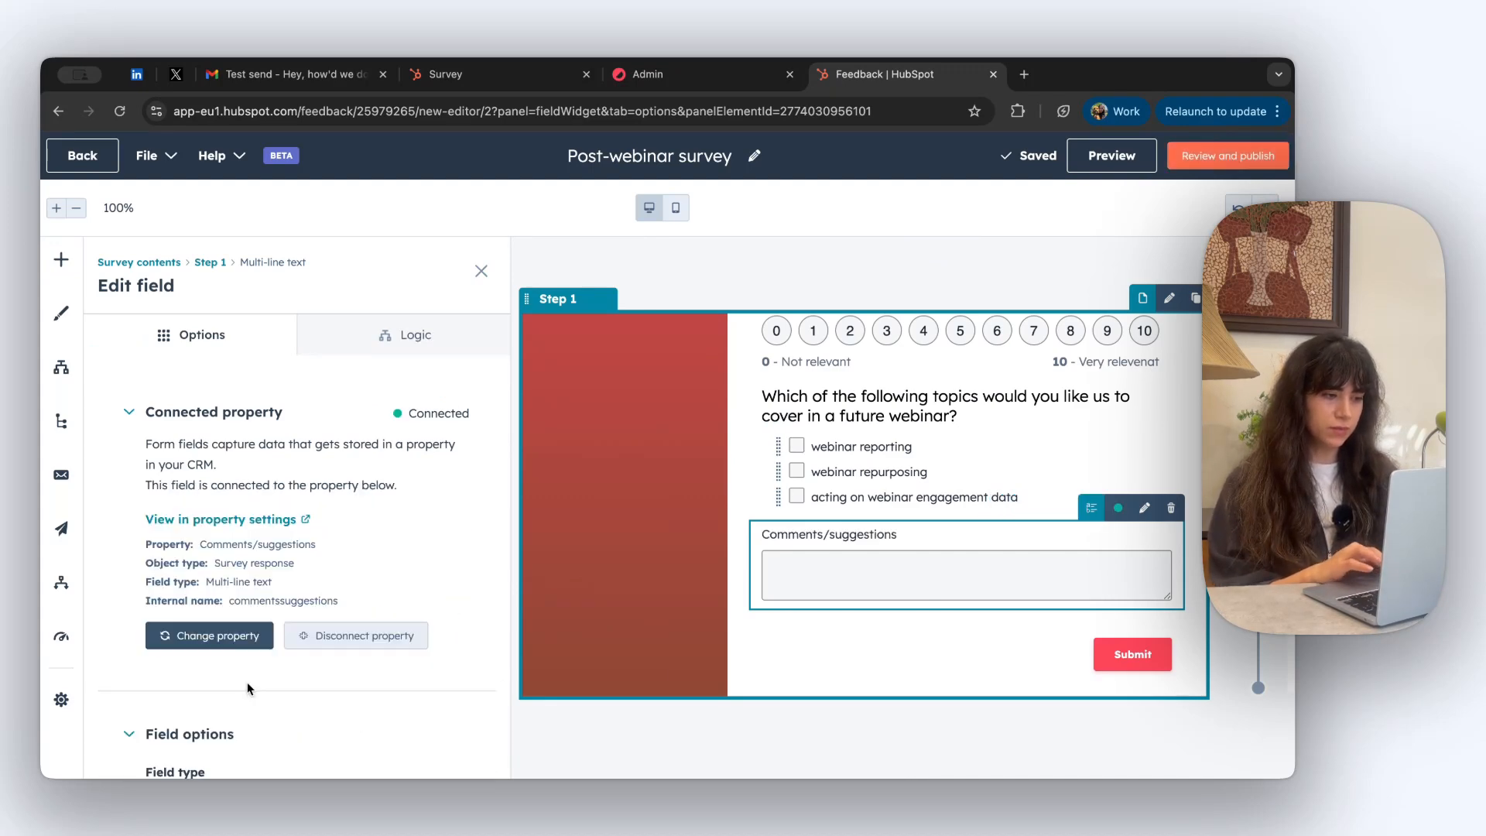
# Step: Replace the multi-line text field's label with "Any other comments or suggestions?" in non-italic text and close its settings
pyautogui.scroll(-10, 321, 577)
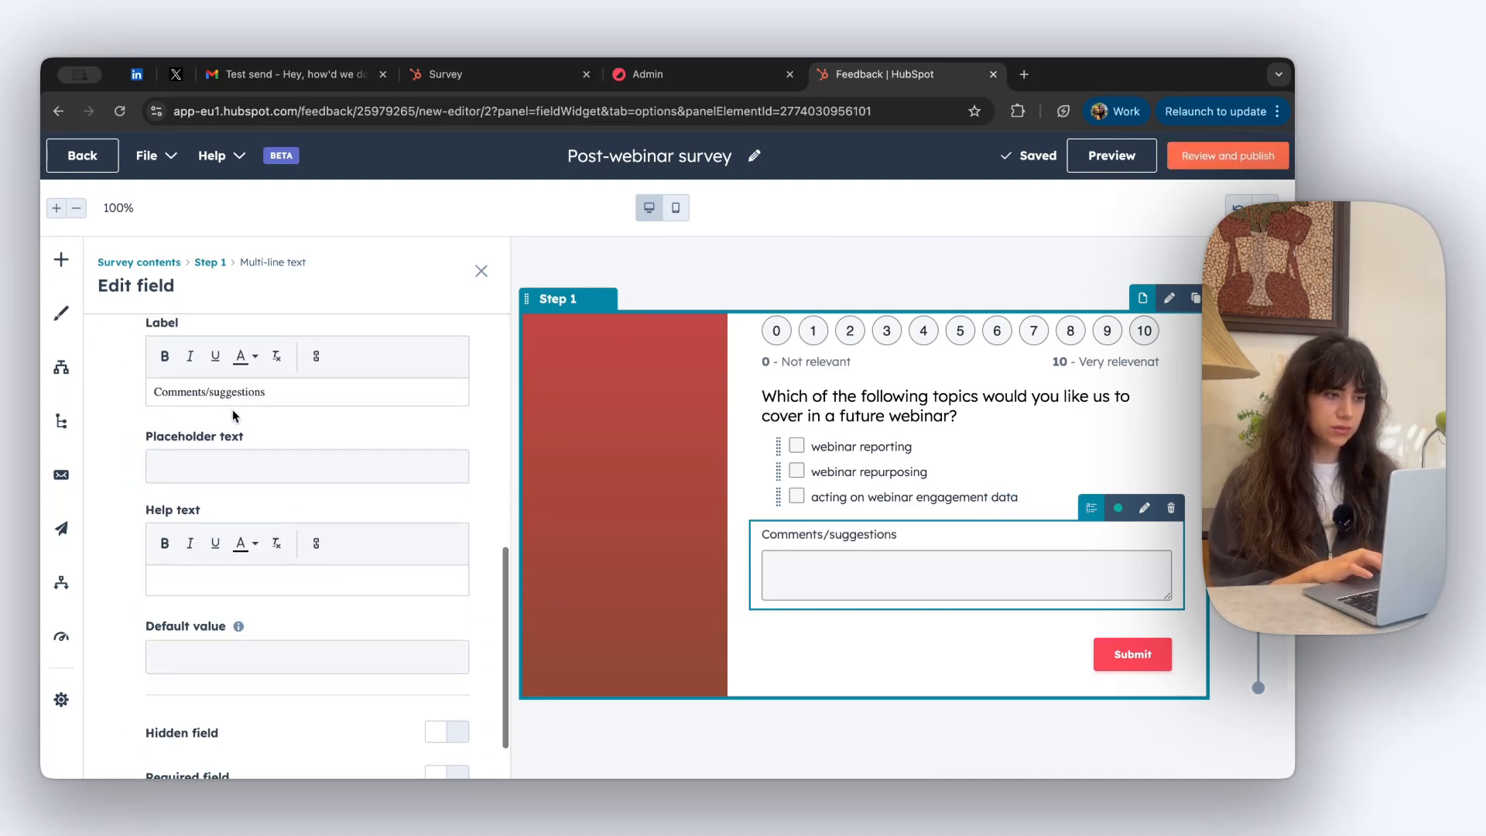
pyautogui.moveTo(266, 392); pyautogui.dragTo(153, 392)
pyautogui.press('BackSpace')
pyautogui.write('Any other comments or suggestions?')
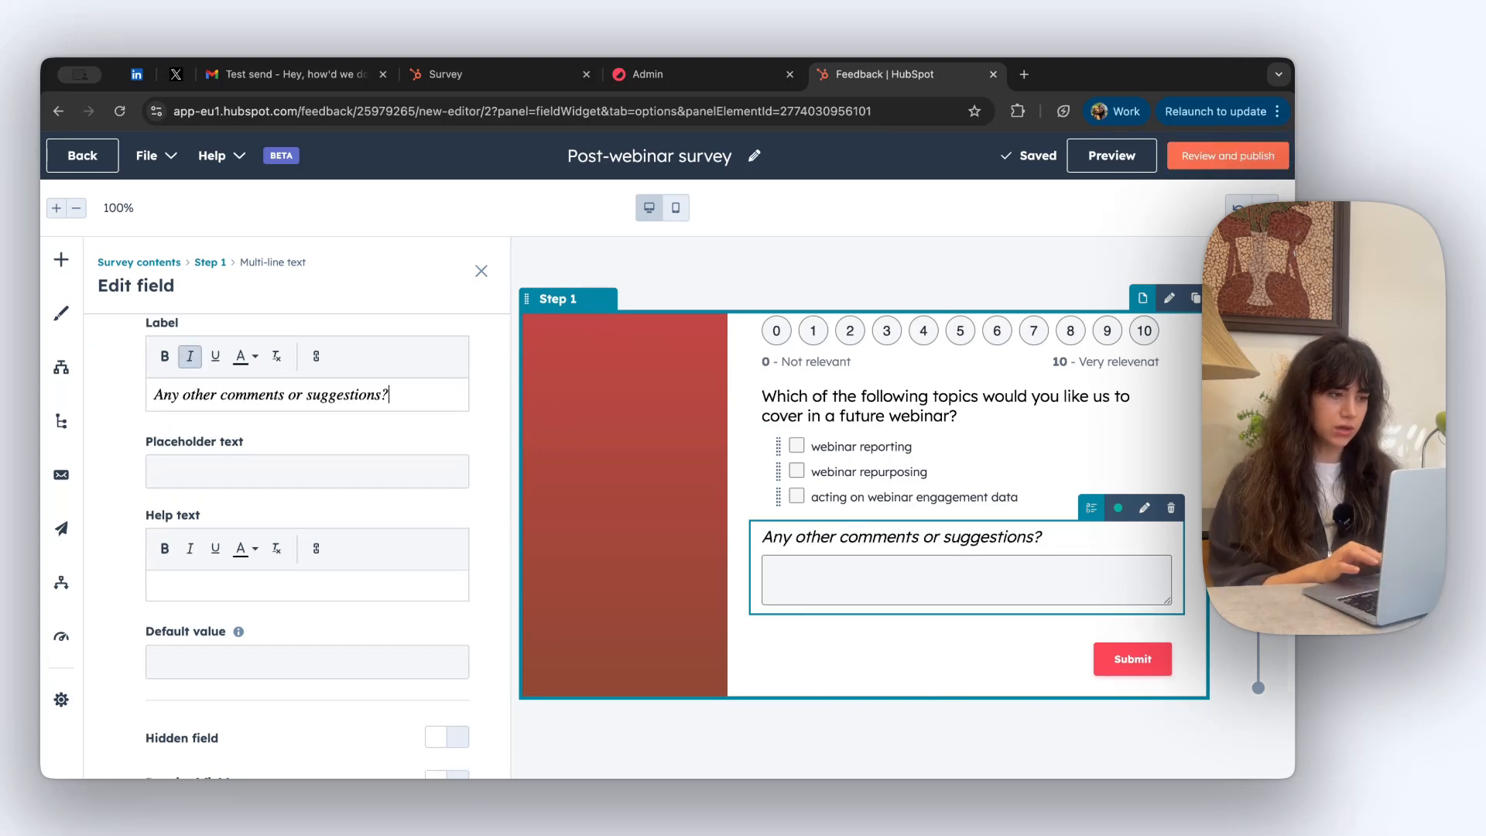
pyautogui.press('super+a')
pyautogui.click(190, 356)
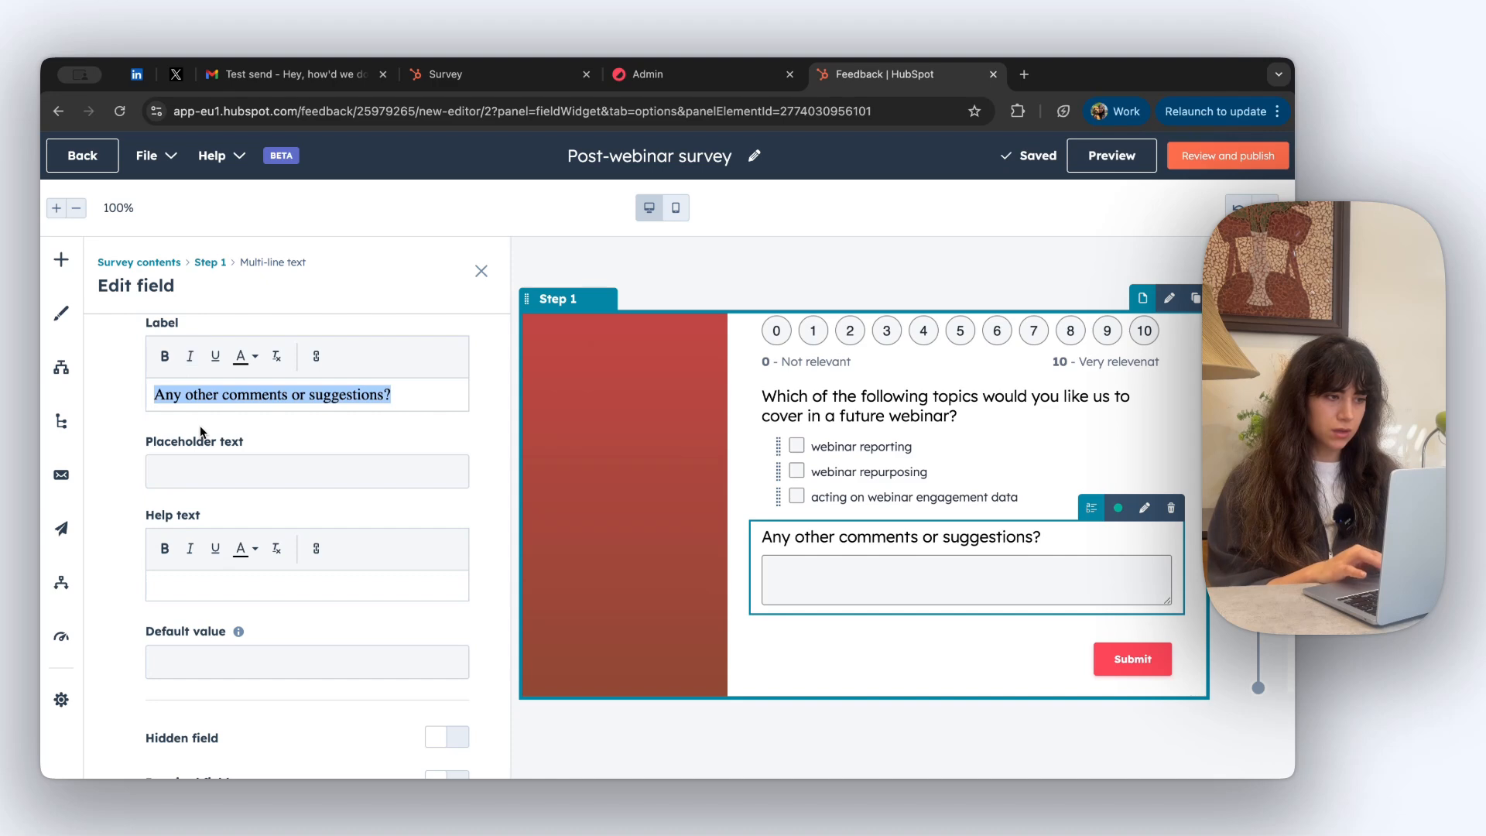
pyautogui.click(272, 440)
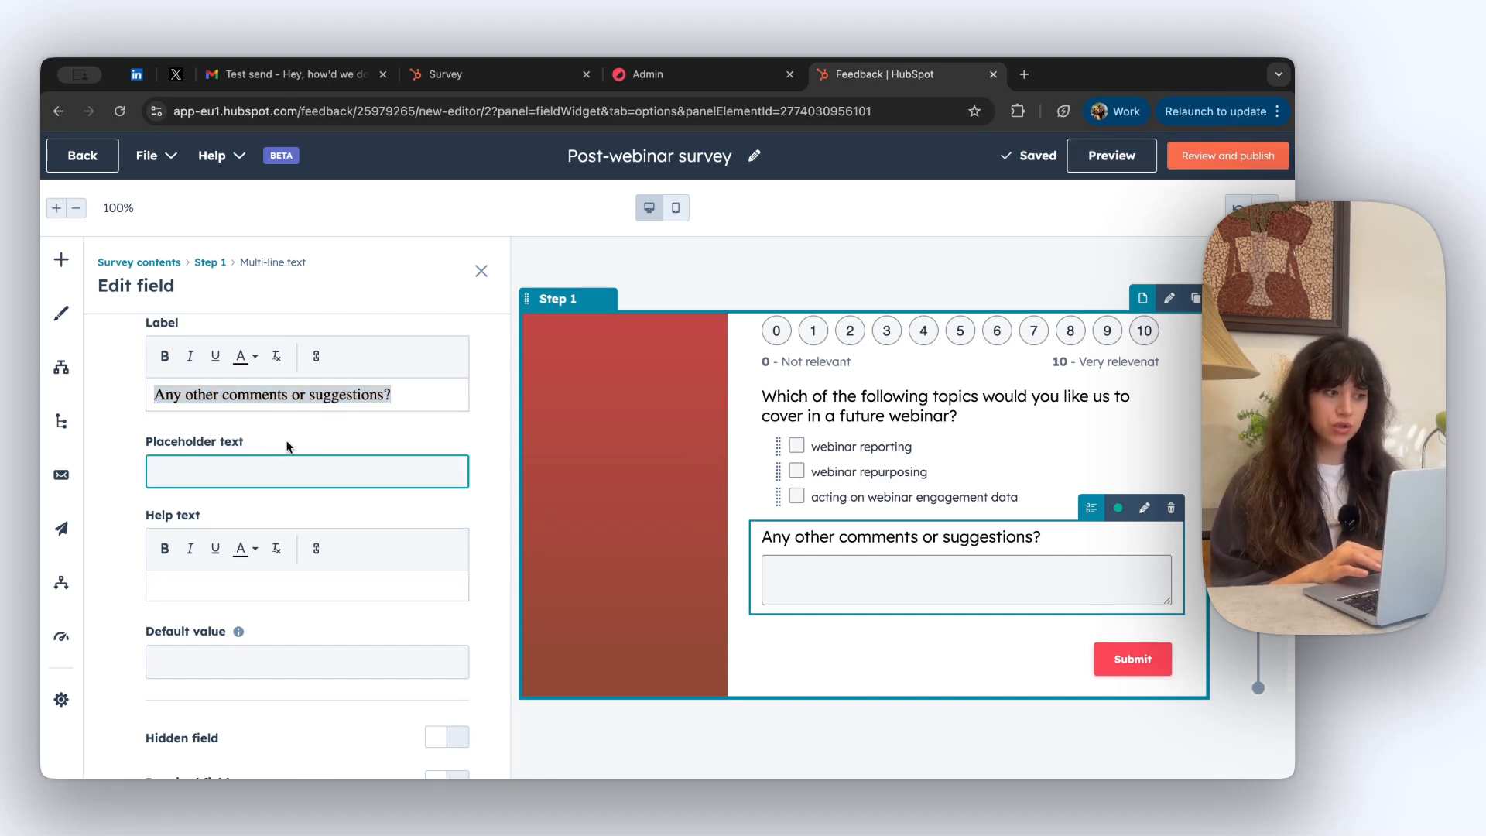
pyautogui.scroll(-2, 289, 539)
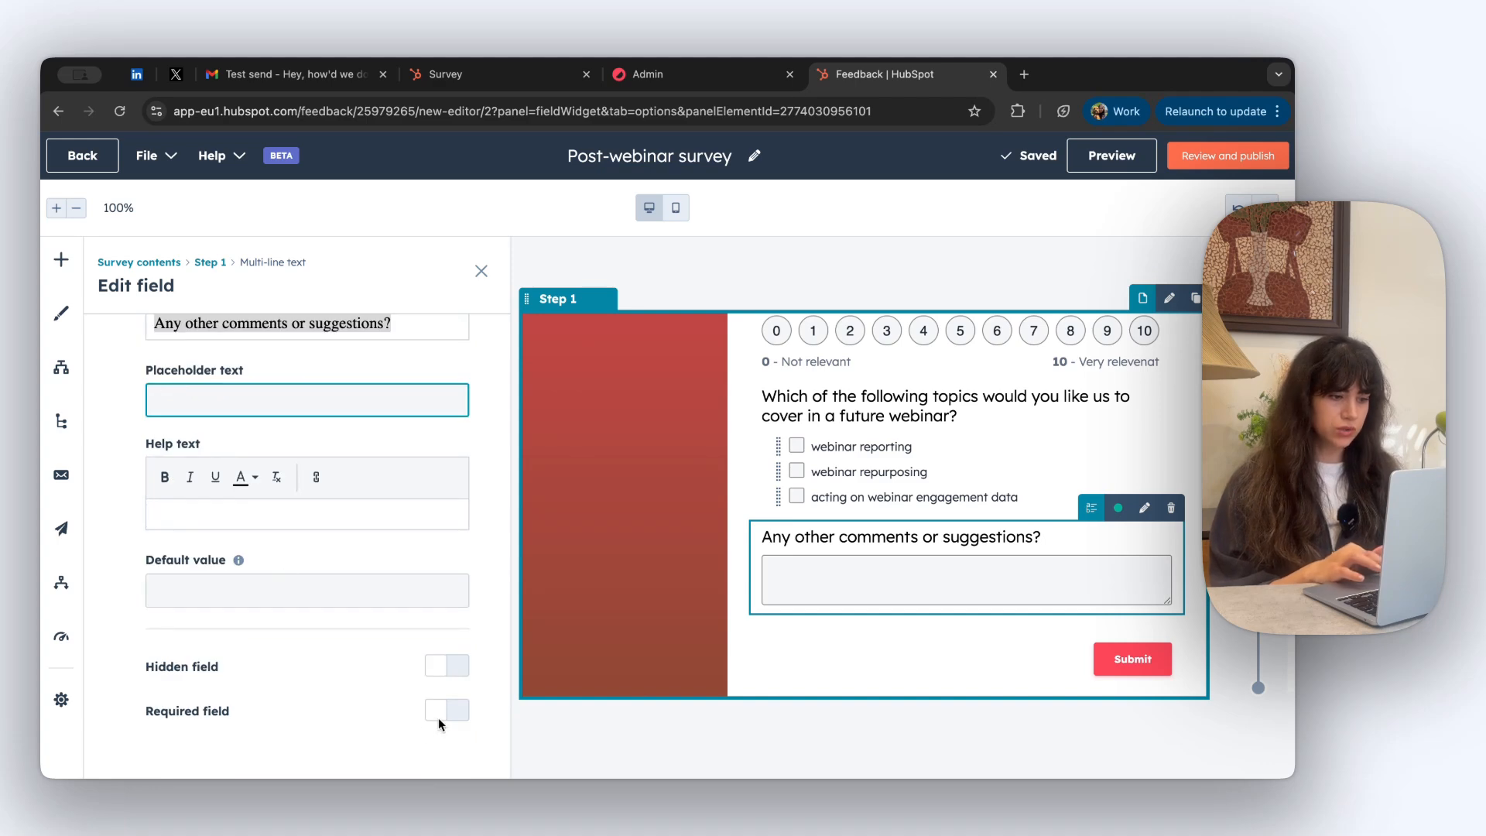
pyautogui.click(481, 275)
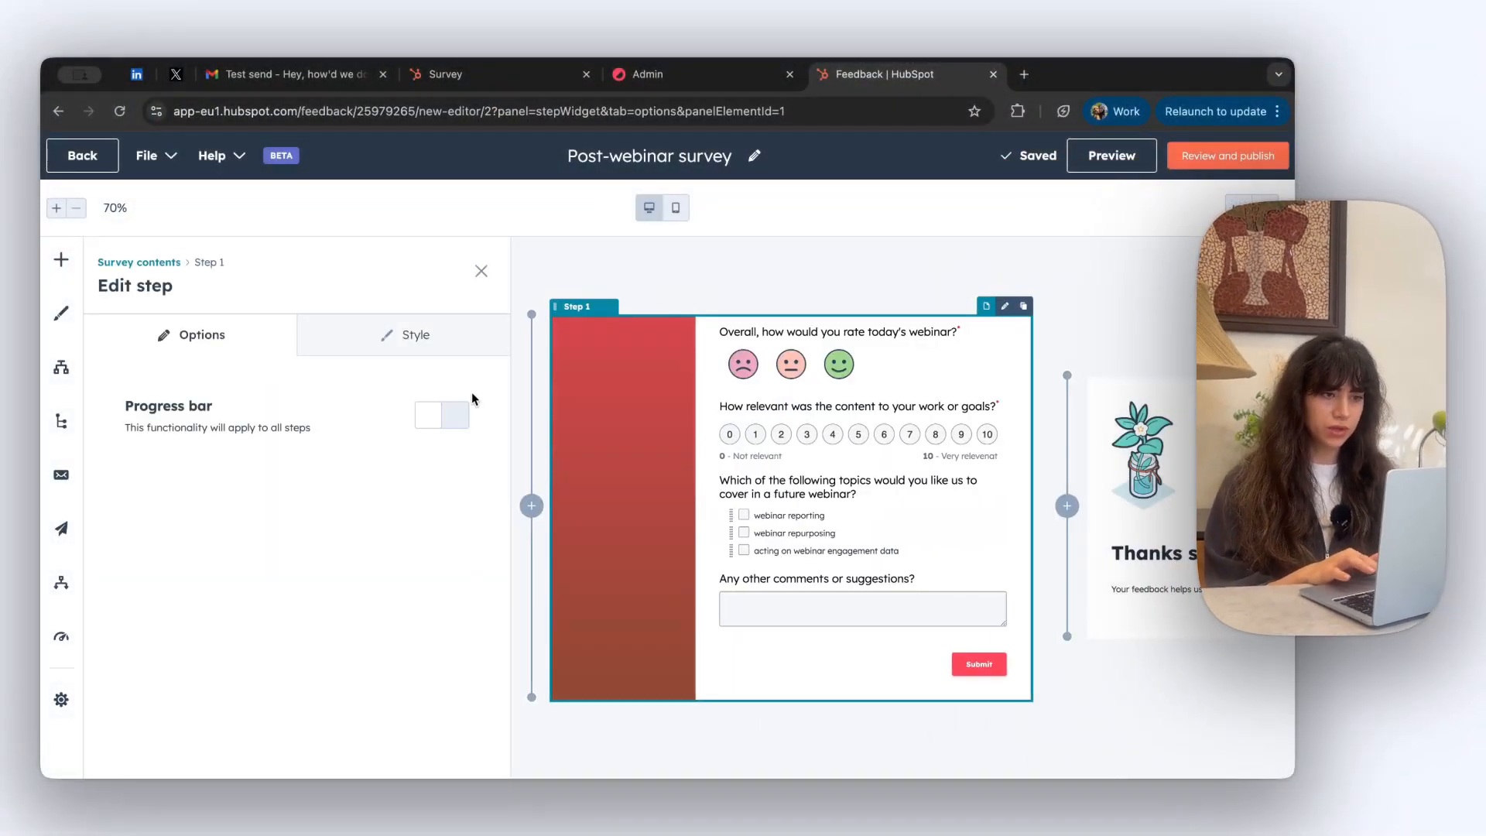
# Step: Remove the 2/3 Right banner layout from Step 1 of the survey
pyautogui.click(416, 341)
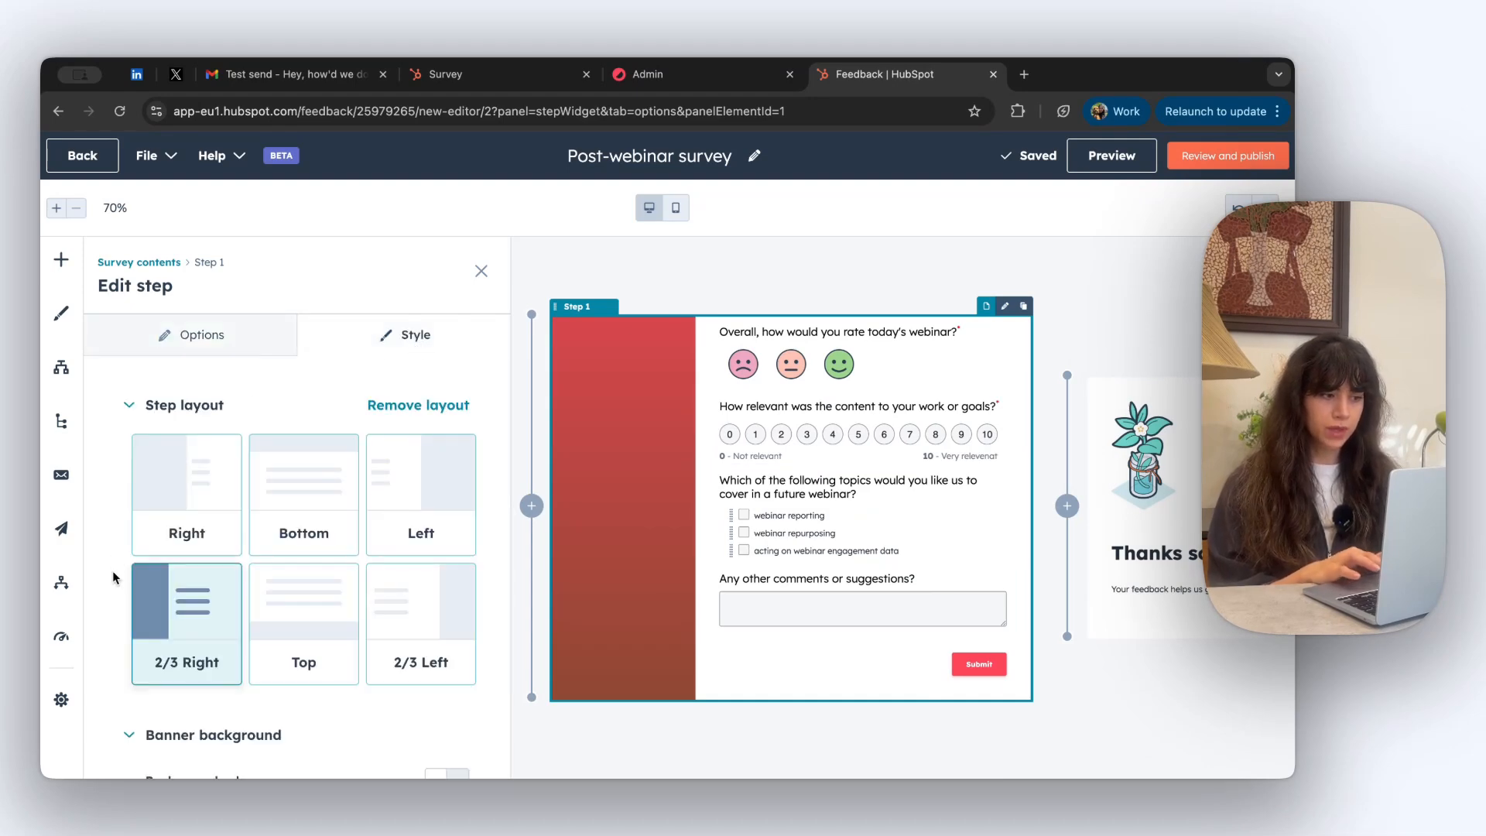
pyautogui.click(446, 404)
pyautogui.scroll(4, 857, 459)
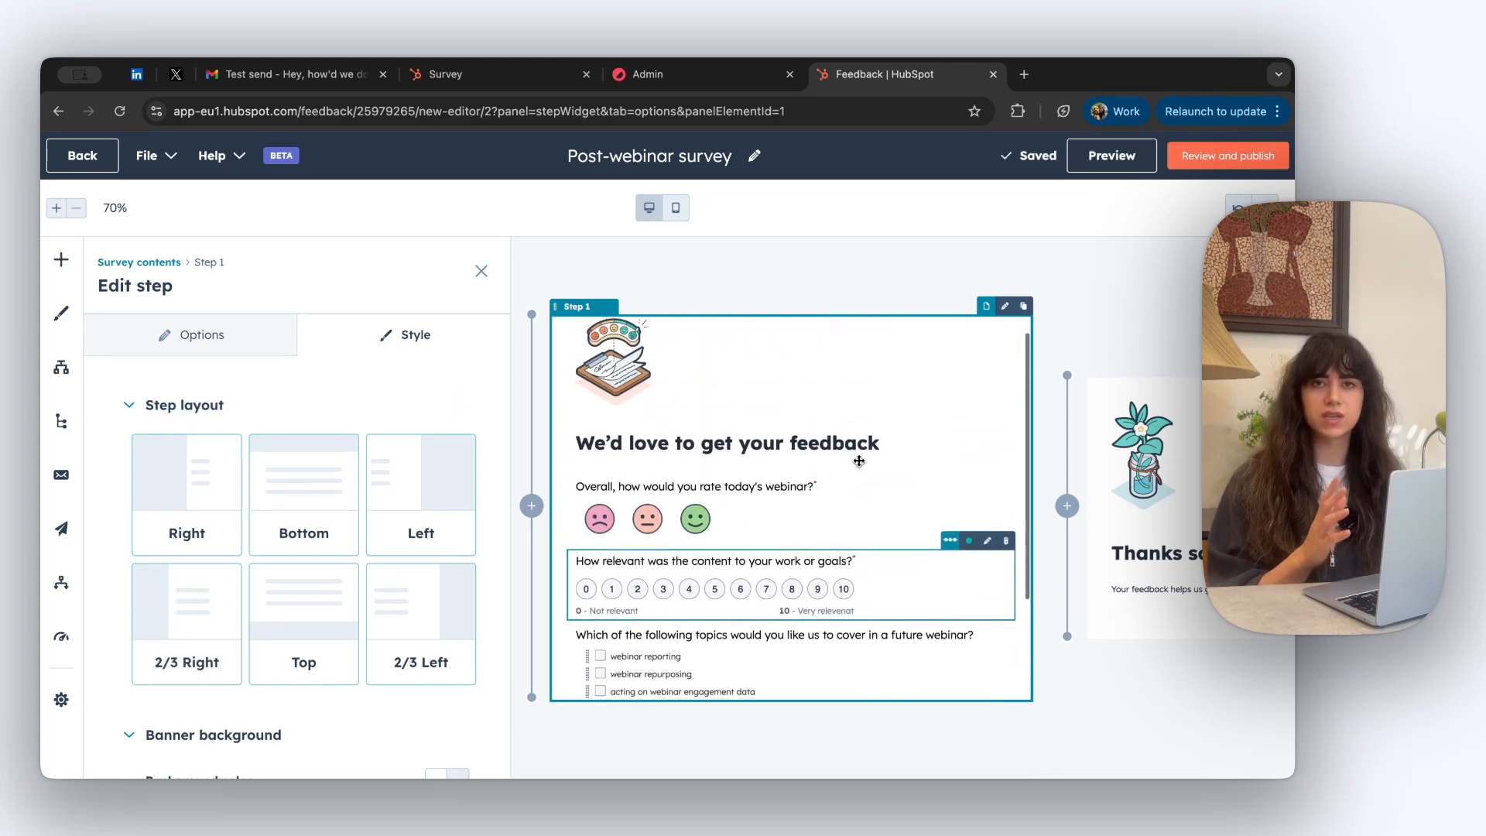
pyautogui.scroll(1, 858, 459)
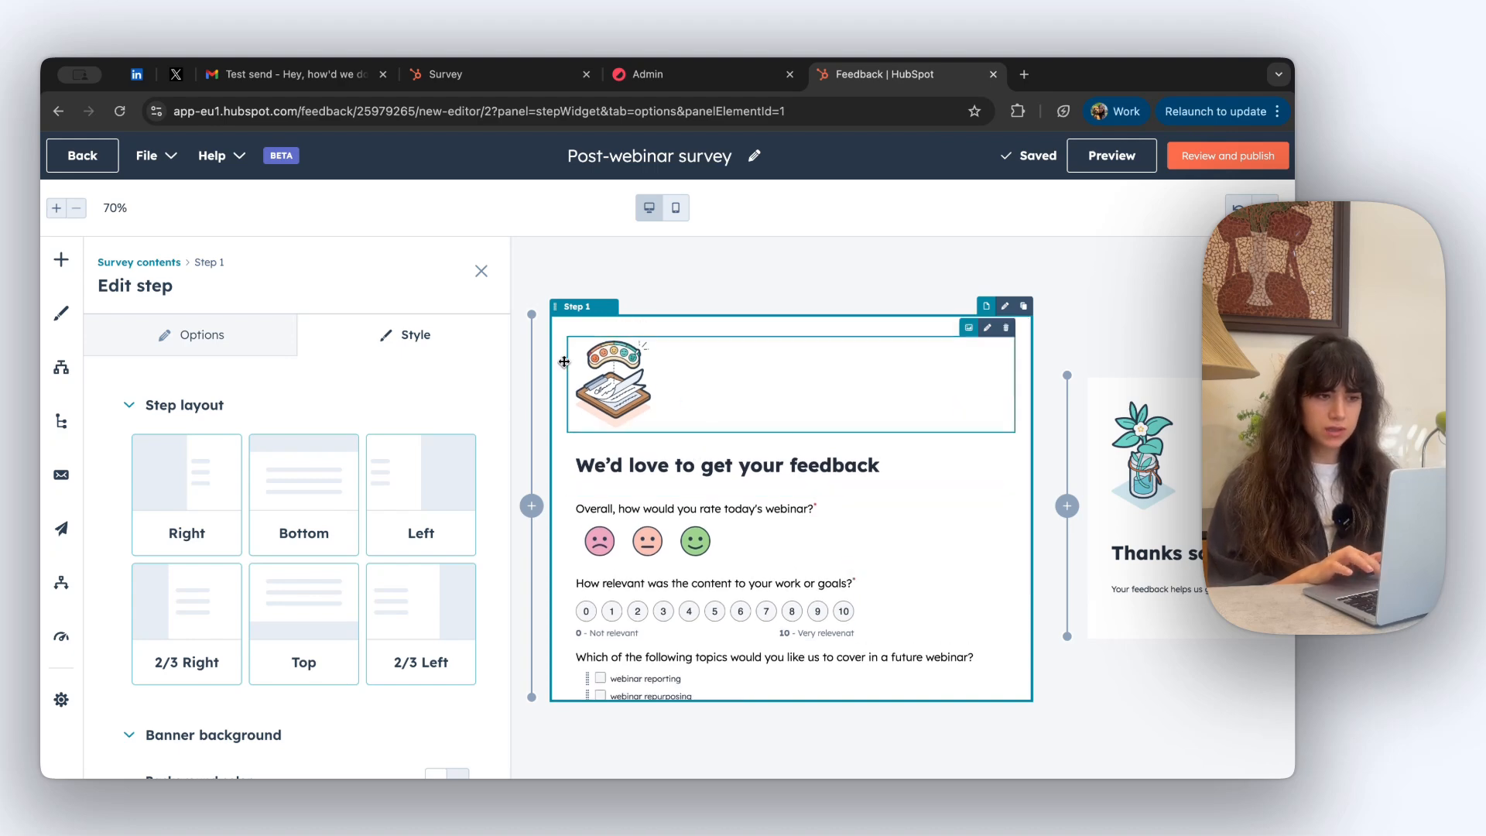
# Step: Replace the feedback illustration above the survey heading with the Contrast logo-2 image from the recently updated files
pyautogui.click(621, 372)
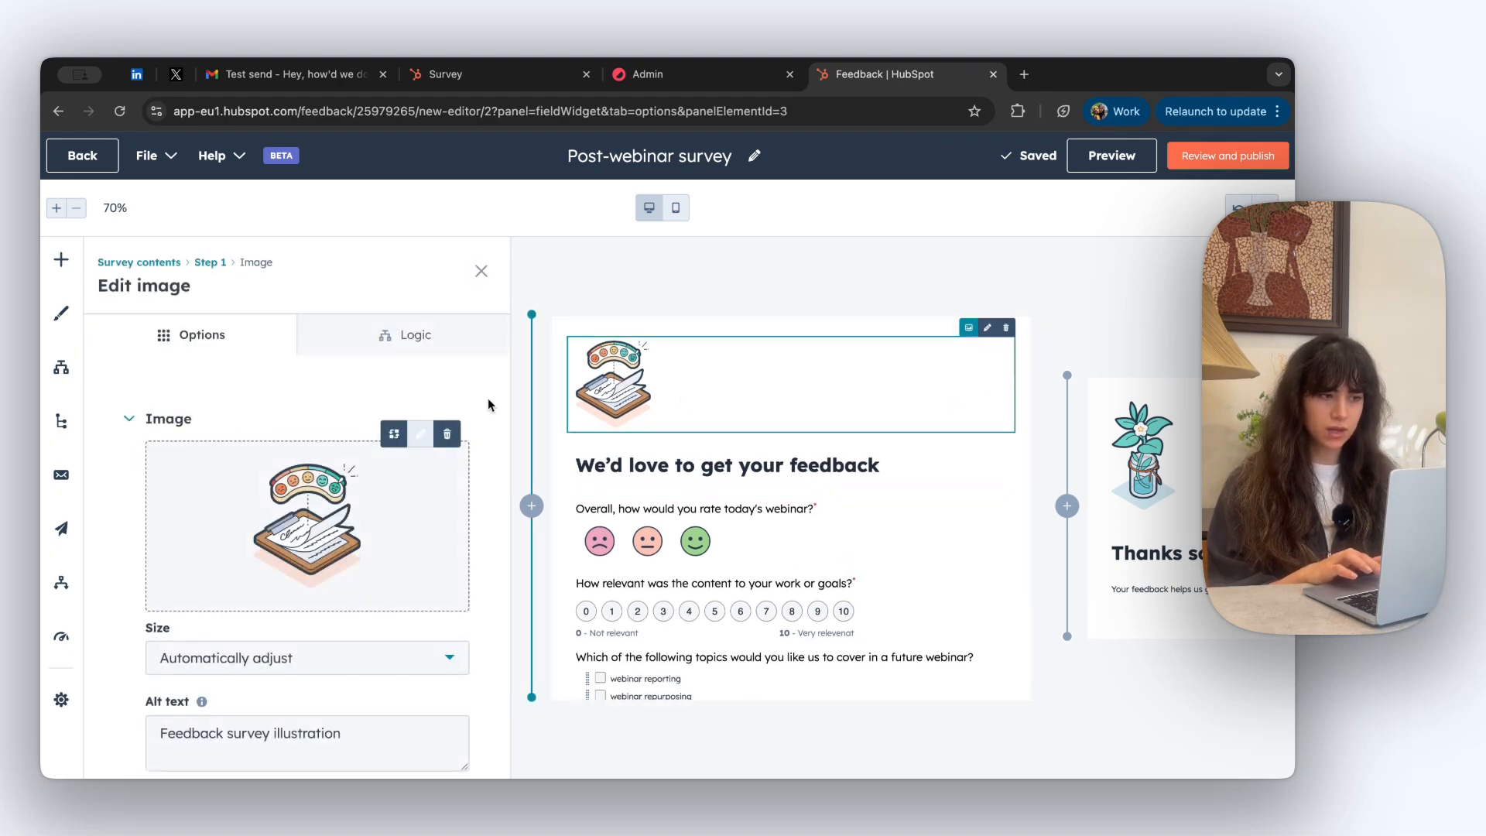
pyautogui.moveTo(419, 465)
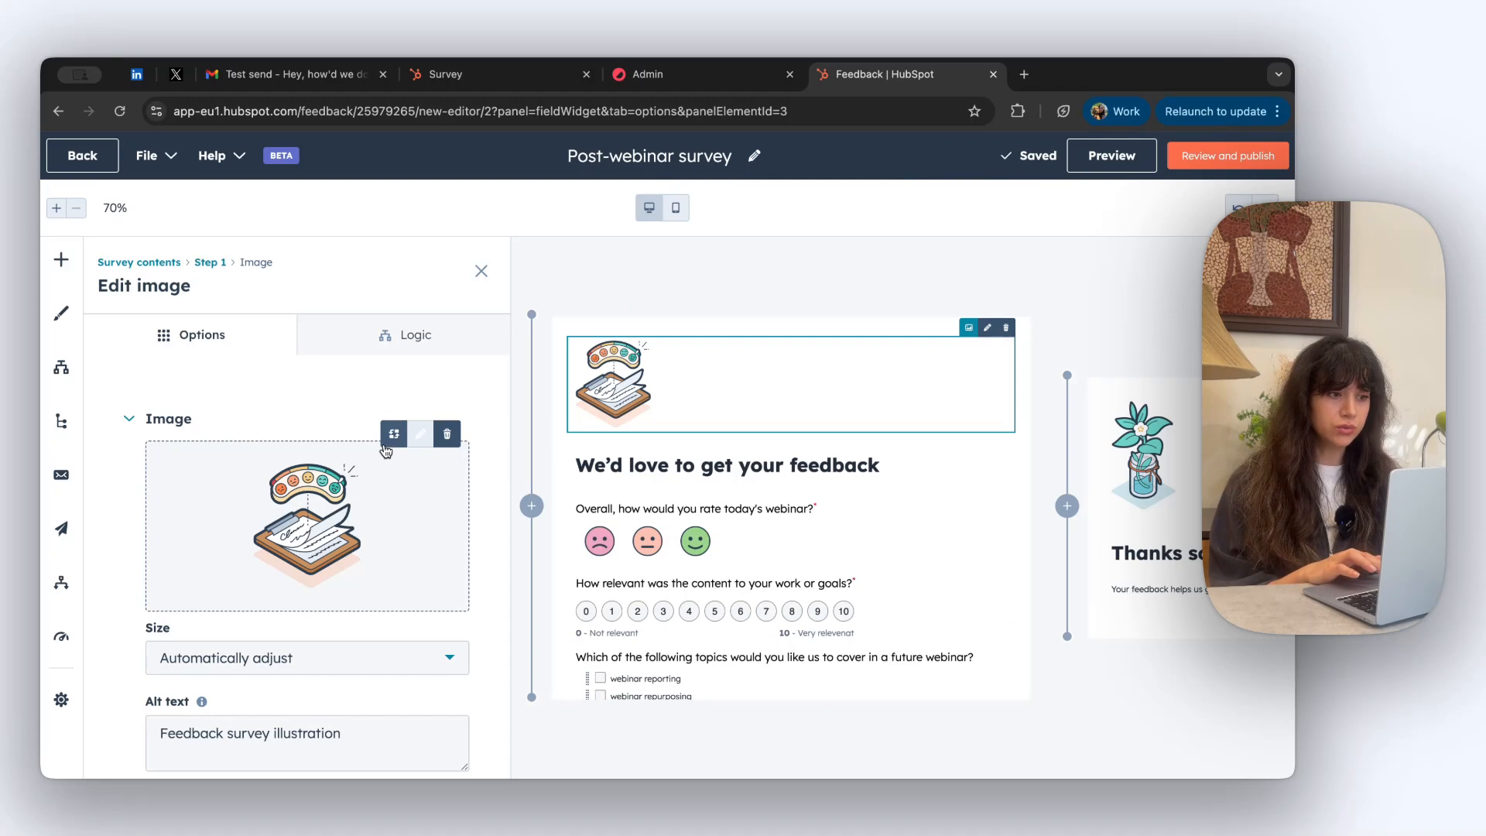
pyautogui.click(393, 434)
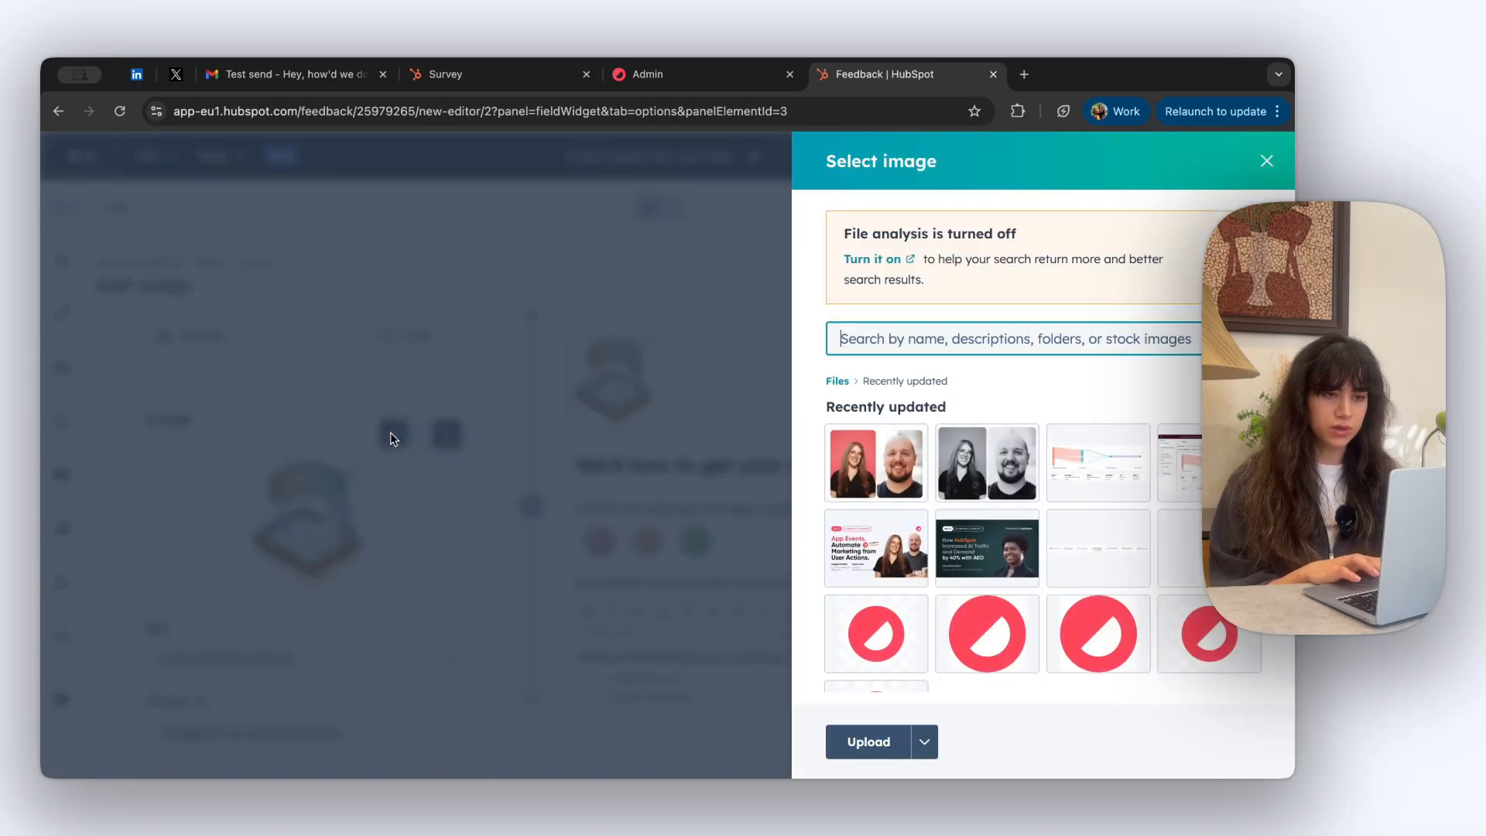
pyautogui.scroll(-1, 898, 581)
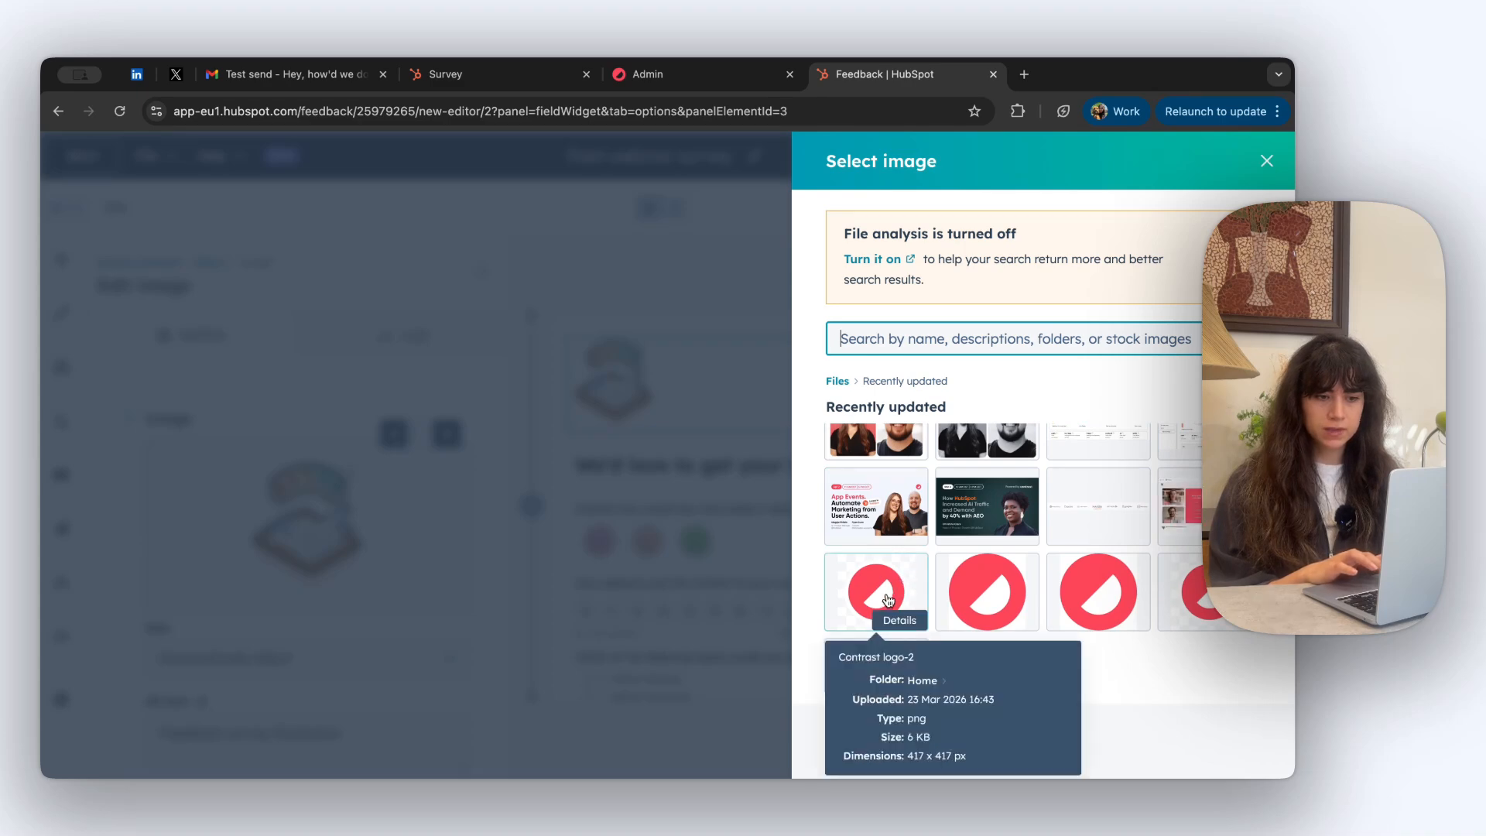
pyautogui.click(875, 592)
# Step: Set the logo image's size to exact width and height, at 100 px by 100 px
pyautogui.scroll(-5, 329, 552)
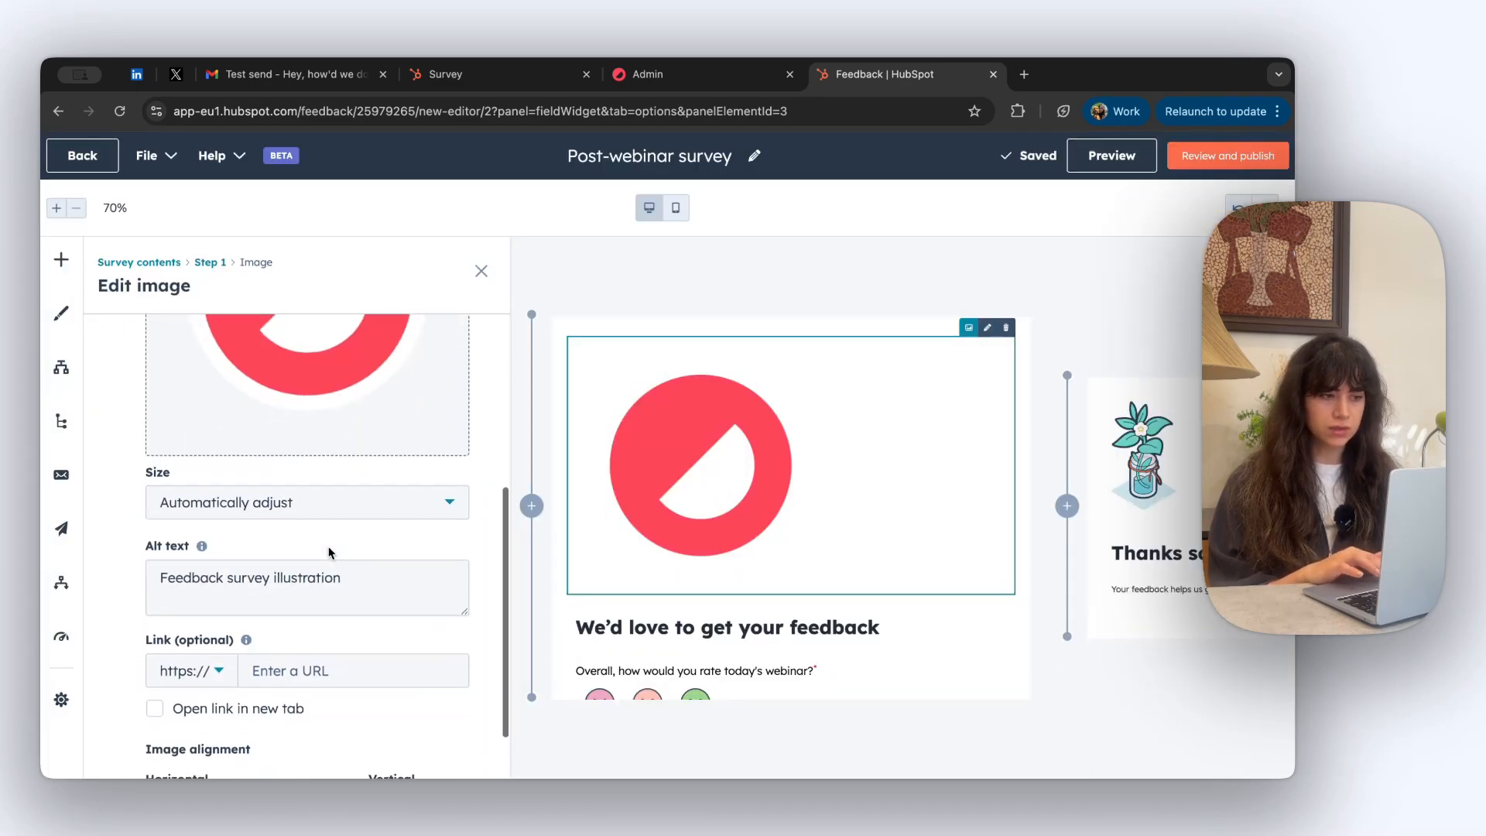
pyautogui.click(280, 517)
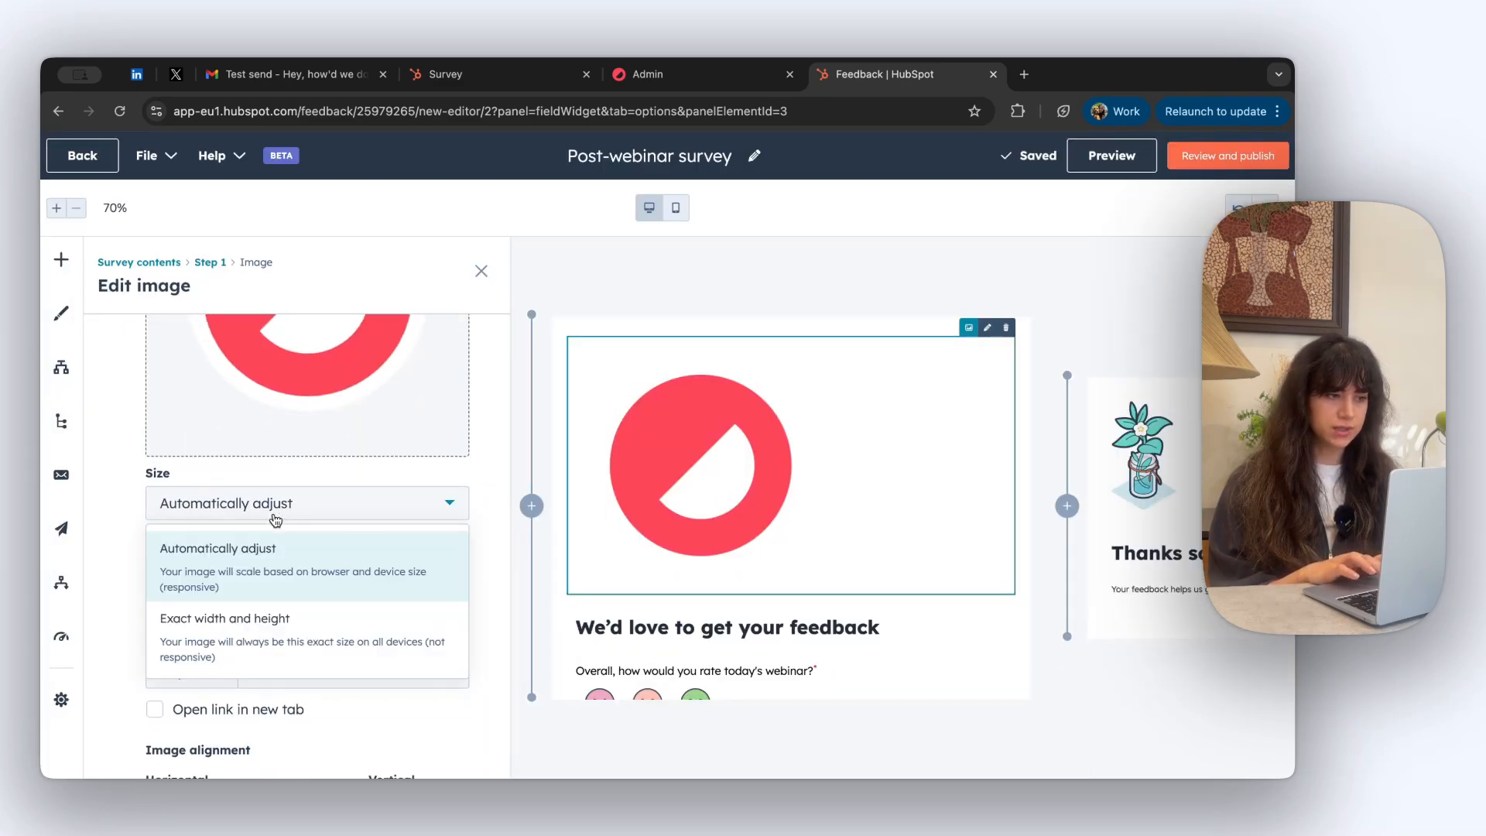
pyautogui.click(219, 648)
pyautogui.doubleClick(172, 576)
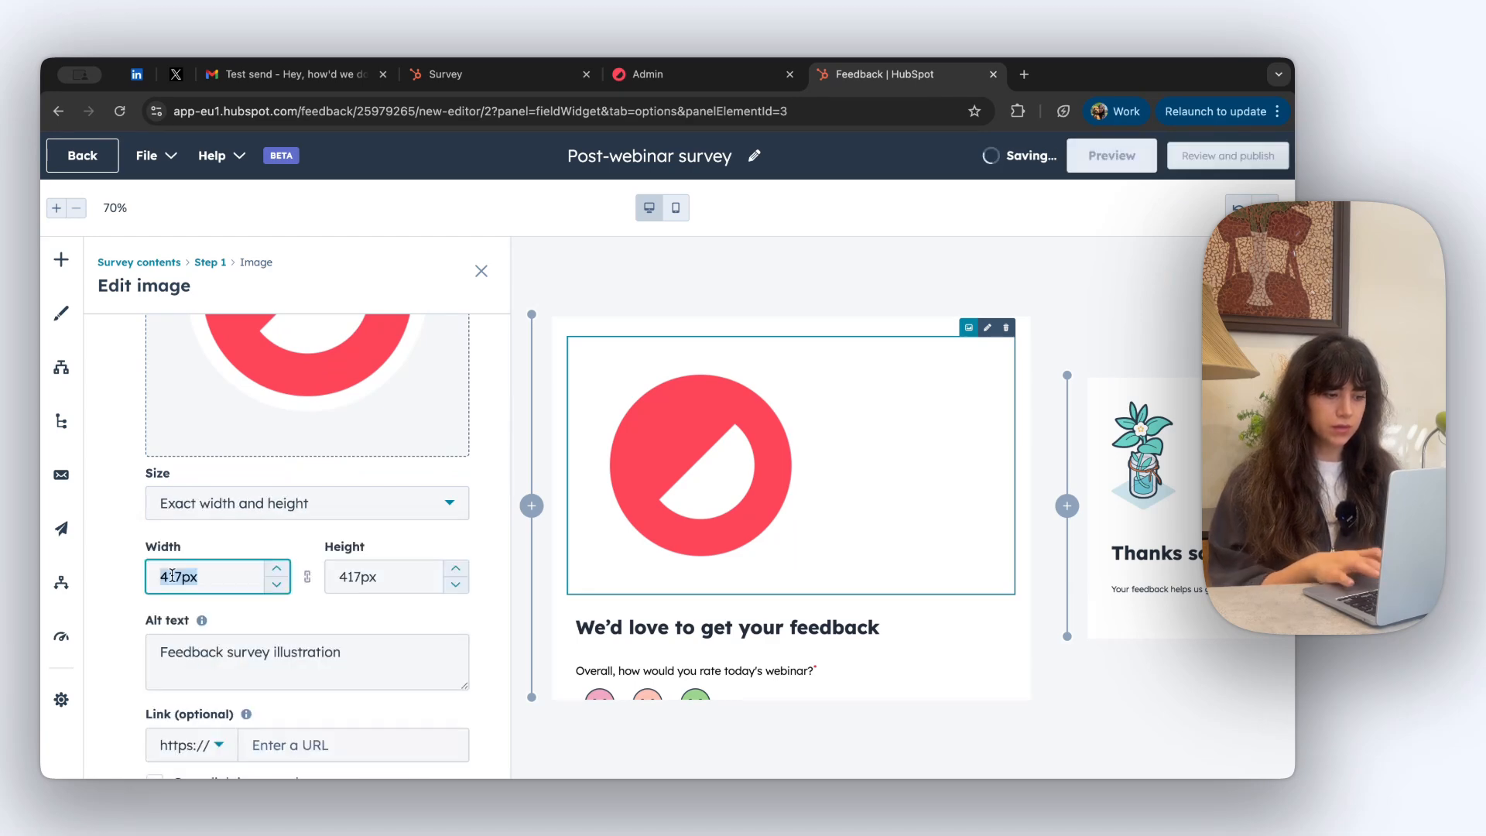
pyautogui.write('100')
pyautogui.press('Tab')
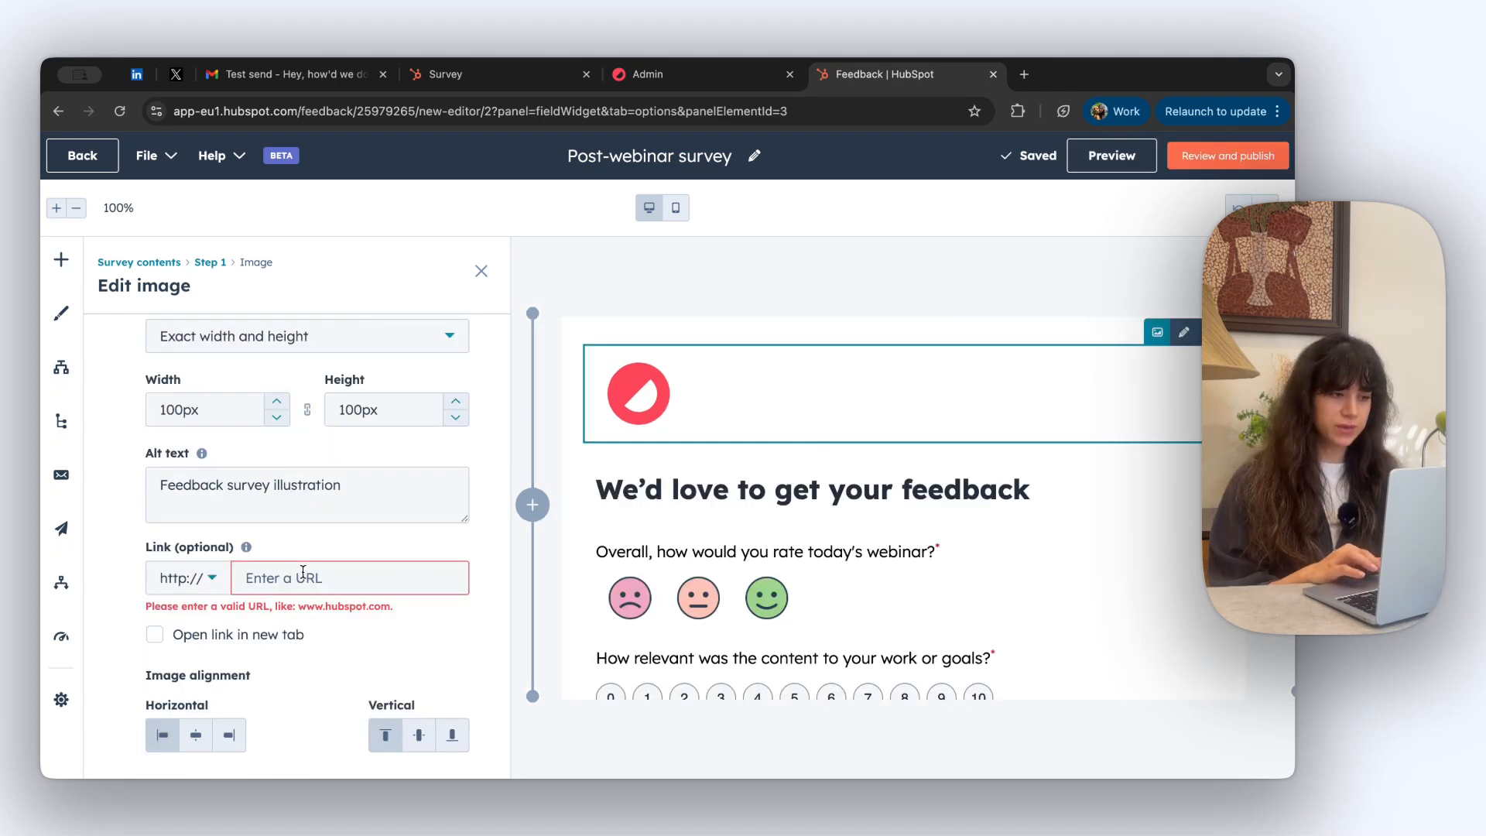
pyautogui.click(285, 576)
pyautogui.write('www')
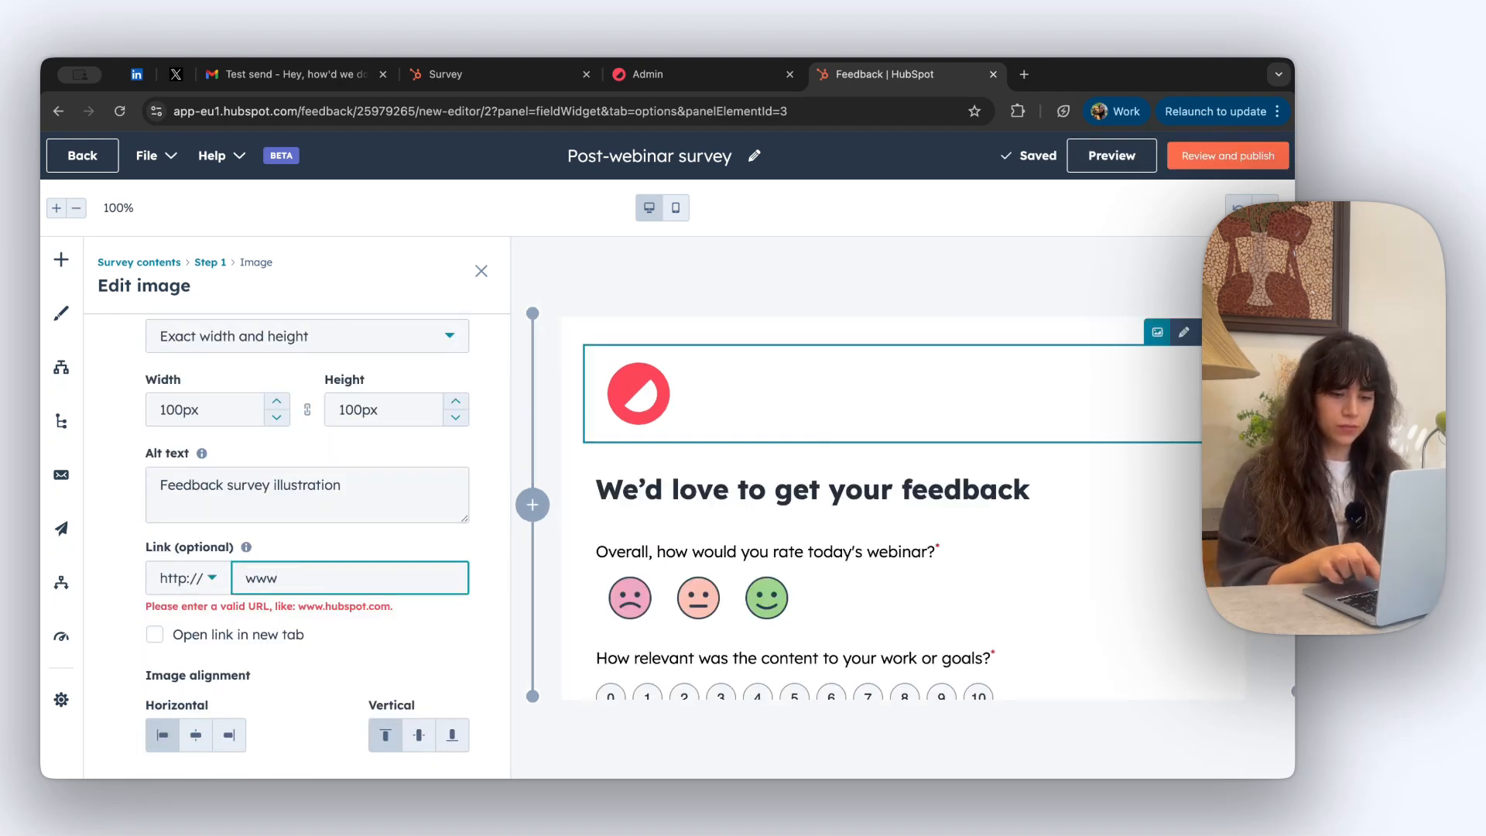
pyautogui.write('.getcontrast')
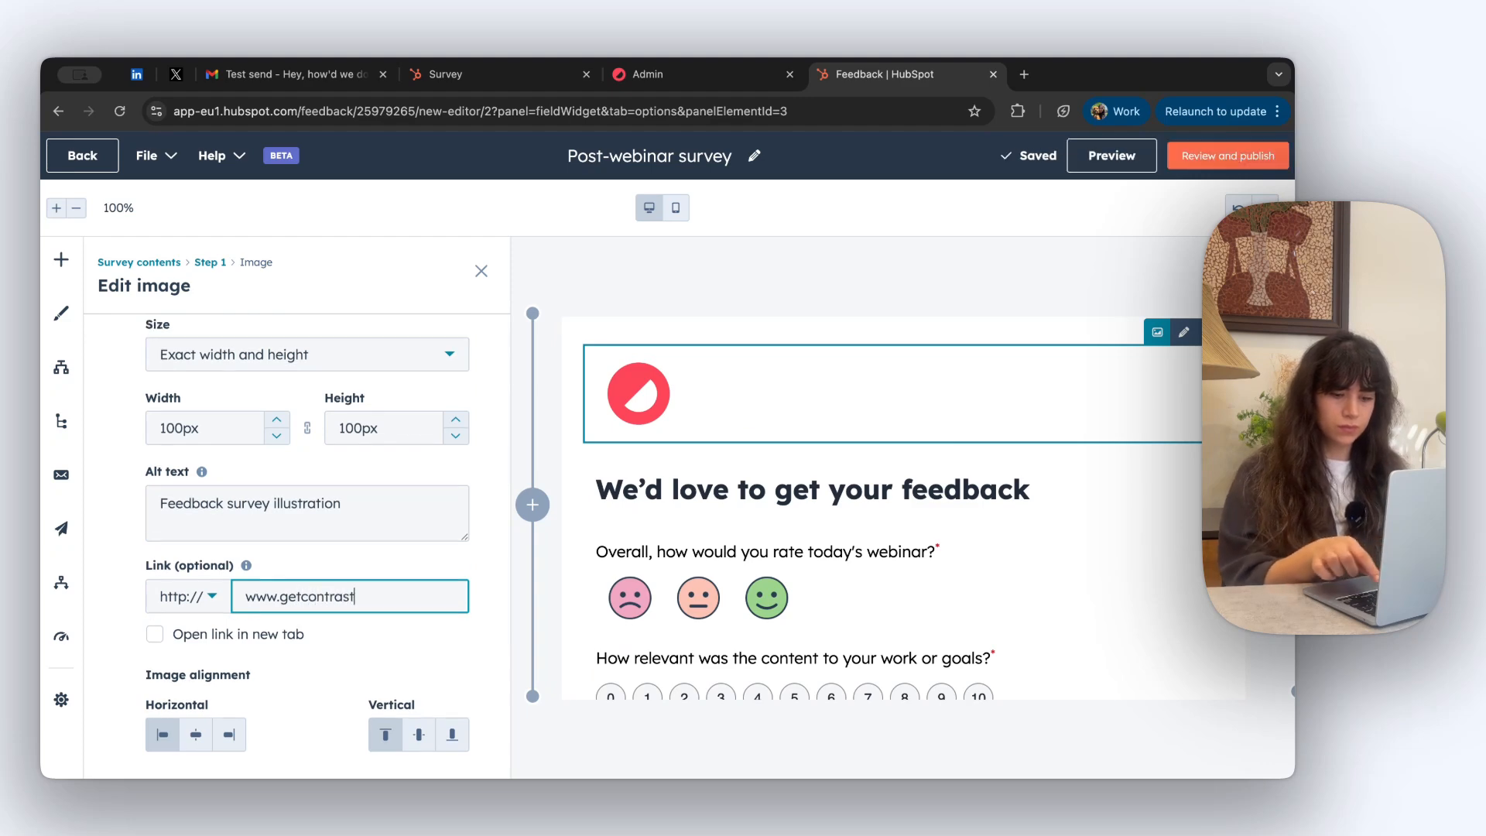
pyautogui.write('.io')
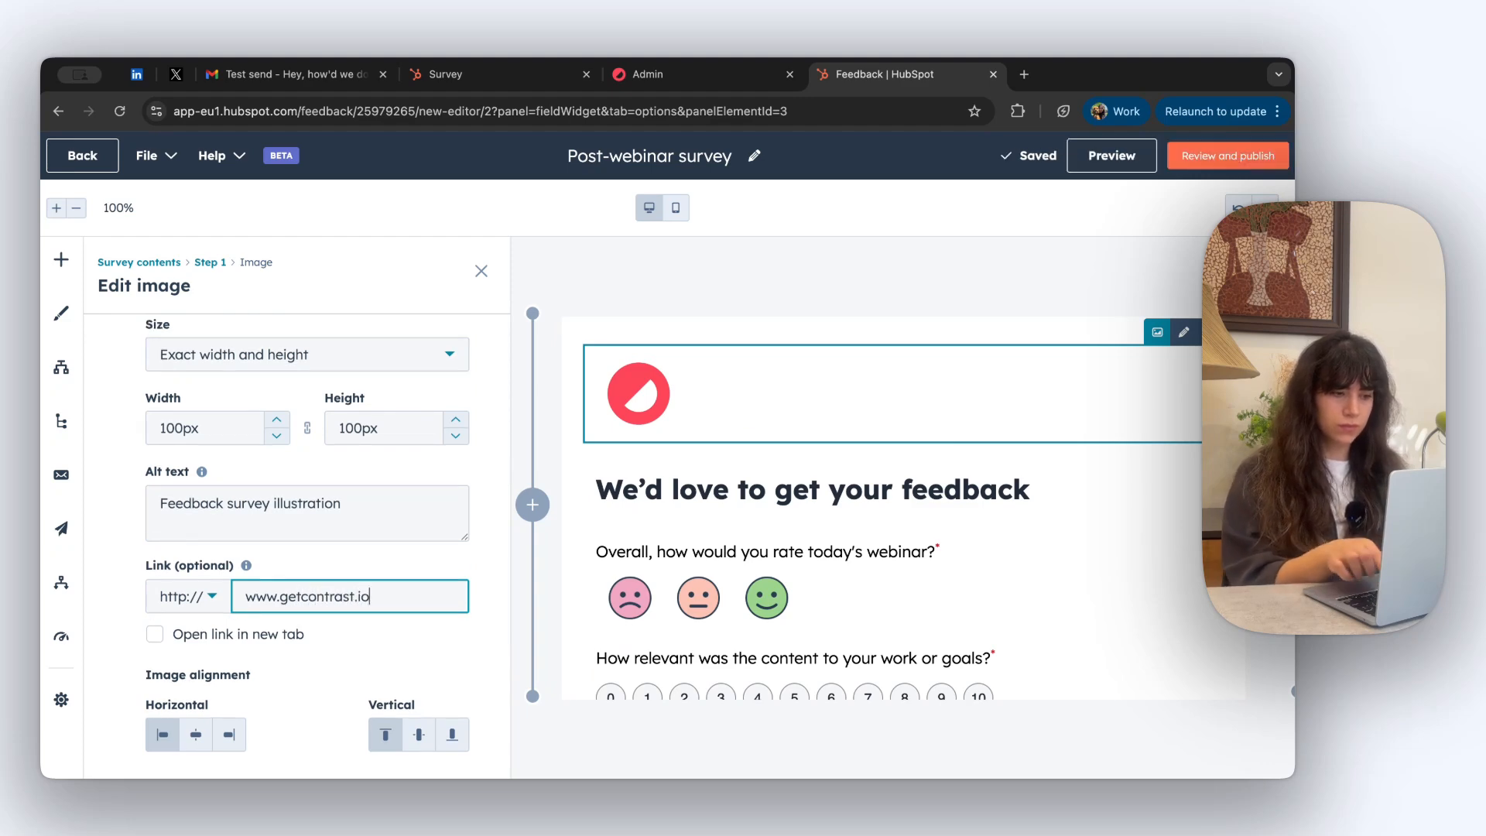
pyautogui.click(383, 562)
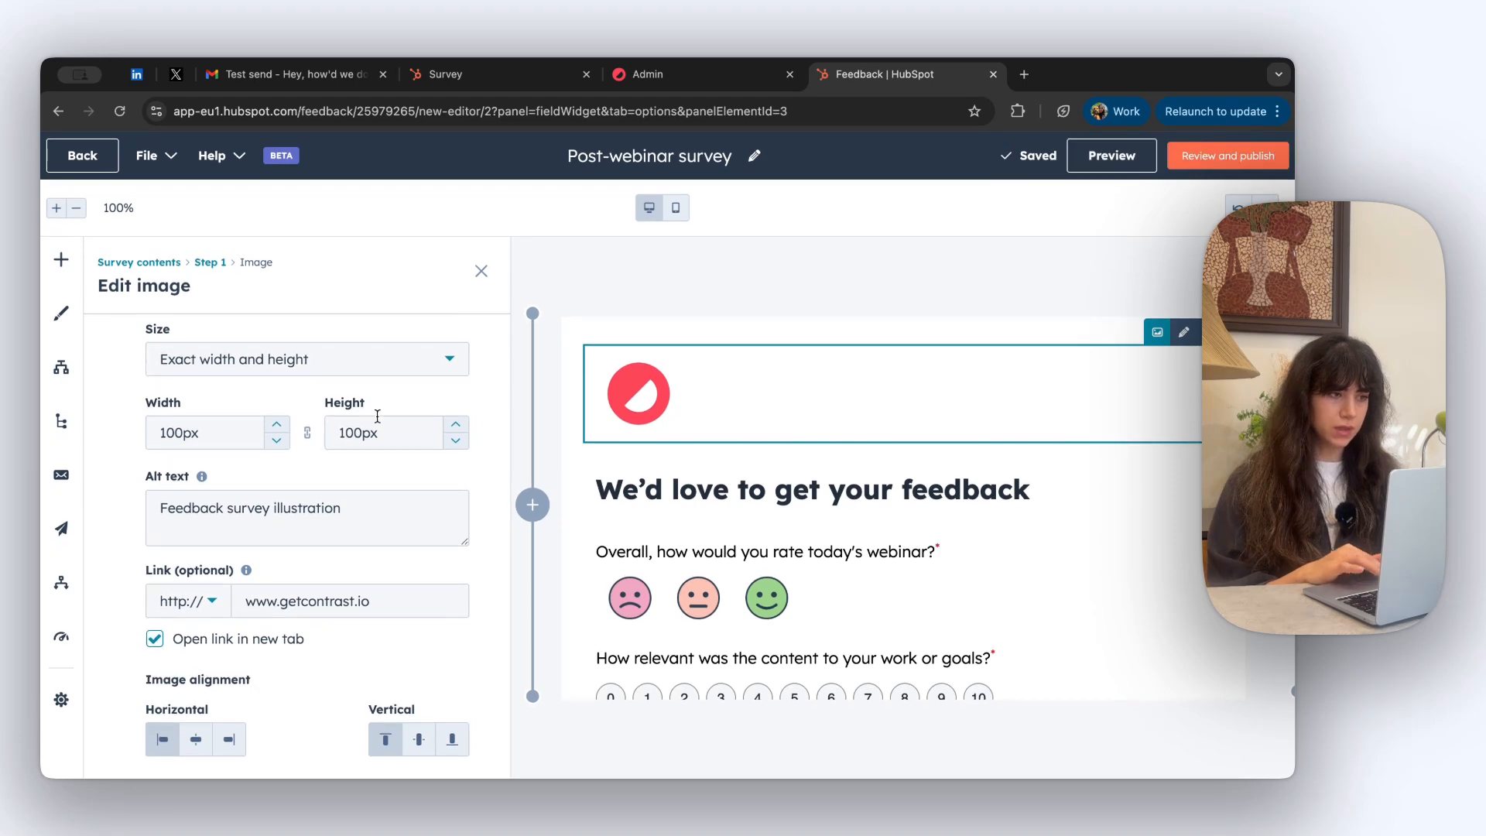
pyautogui.scroll(10, 377, 416)
pyautogui.click(482, 272)
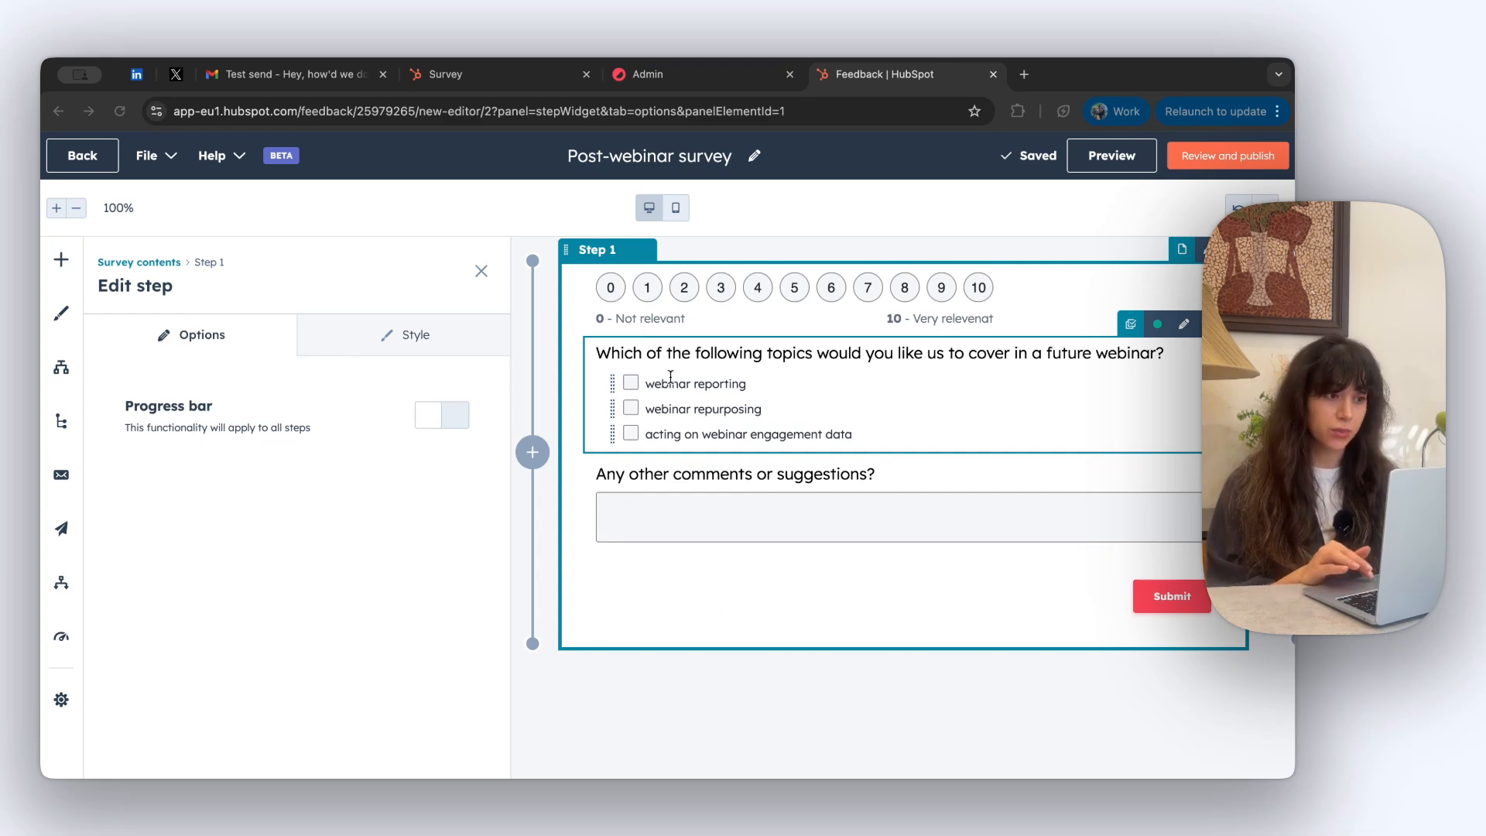
# Step: Replace the flower illustration in the thank-you message with the Contrast logo from the recently updated files
pyautogui.click(482, 272)
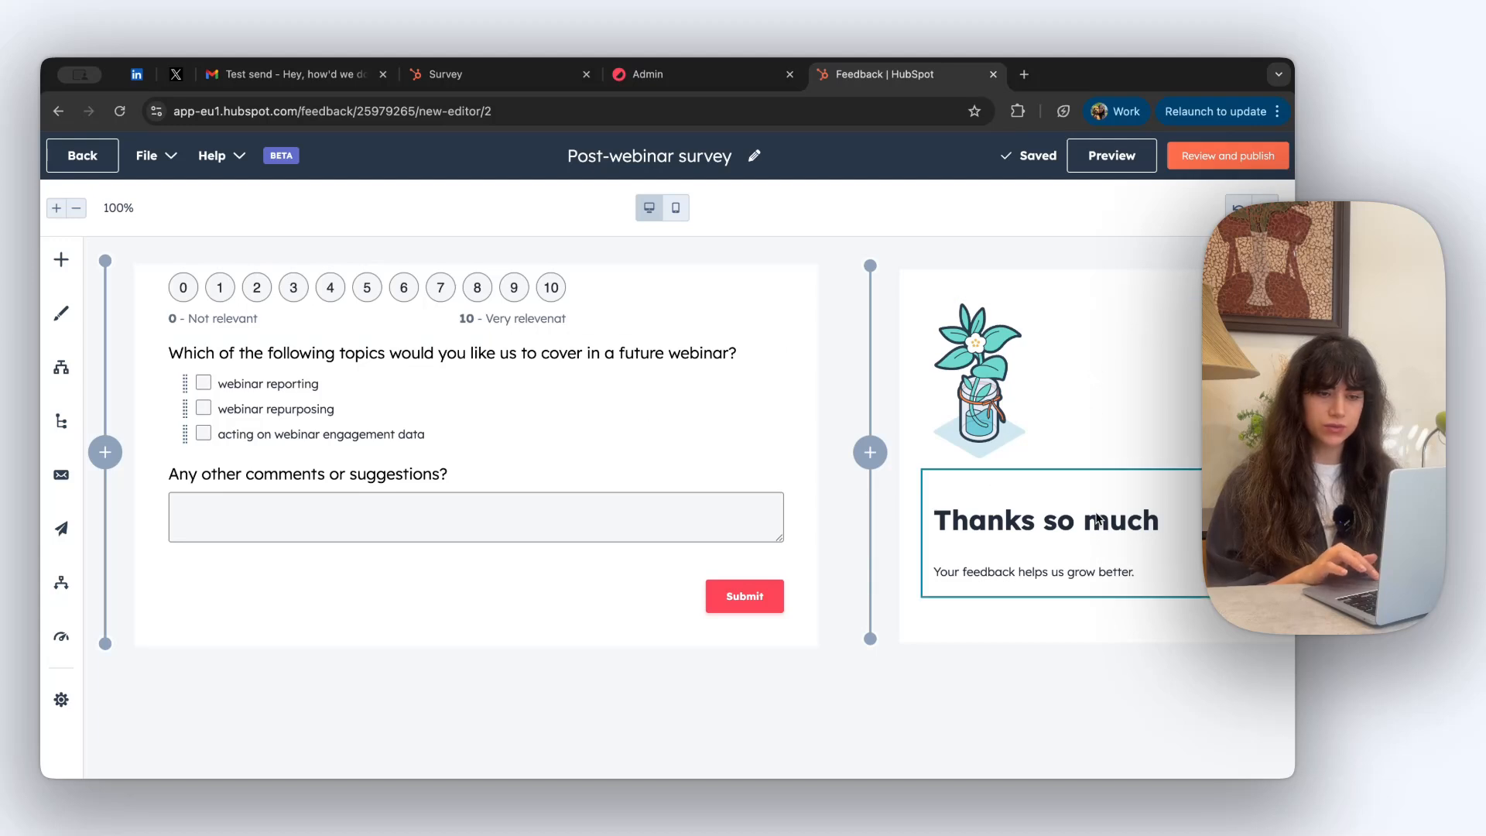
pyautogui.click(1060, 292)
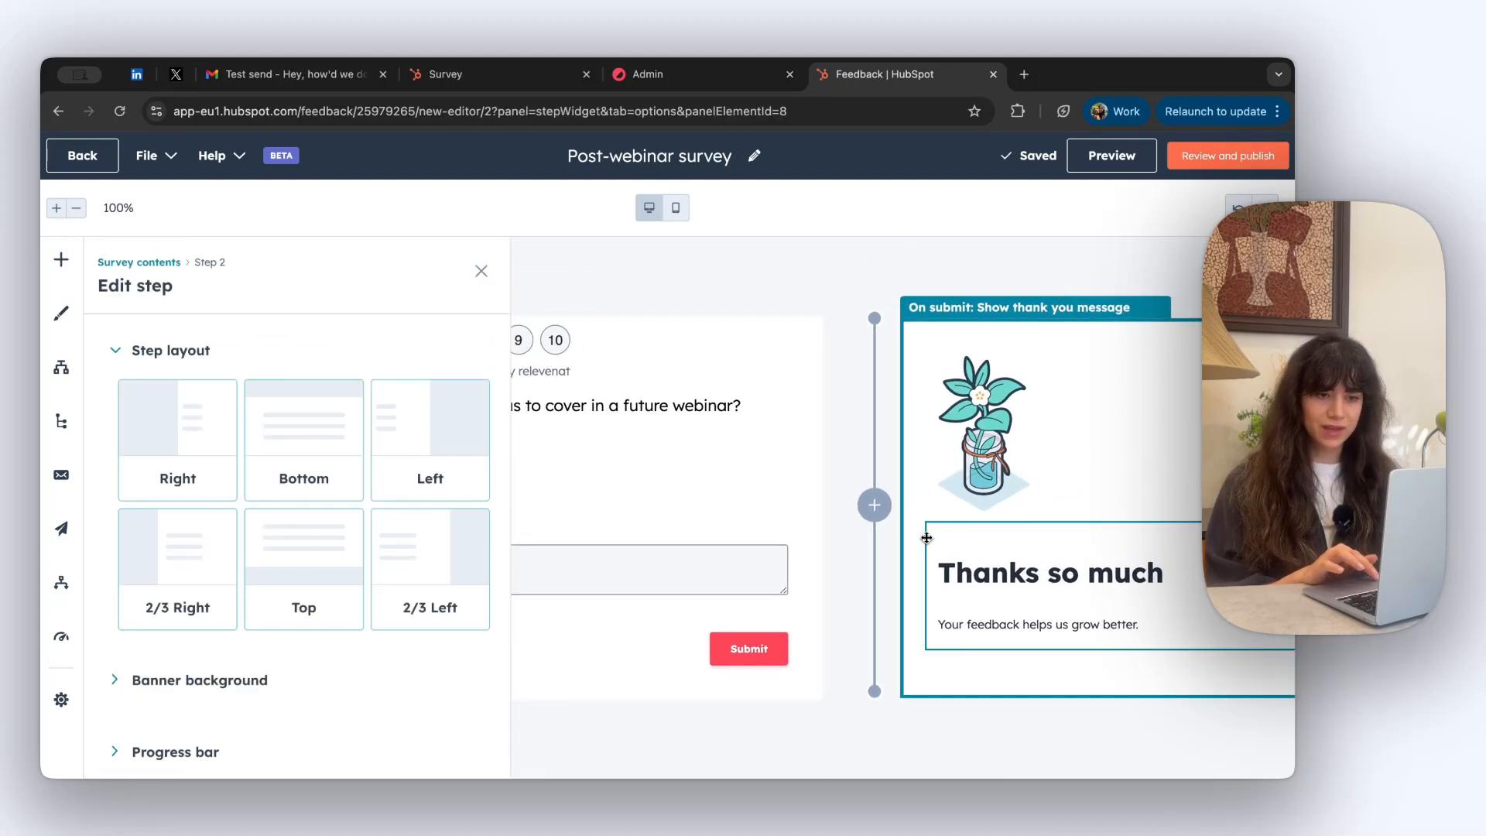
pyautogui.click(987, 410)
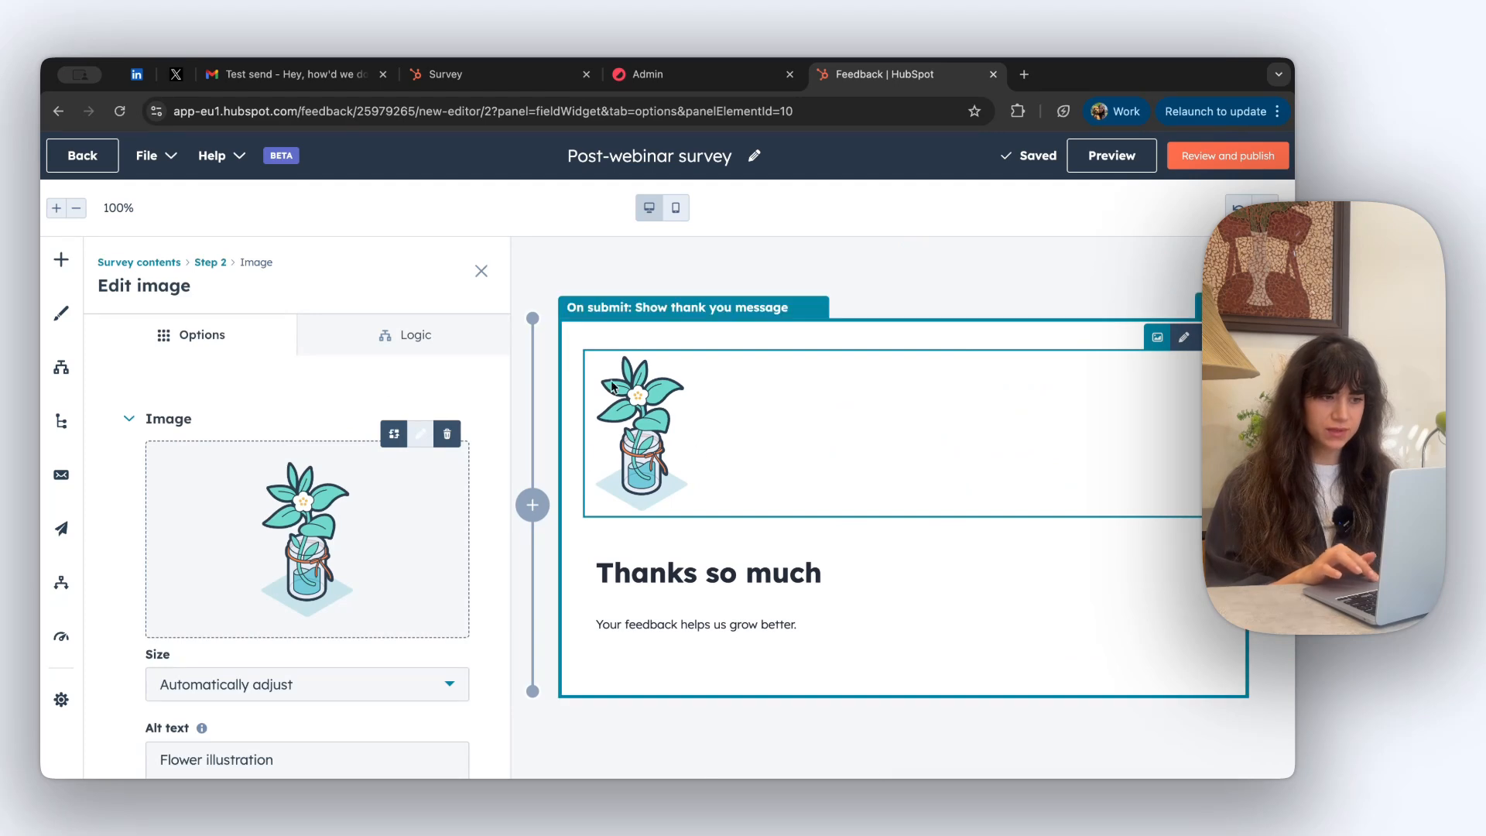
pyautogui.click(397, 442)
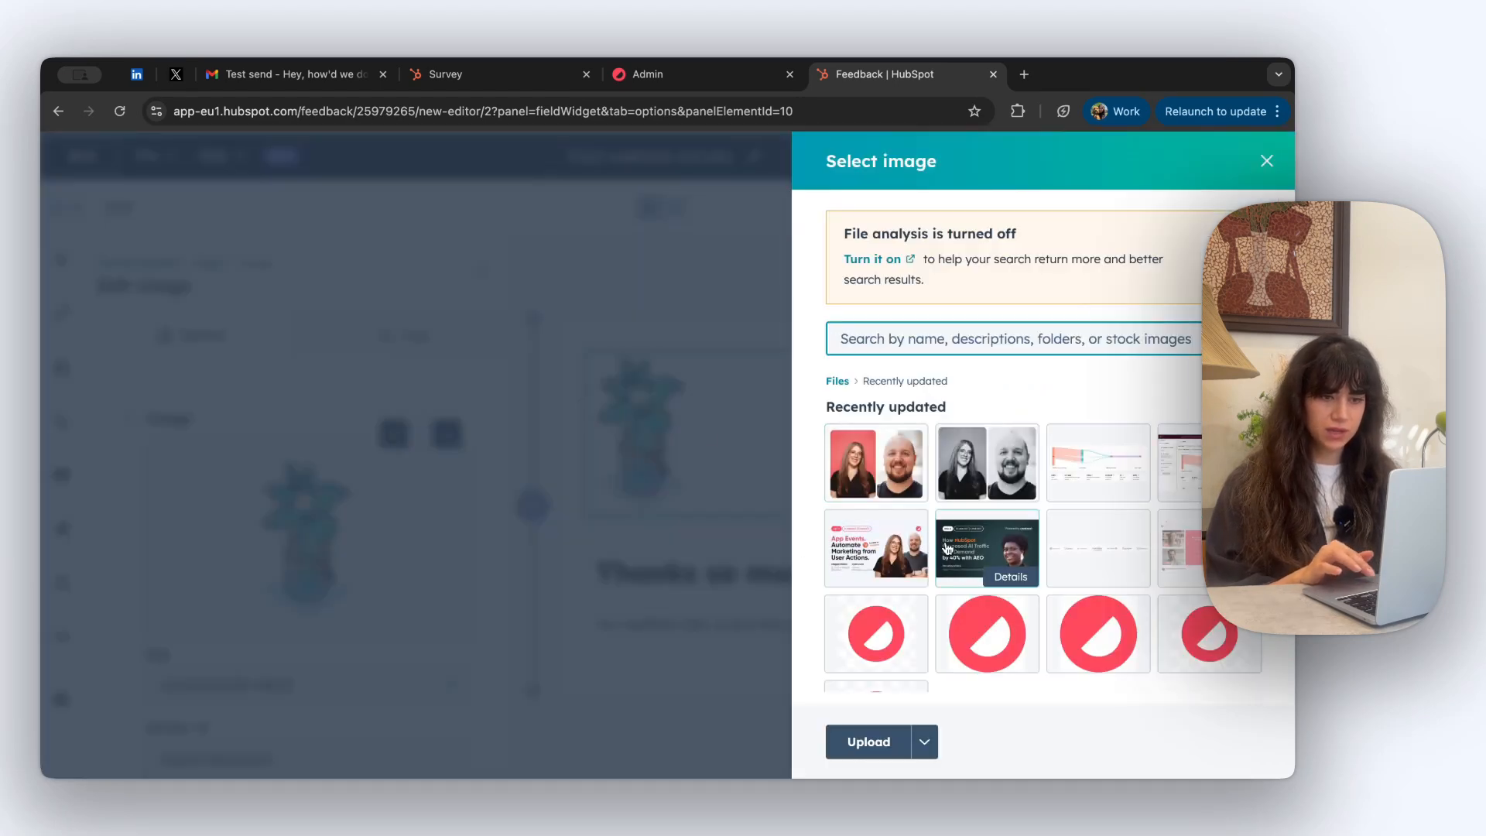
pyautogui.click(872, 629)
# Step: Set the thank-you message's logo to exactly 100 px wide and 100 px high
pyautogui.scroll(-5, 286, 530)
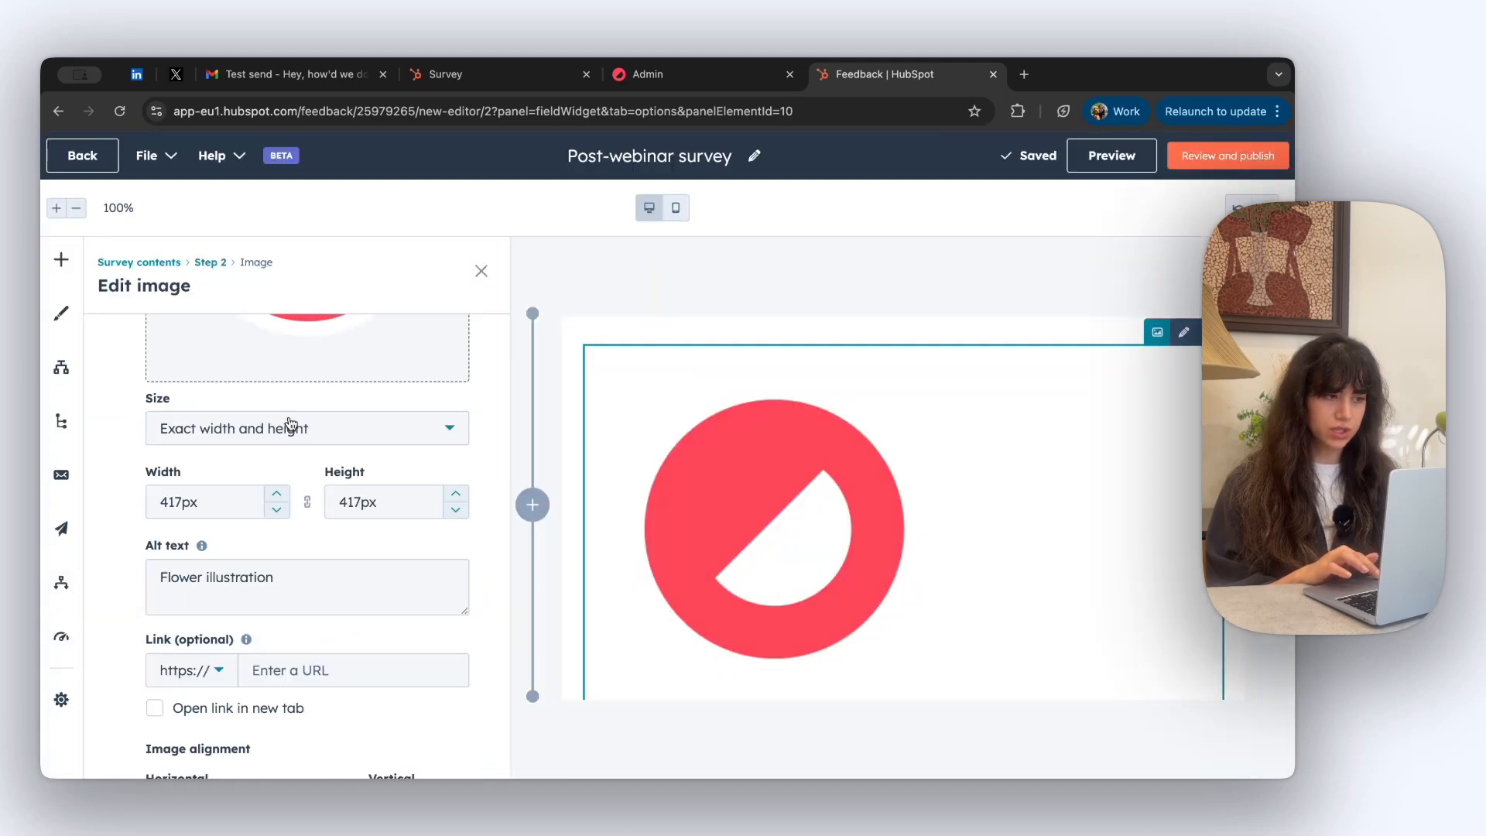
pyautogui.doubleClick(207, 502)
pyautogui.write('100')
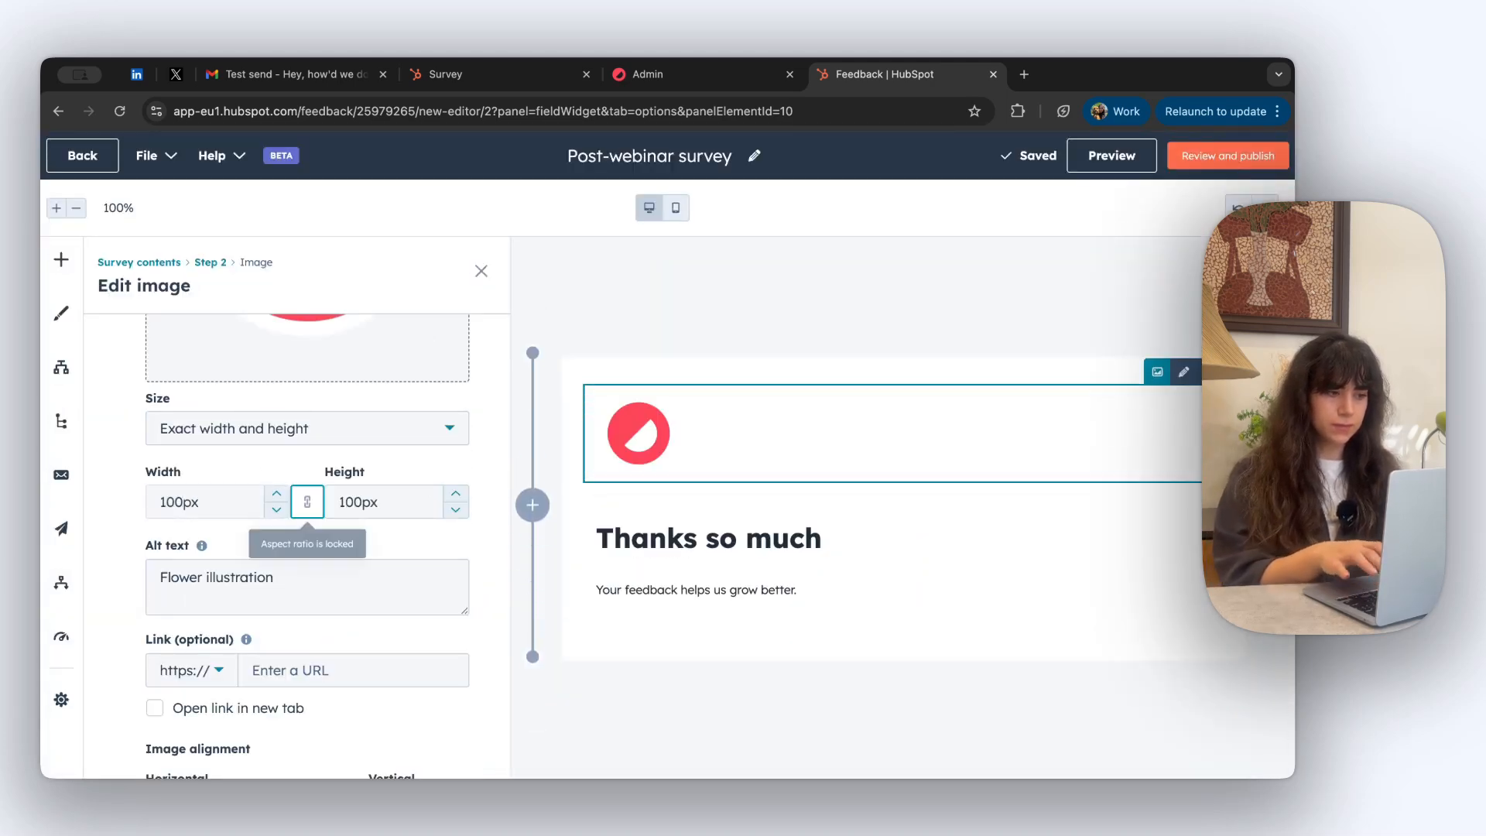
# Step: Rewrite the thank-you text as "Thanks so much for your feedback" and "We read every response and use it to make our sessions better."
pyautogui.click(726, 523)
pyautogui.tripleClick(748, 535)
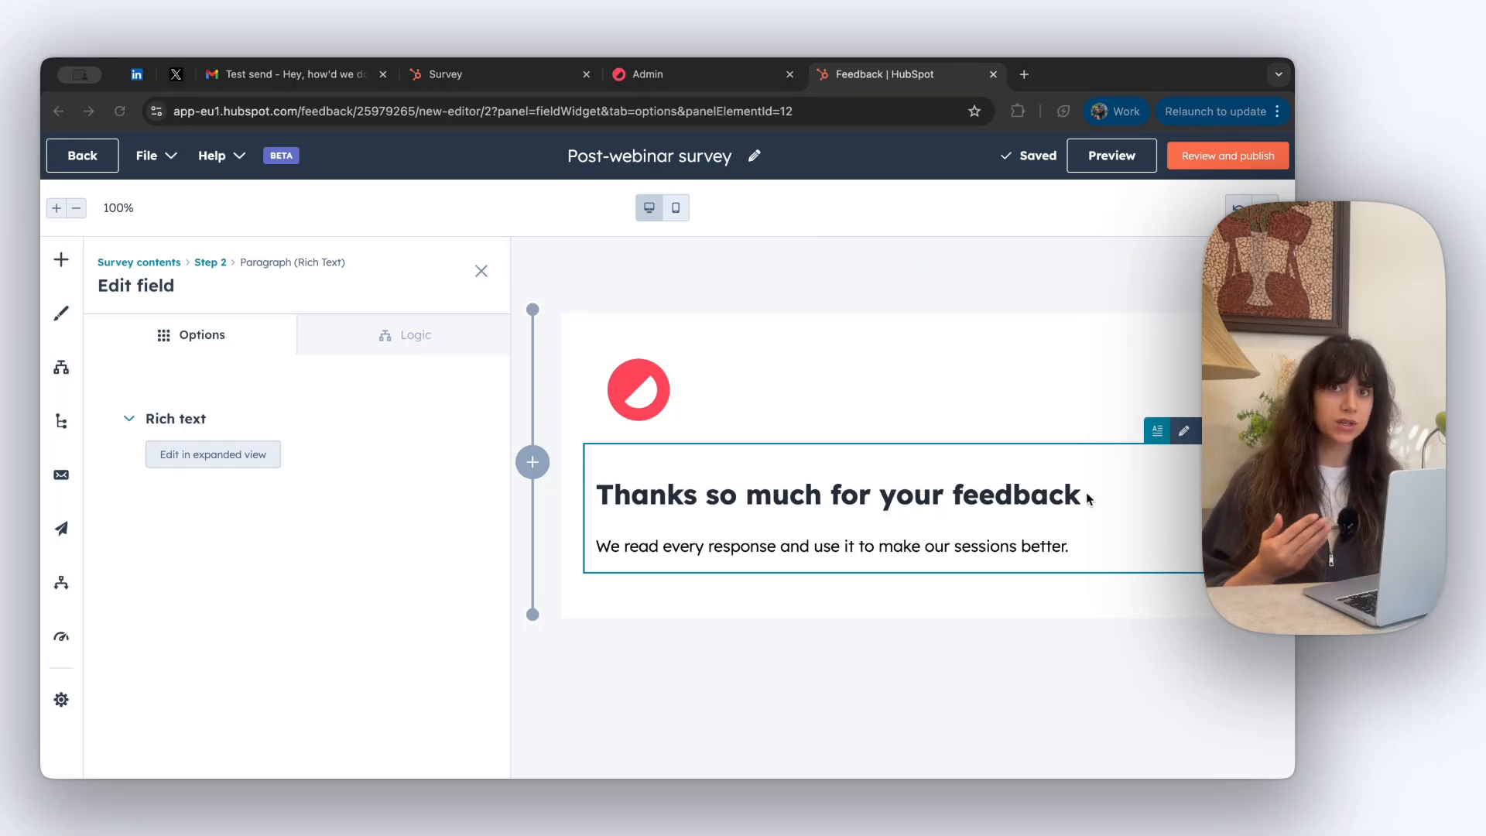
pyautogui.click(403, 491)
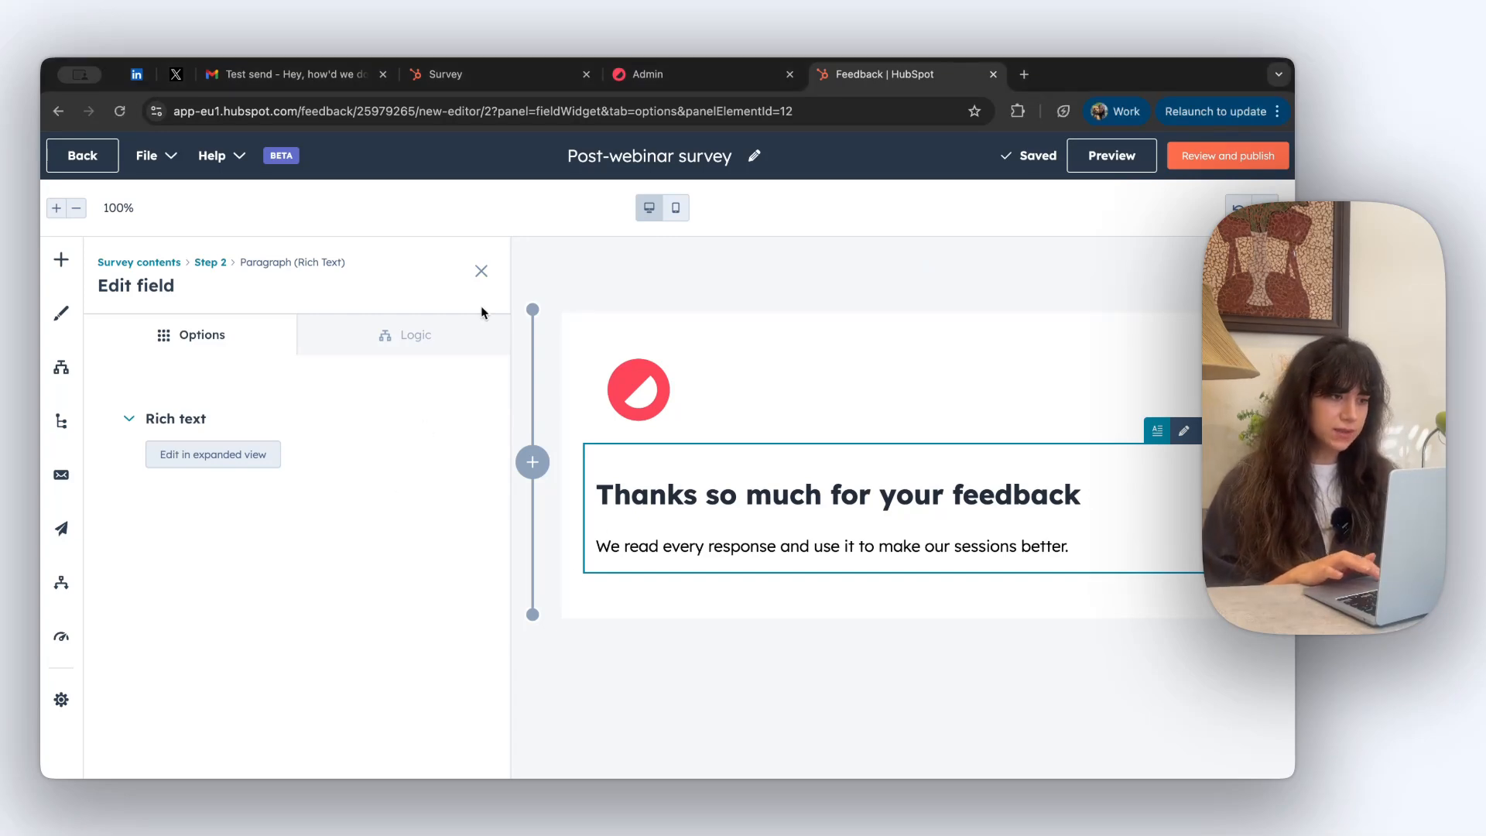
pyautogui.click(483, 269)
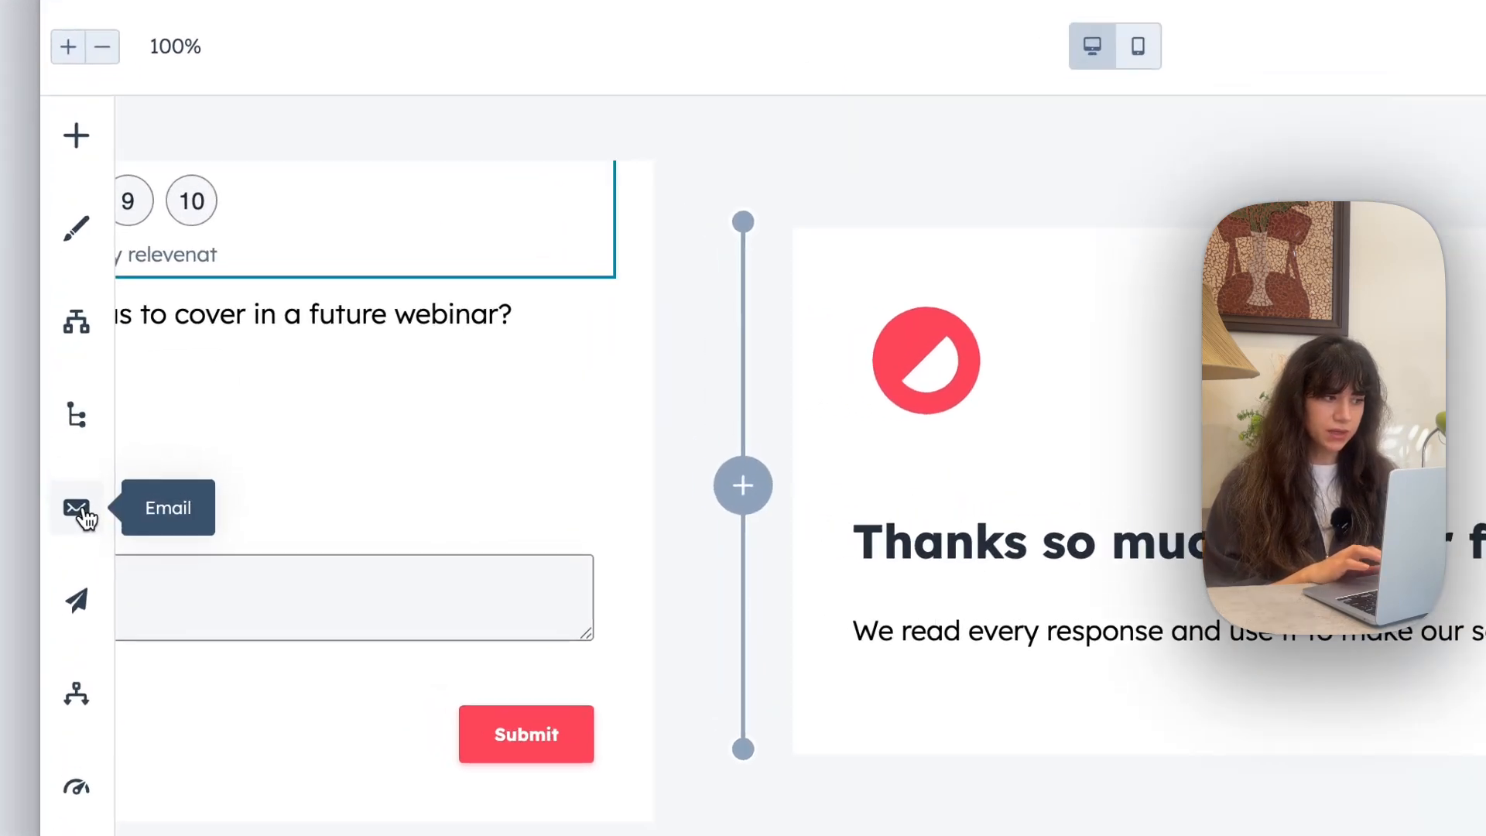
# Step: Replace the survey email's introduction with a thank-you for joining the webinar and a request to complete the short survey
pyautogui.click(61, 475)
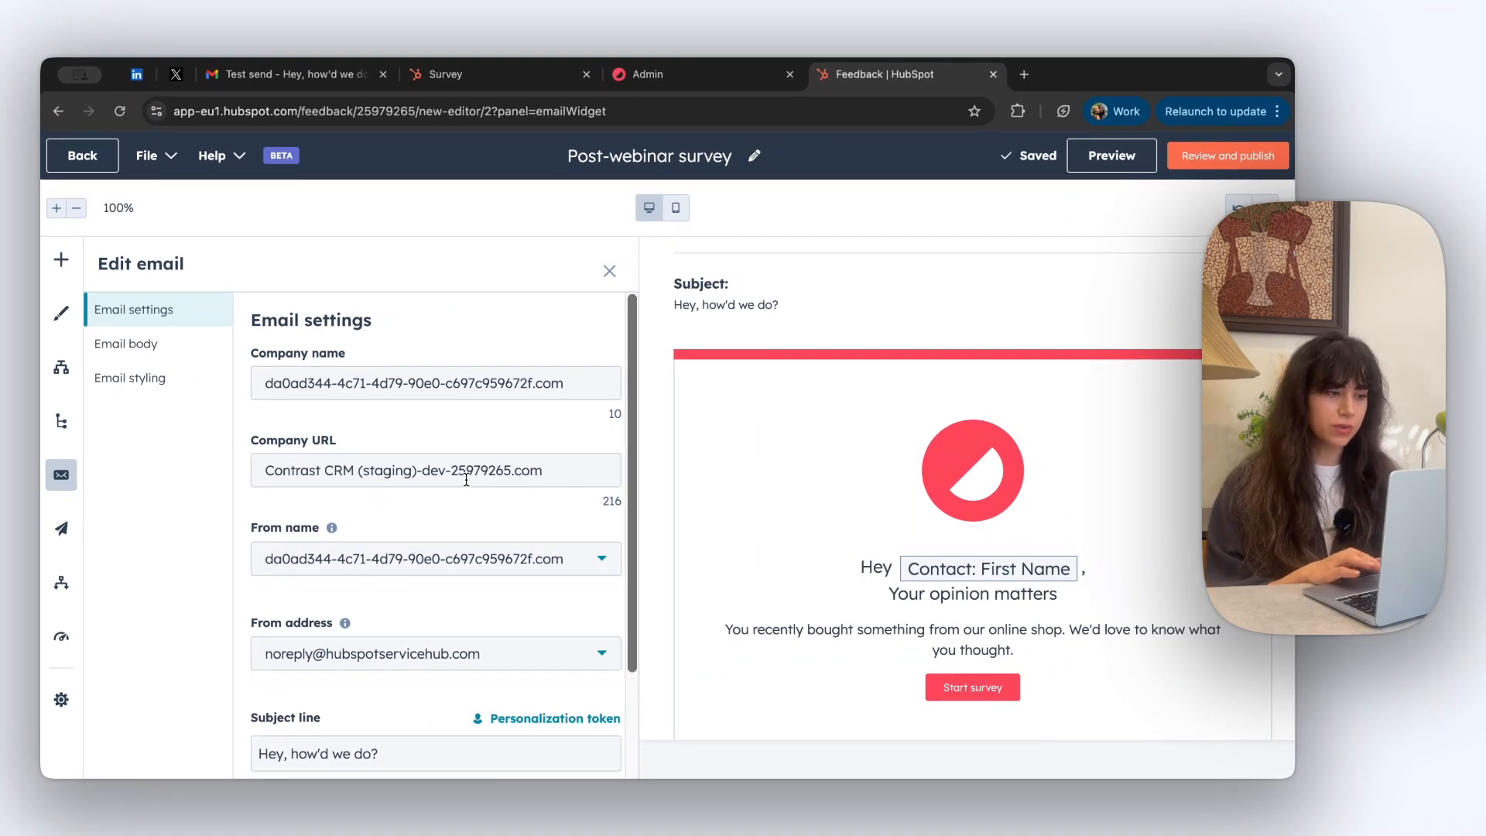
pyautogui.scroll(-2, 466, 483)
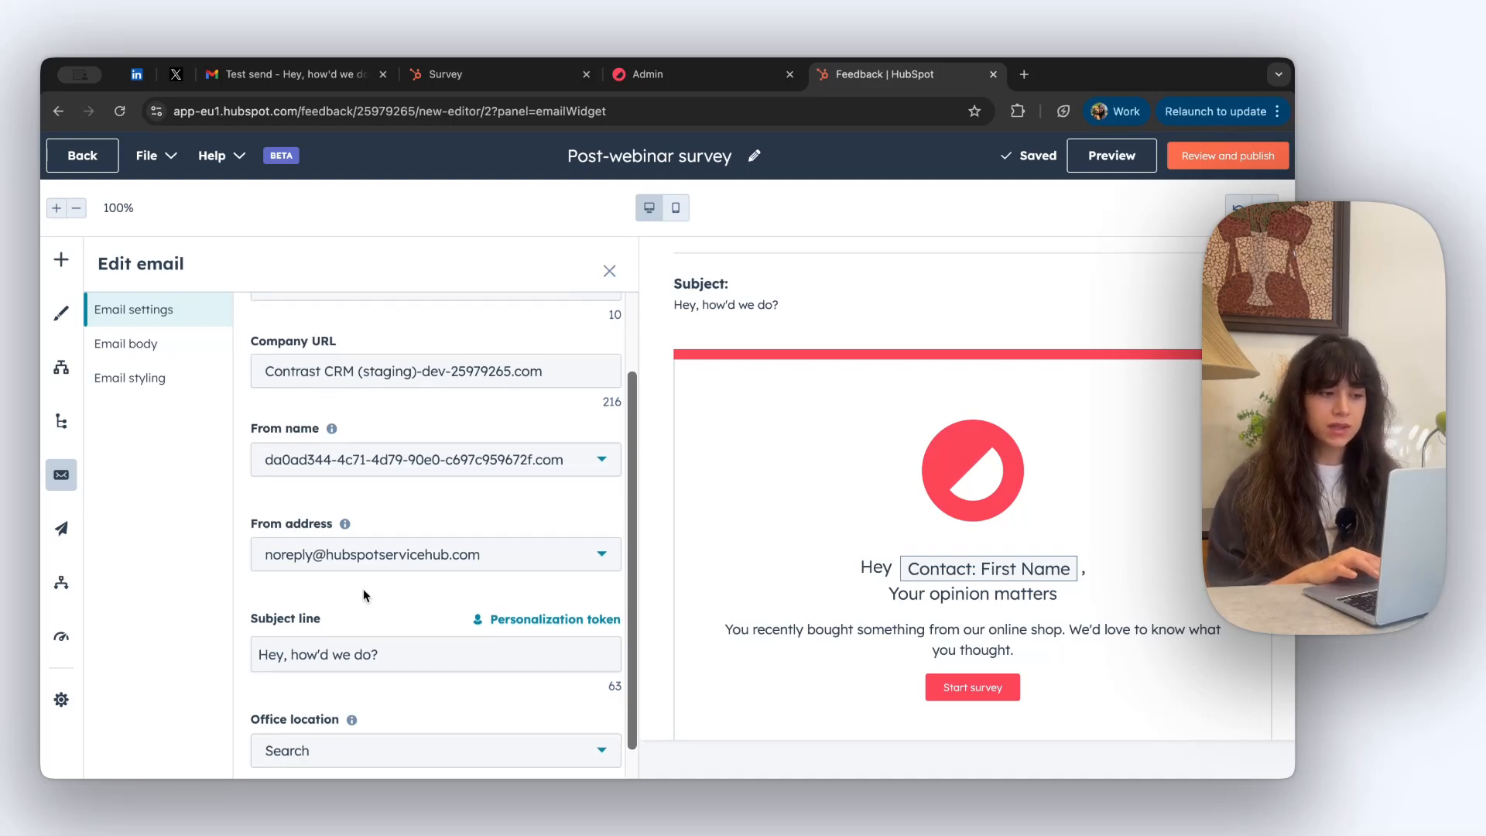
pyautogui.scroll(-1, 362, 600)
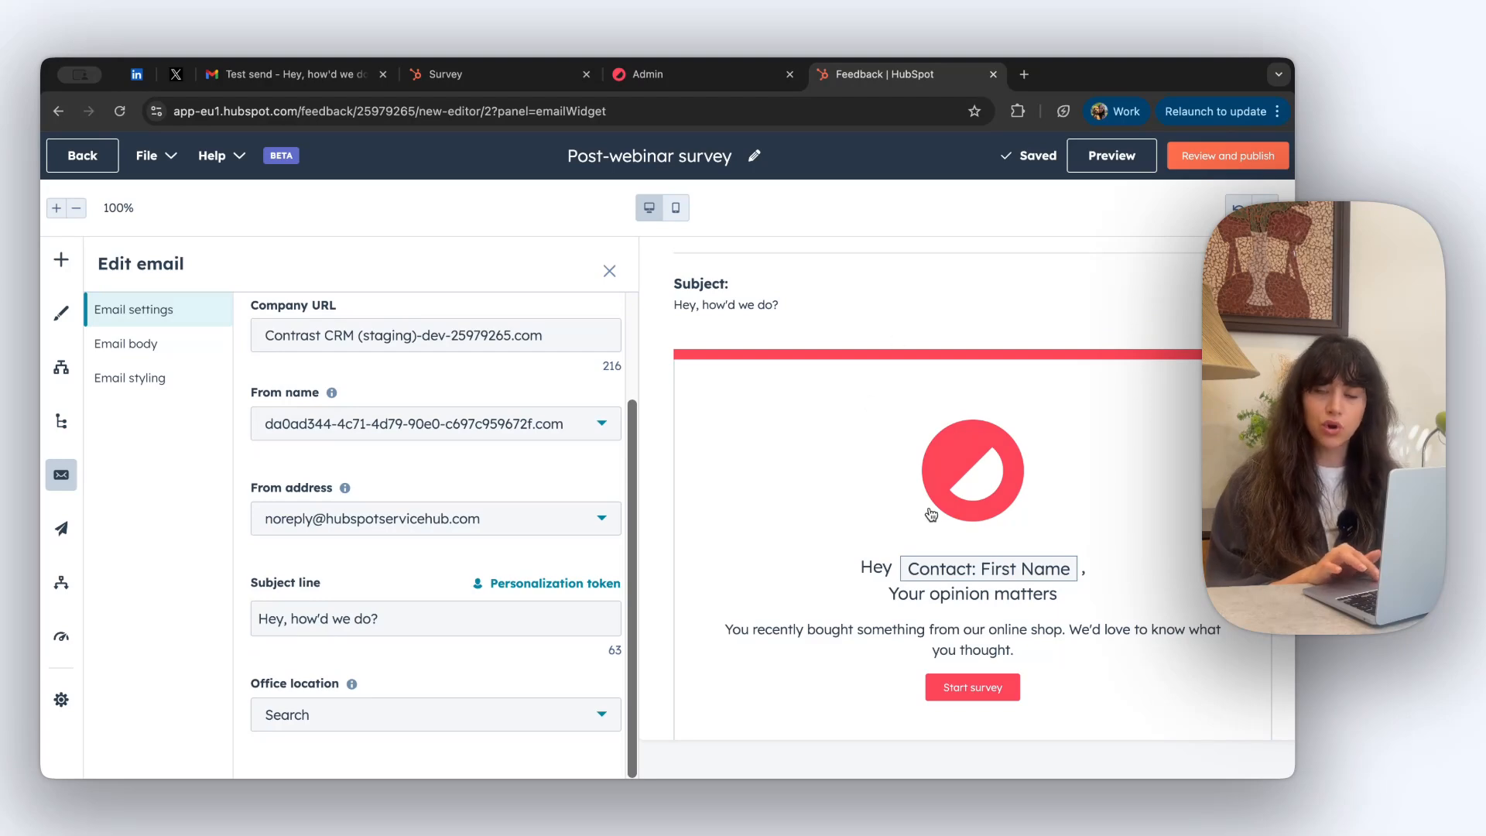
pyautogui.scroll(-3, 932, 516)
pyautogui.click(875, 575)
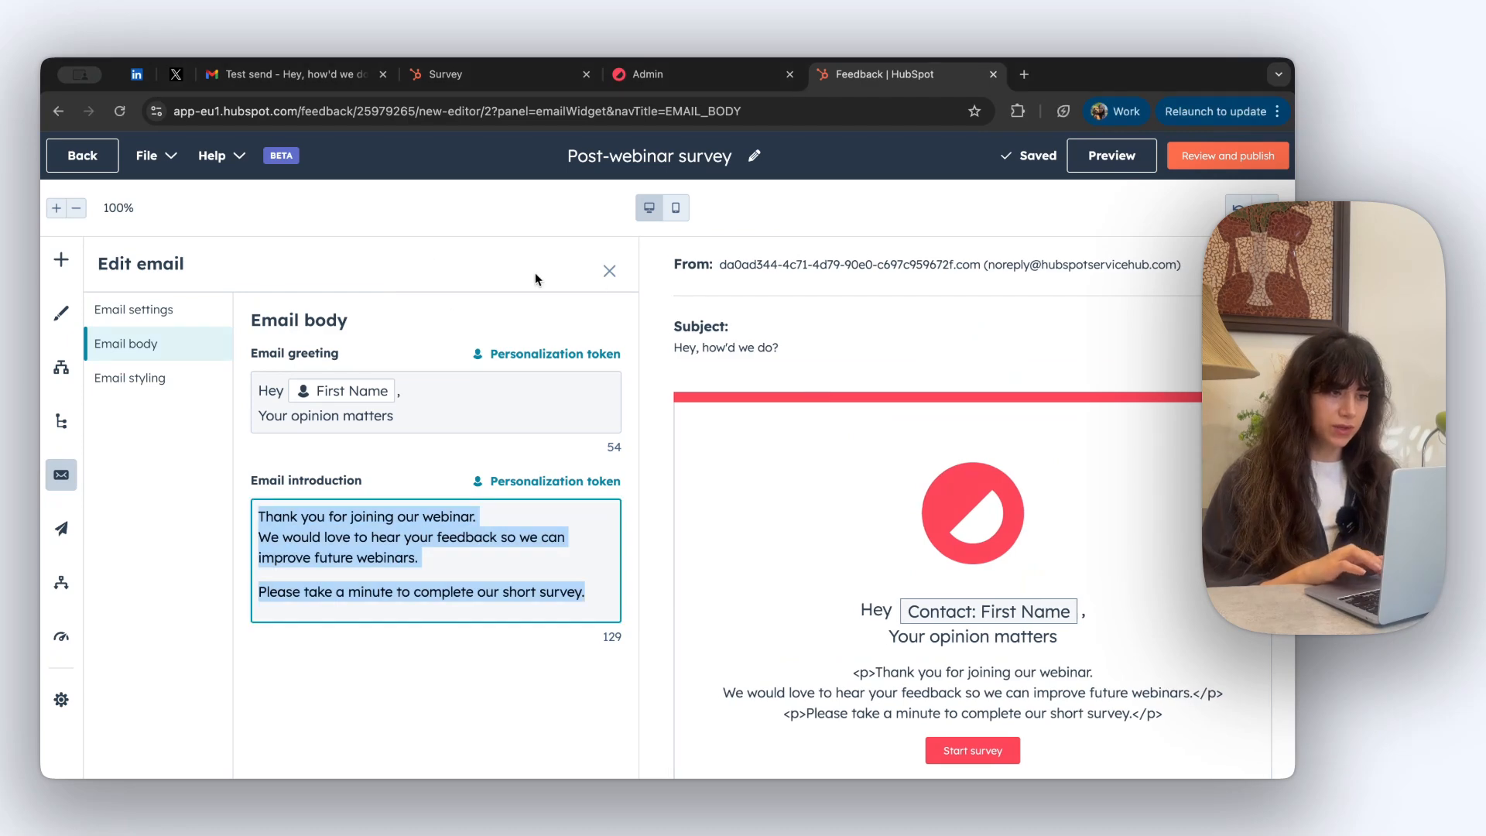
pyautogui.click(610, 272)
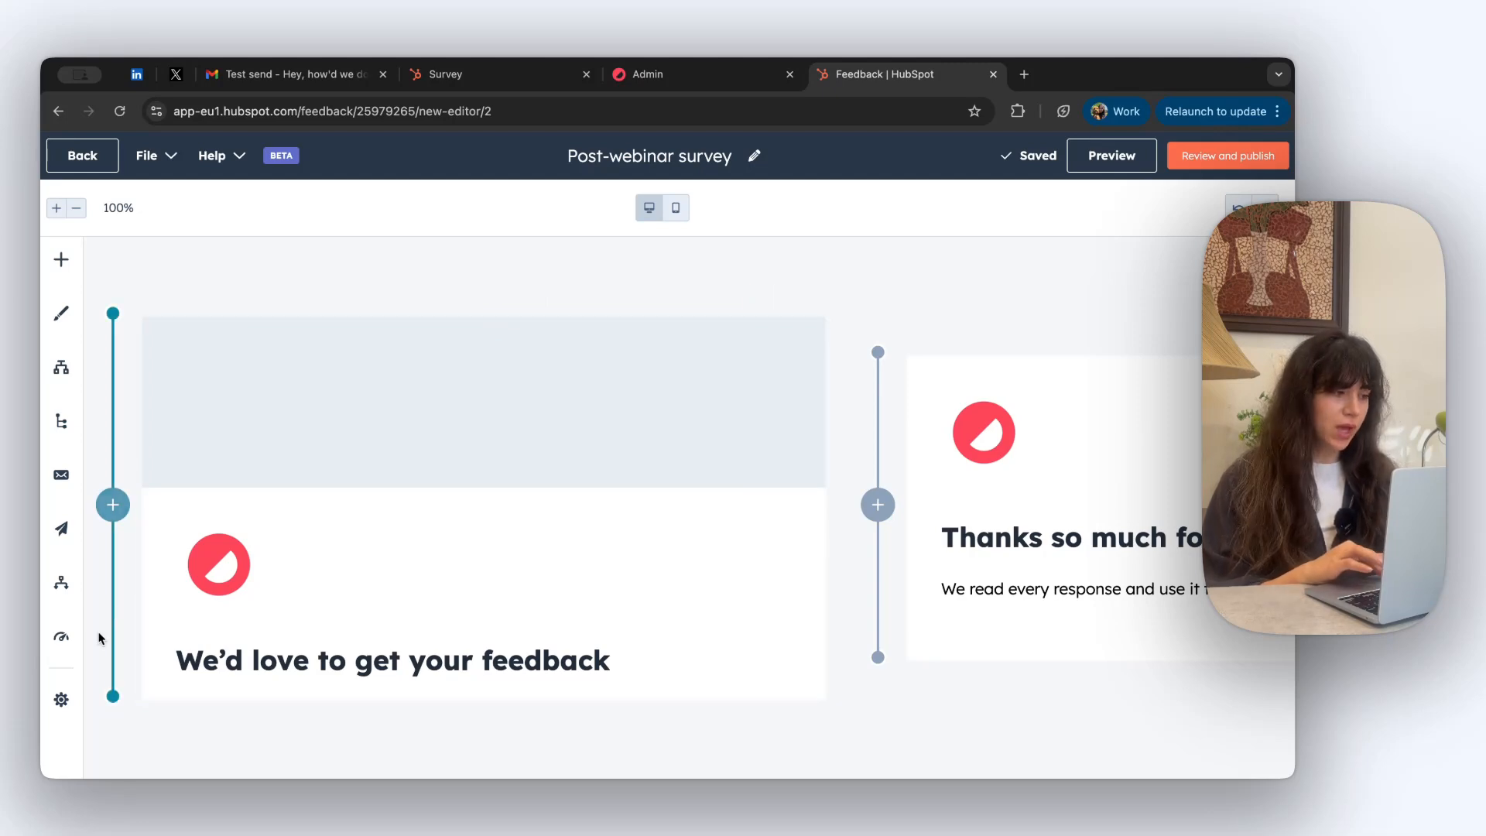
# Step: Check the survey's general settings, response notifications and style defaults, and publish the survey
pyautogui.click(60, 700)
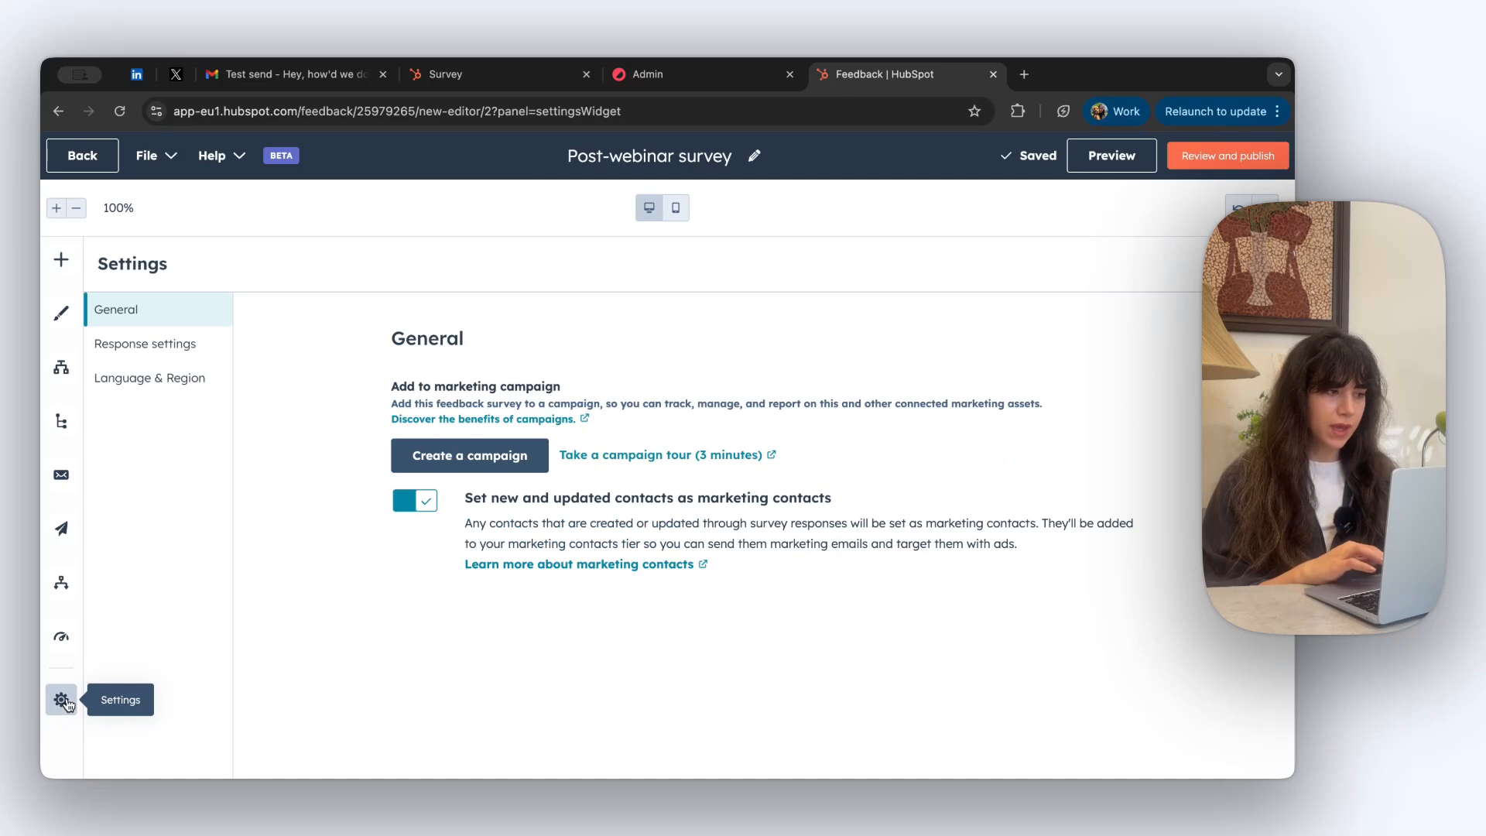
pyautogui.click(181, 357)
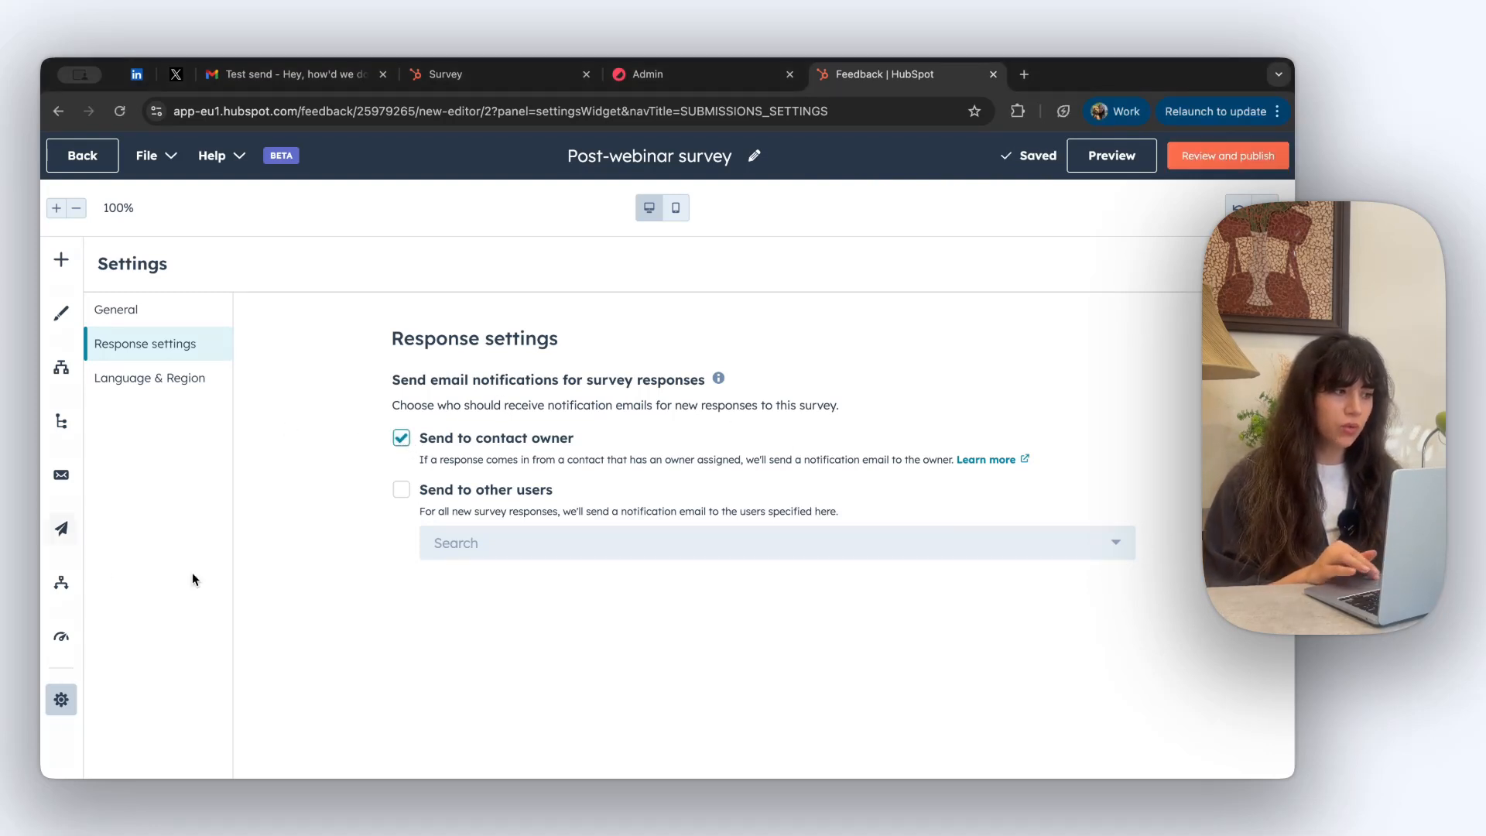
pyautogui.click(61, 314)
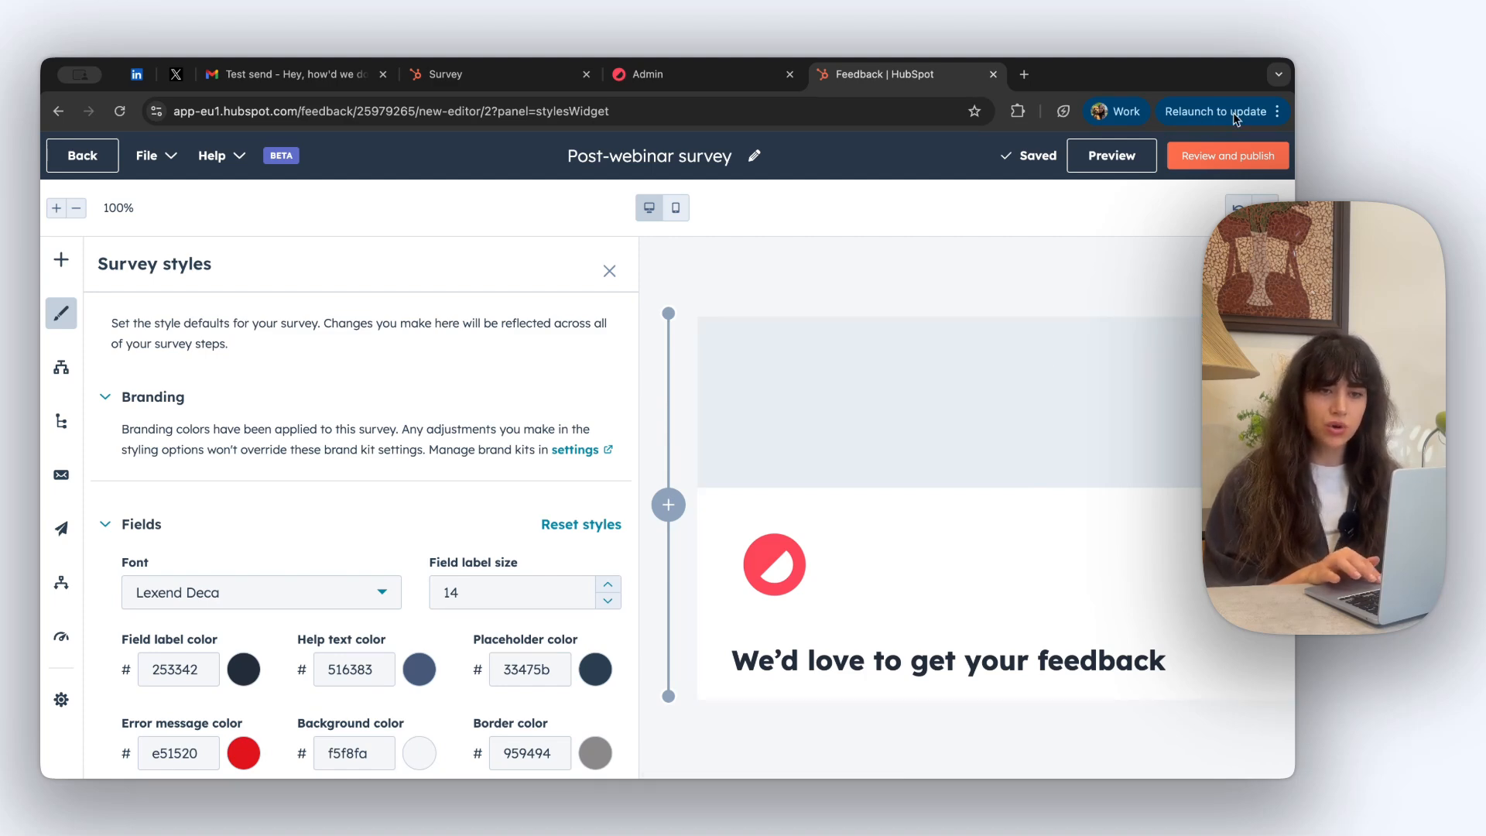
pyautogui.click(1212, 163)
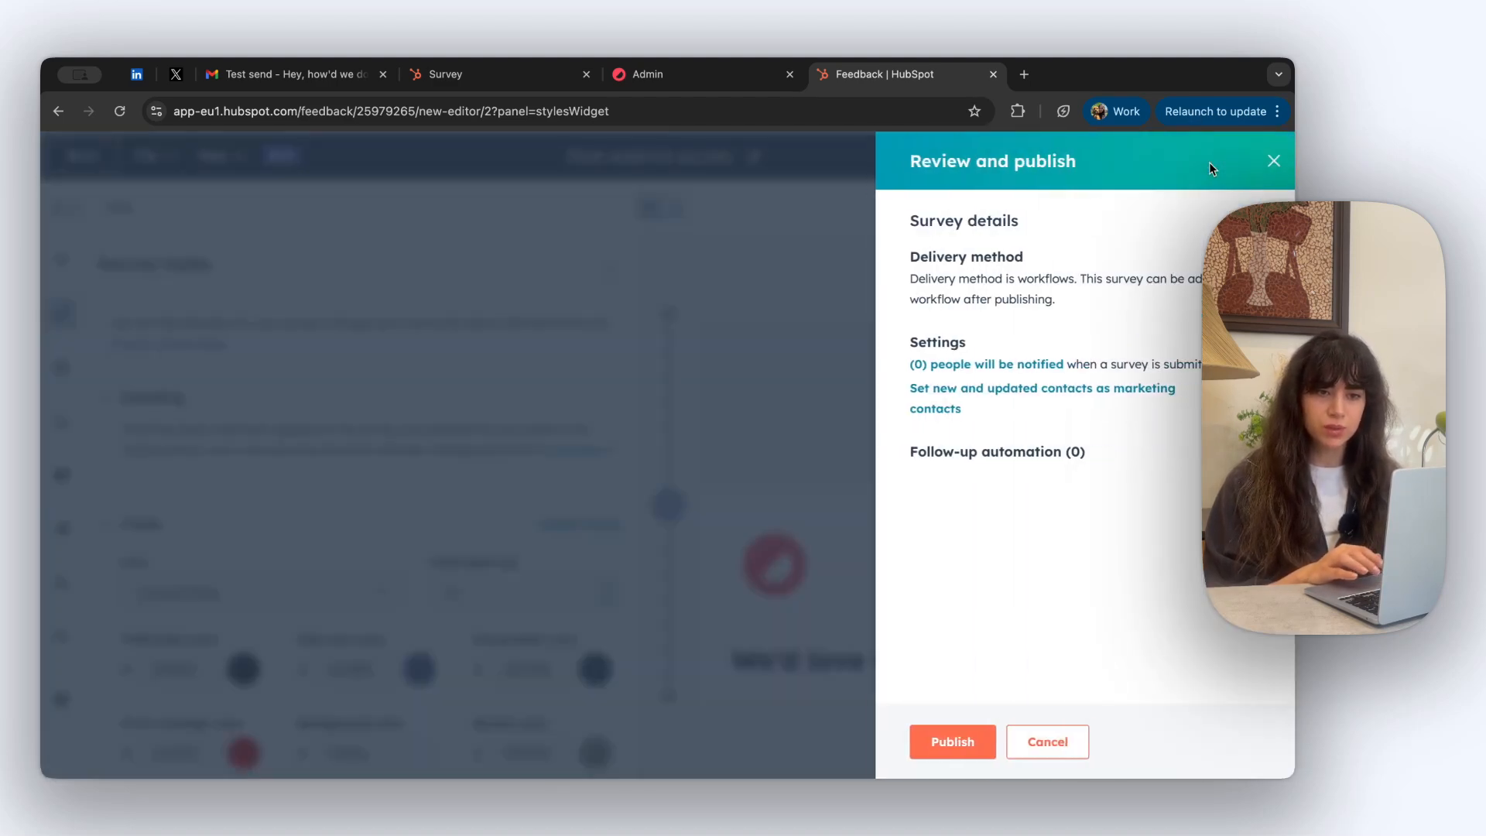
pyautogui.click(943, 743)
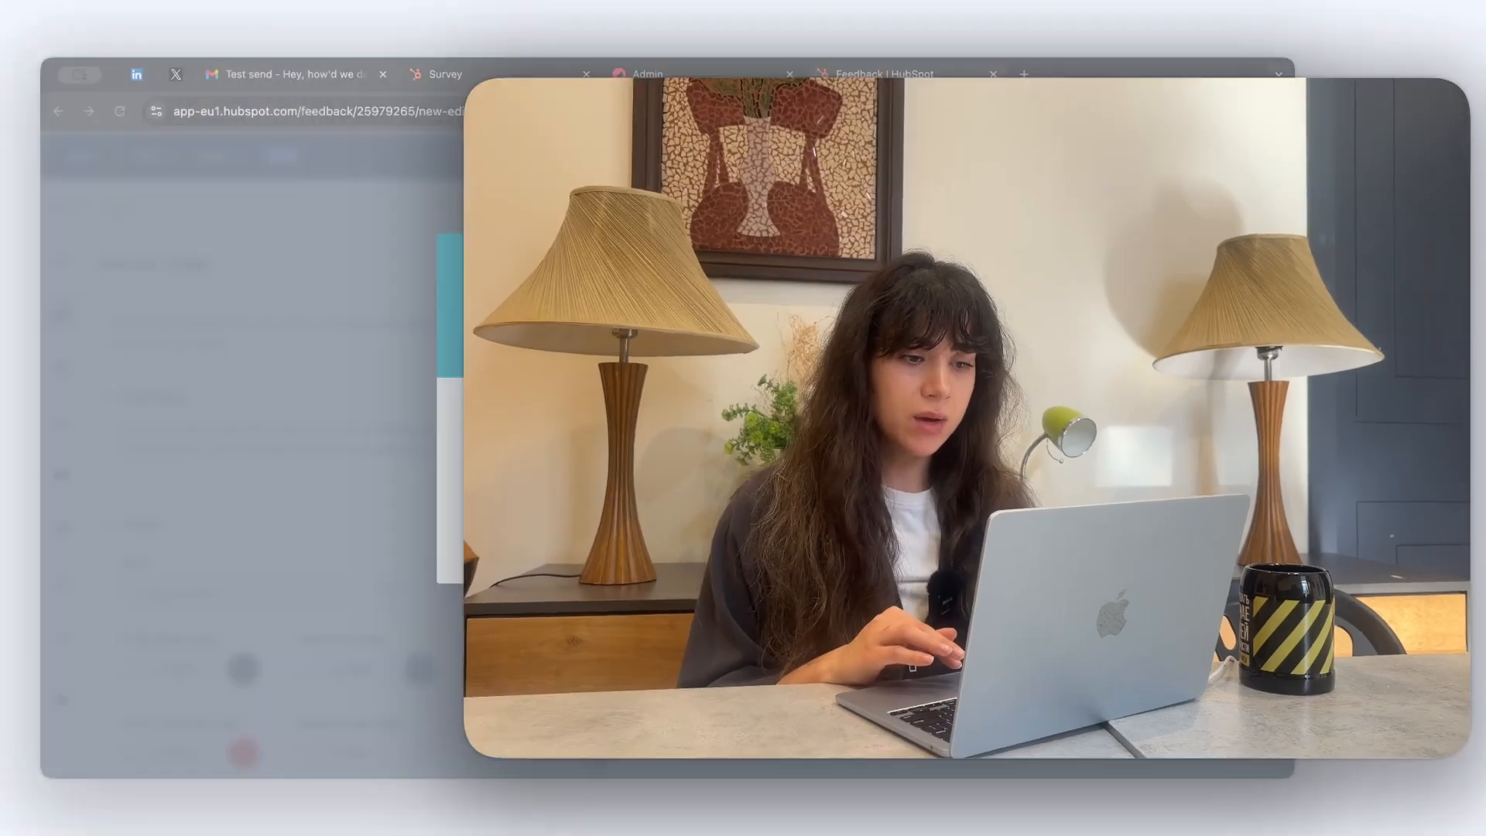
# Step: Switch to the Contrast admin and create a HubSpot list of only the live viewers from the AI Search webinar's registrations
pyautogui.click(674, 75)
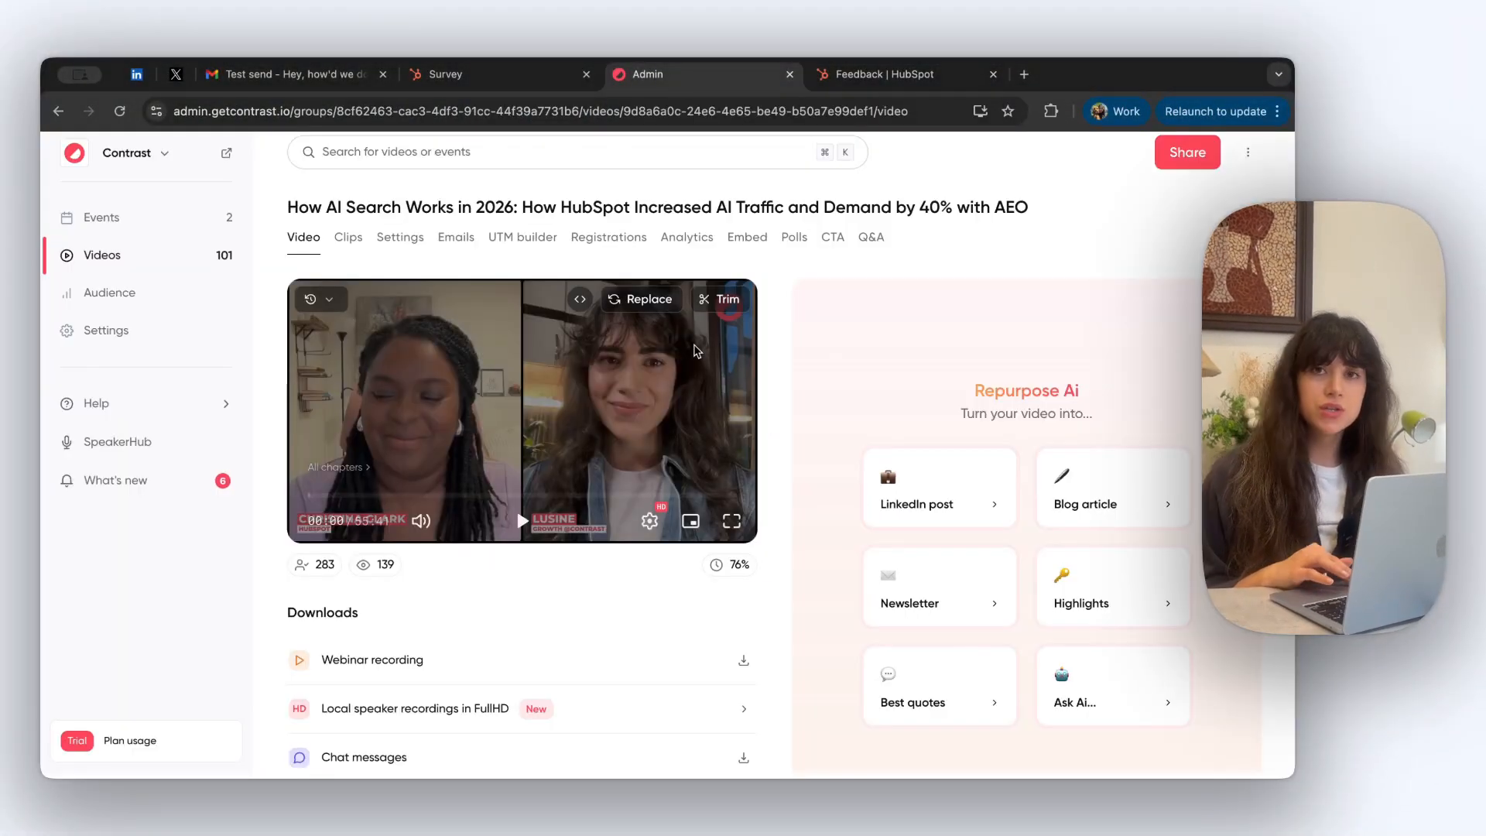
pyautogui.click(611, 244)
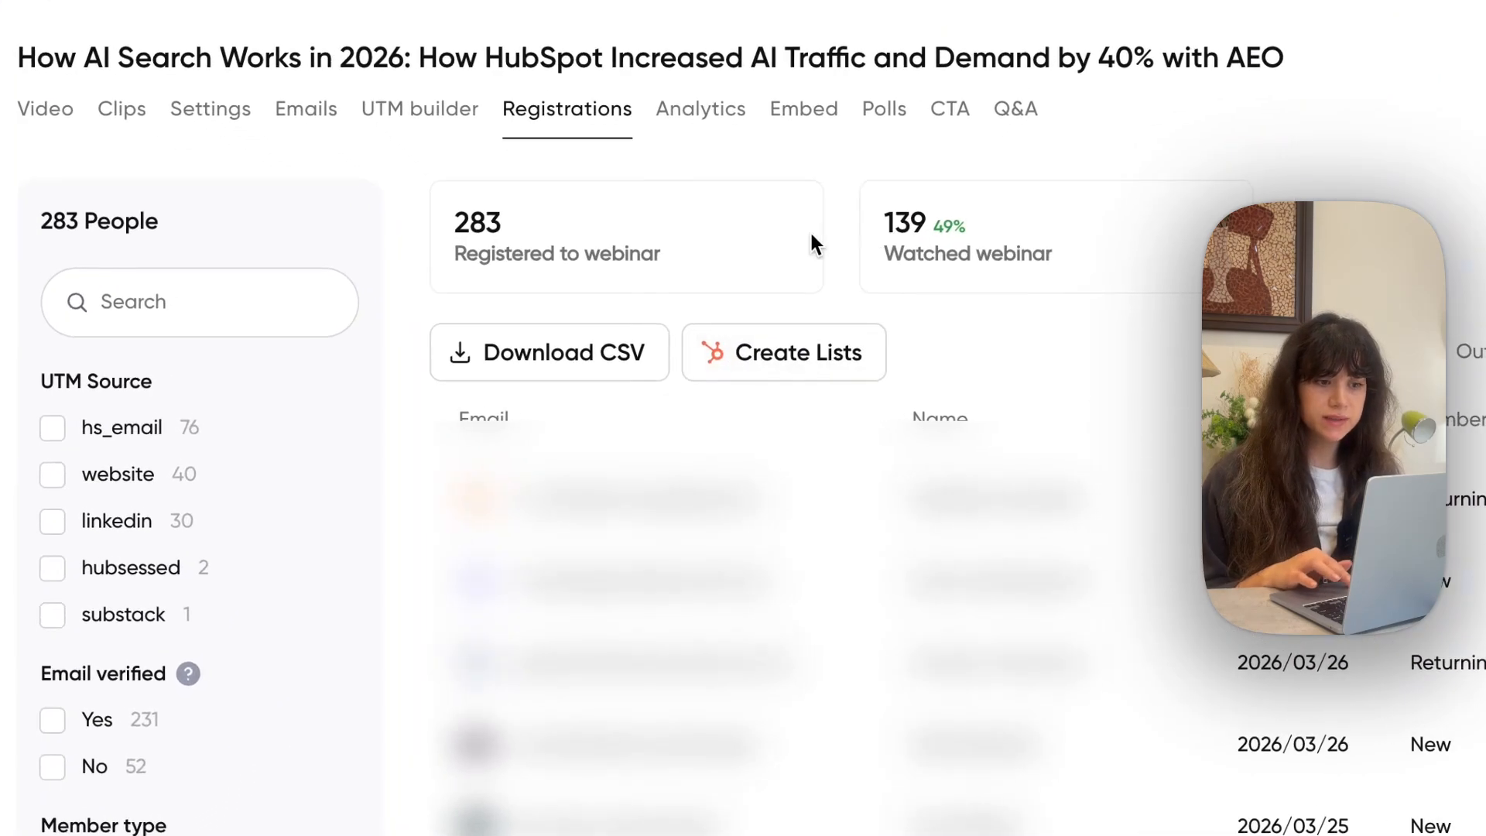
pyautogui.click(786, 363)
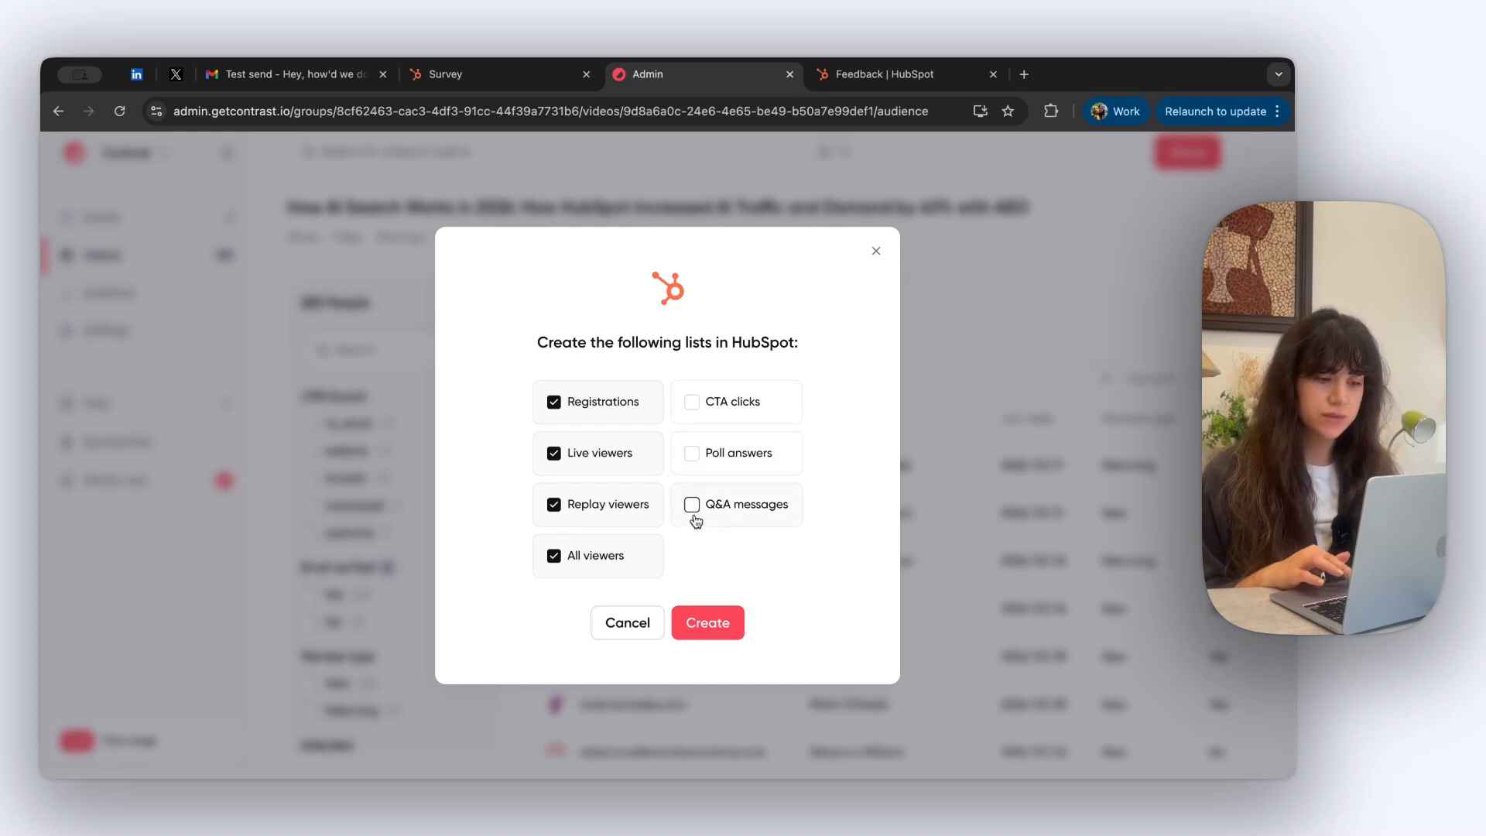
pyautogui.click(581, 408)
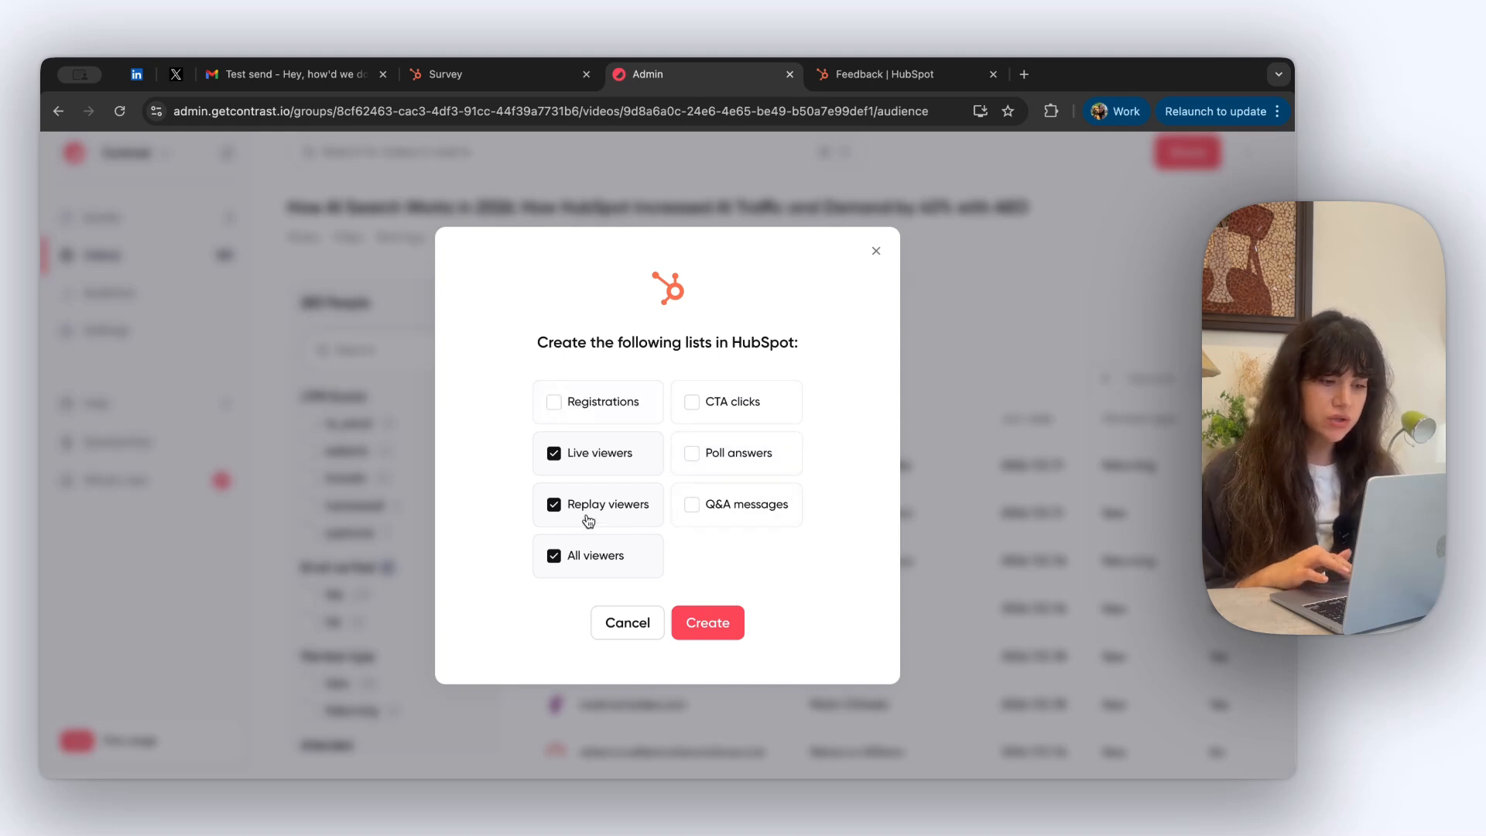
pyautogui.click(573, 562)
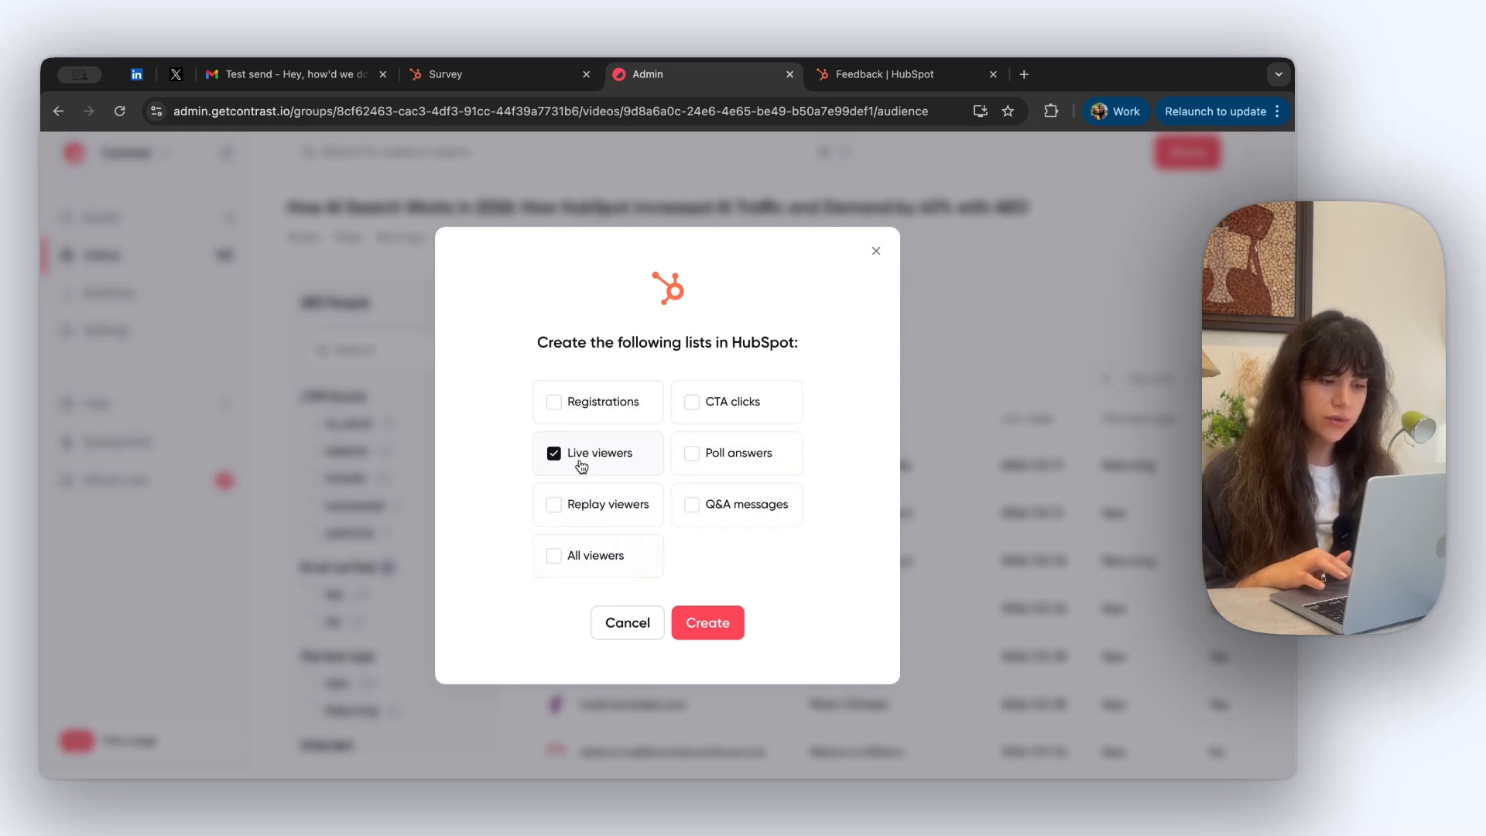
pyautogui.click(708, 620)
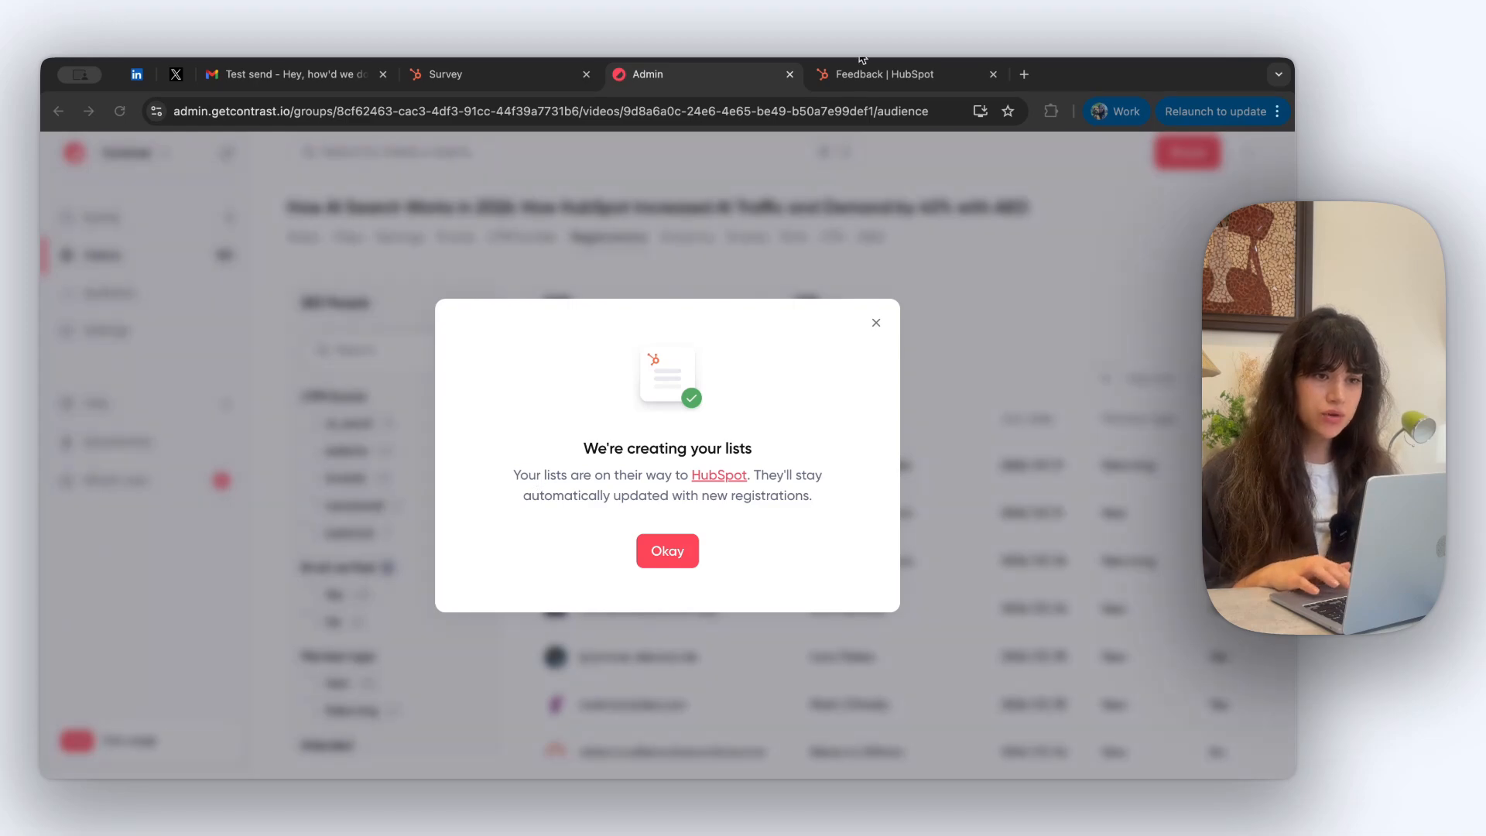
# Step: Switch back to HubSpot, leave the published survey, and create a new automation workflow from scratch
pyautogui.click(870, 82)
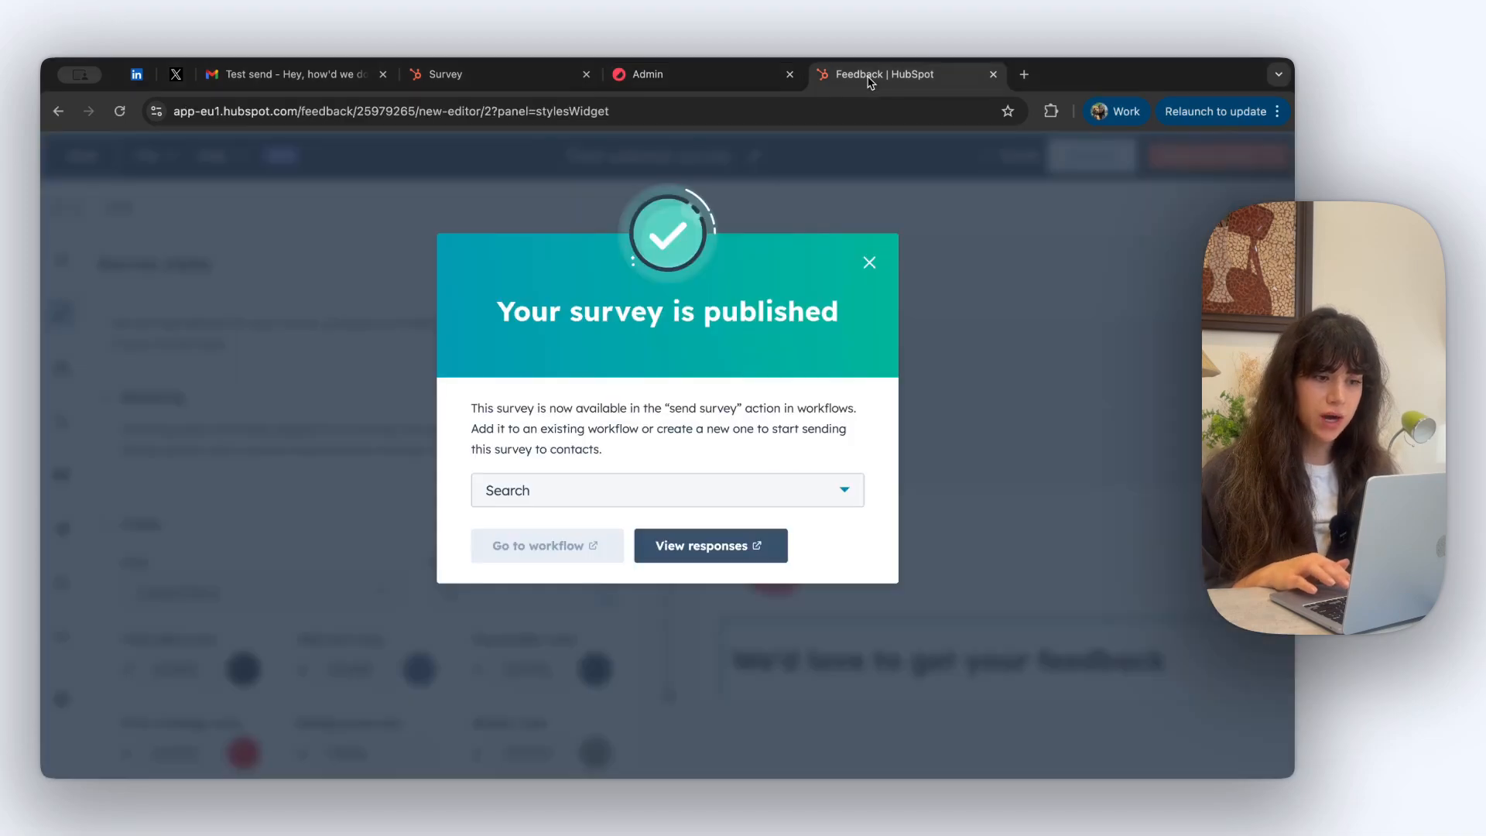
pyautogui.click(870, 264)
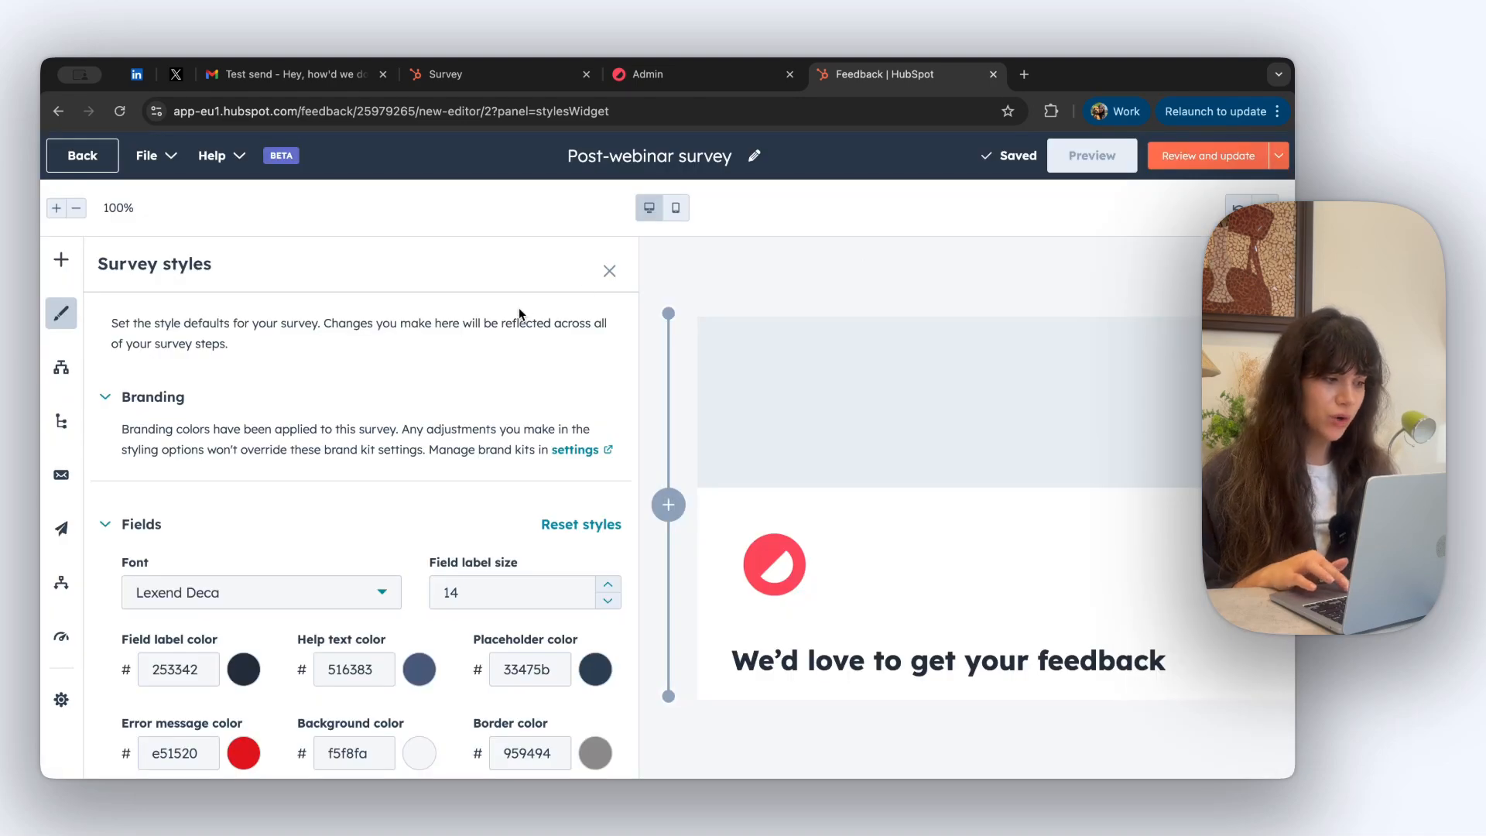
pyautogui.click(83, 157)
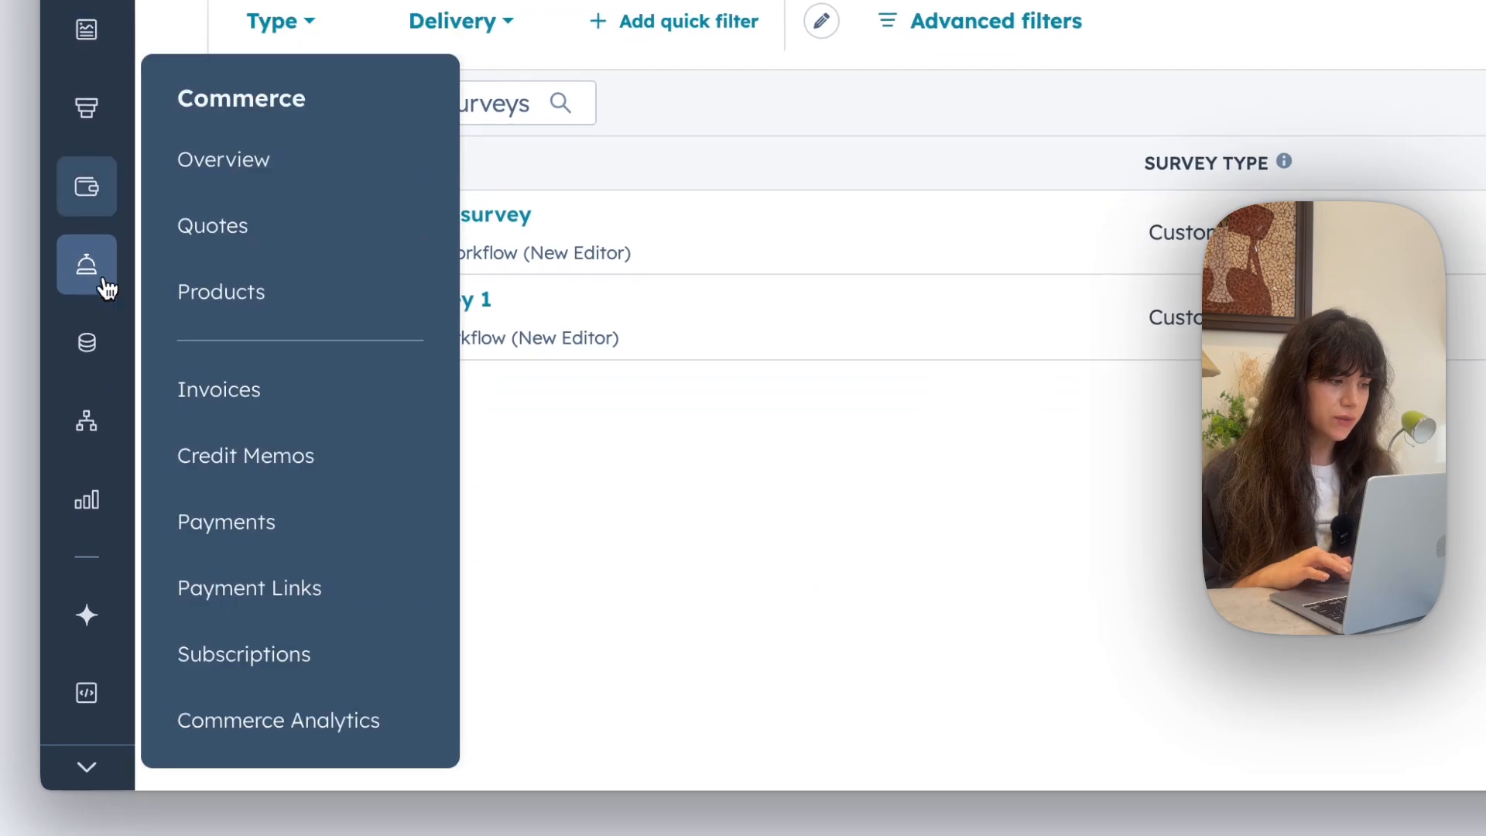
pyautogui.moveTo(62, 558)
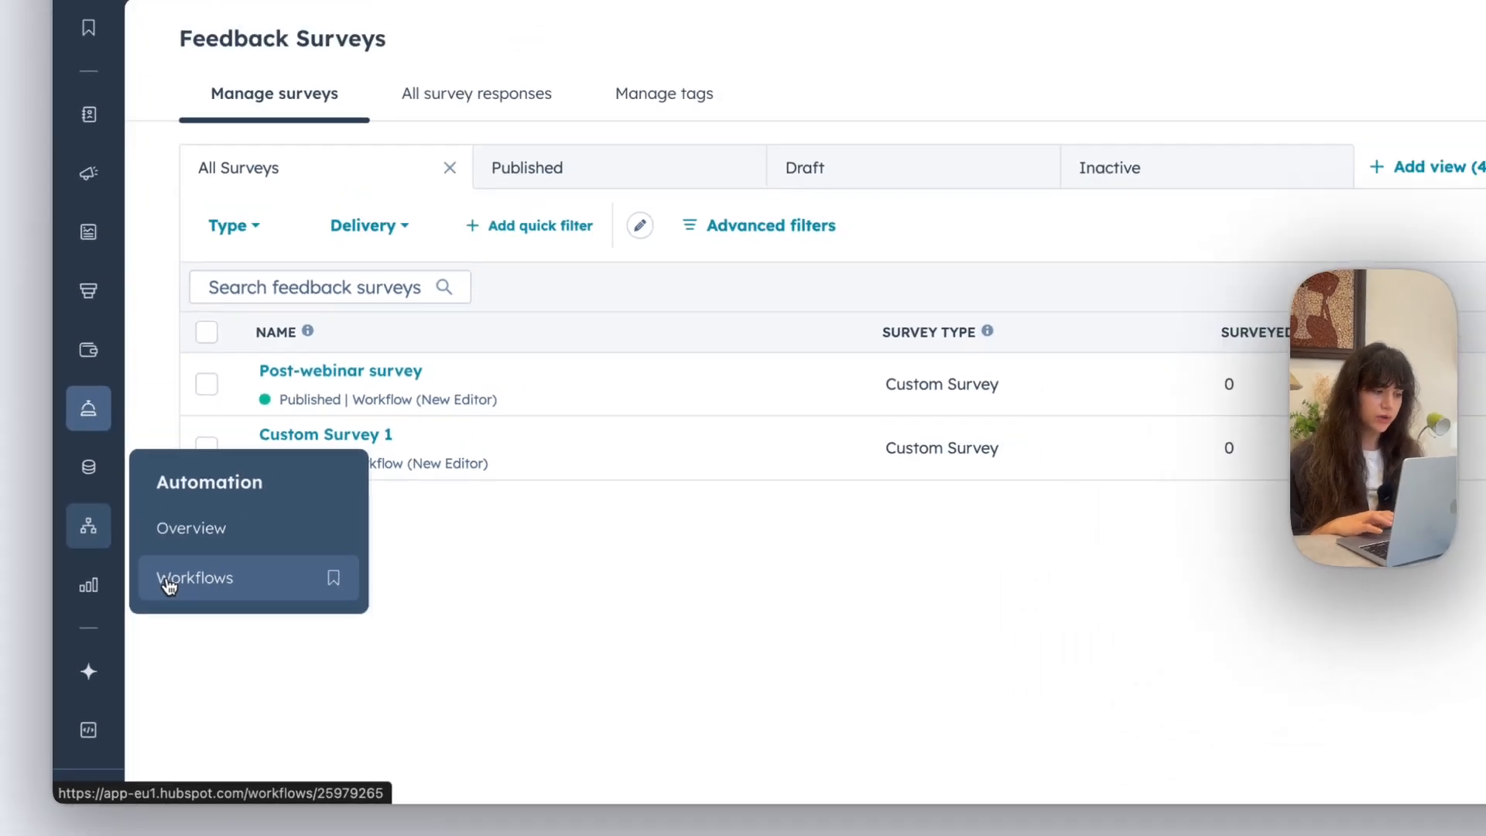
pyautogui.click(194, 493)
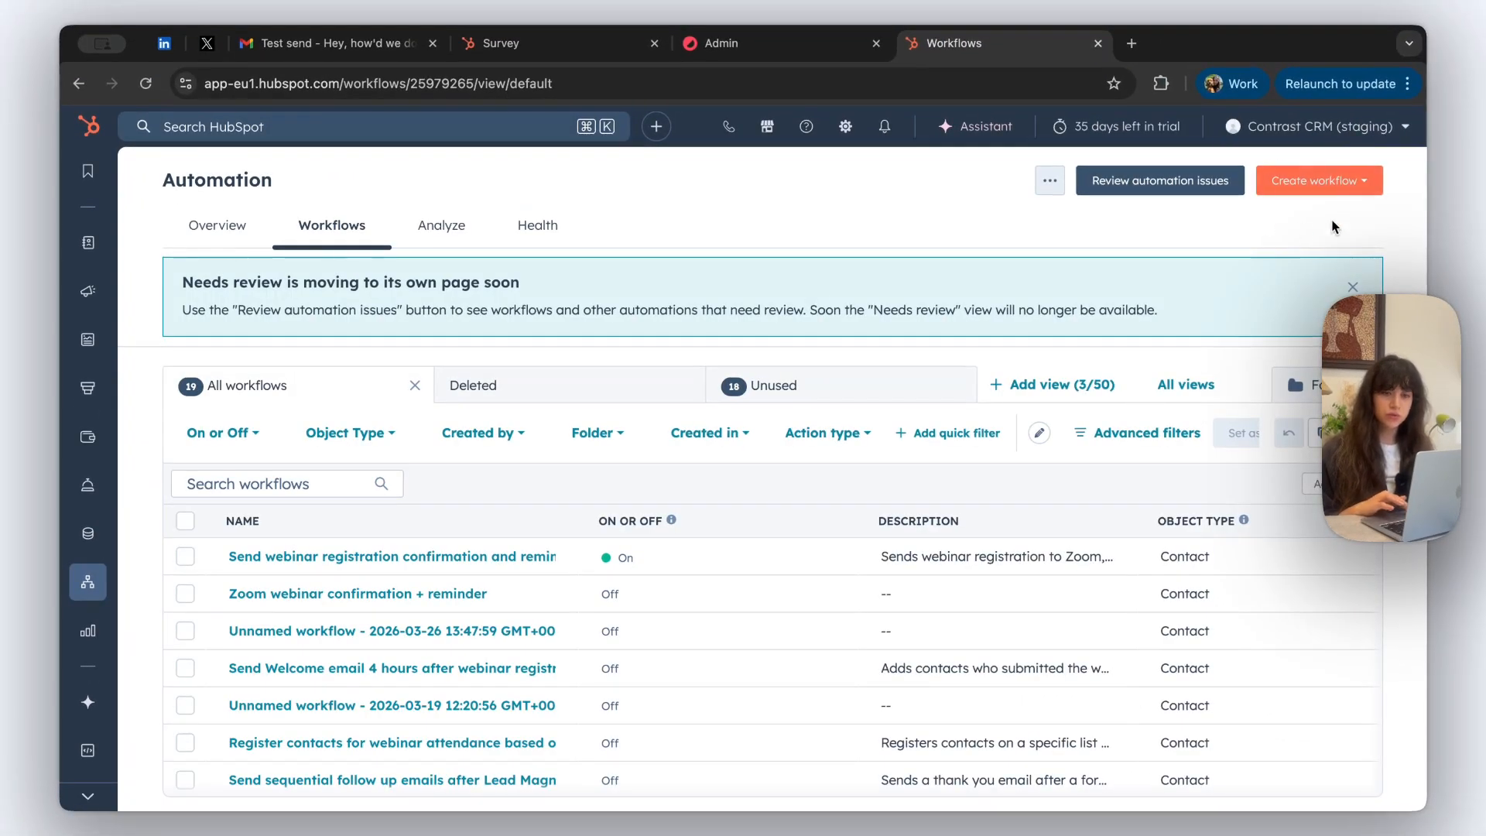
pyautogui.click(1381, 190)
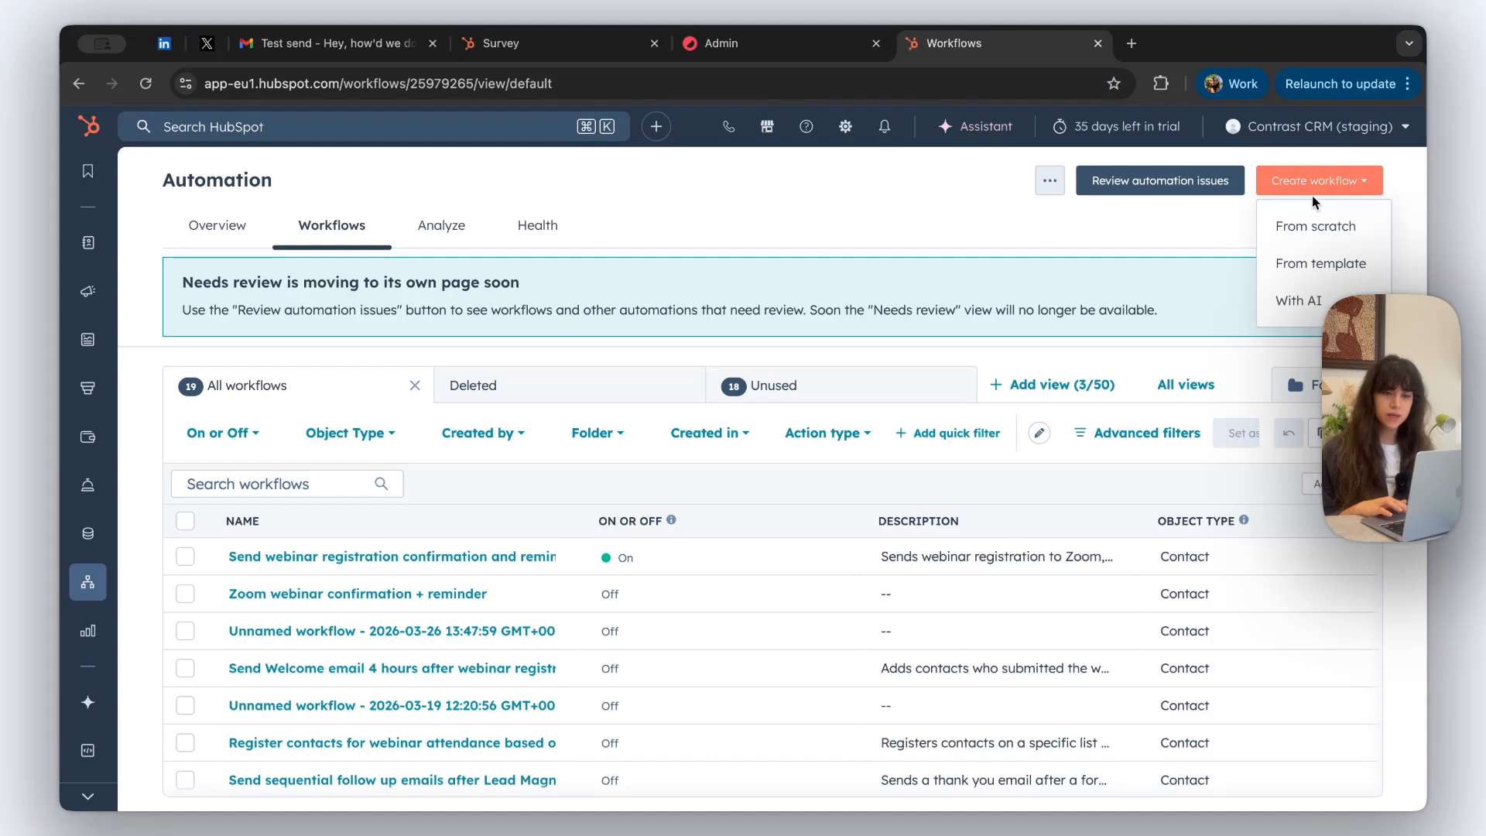
pyautogui.click(1290, 227)
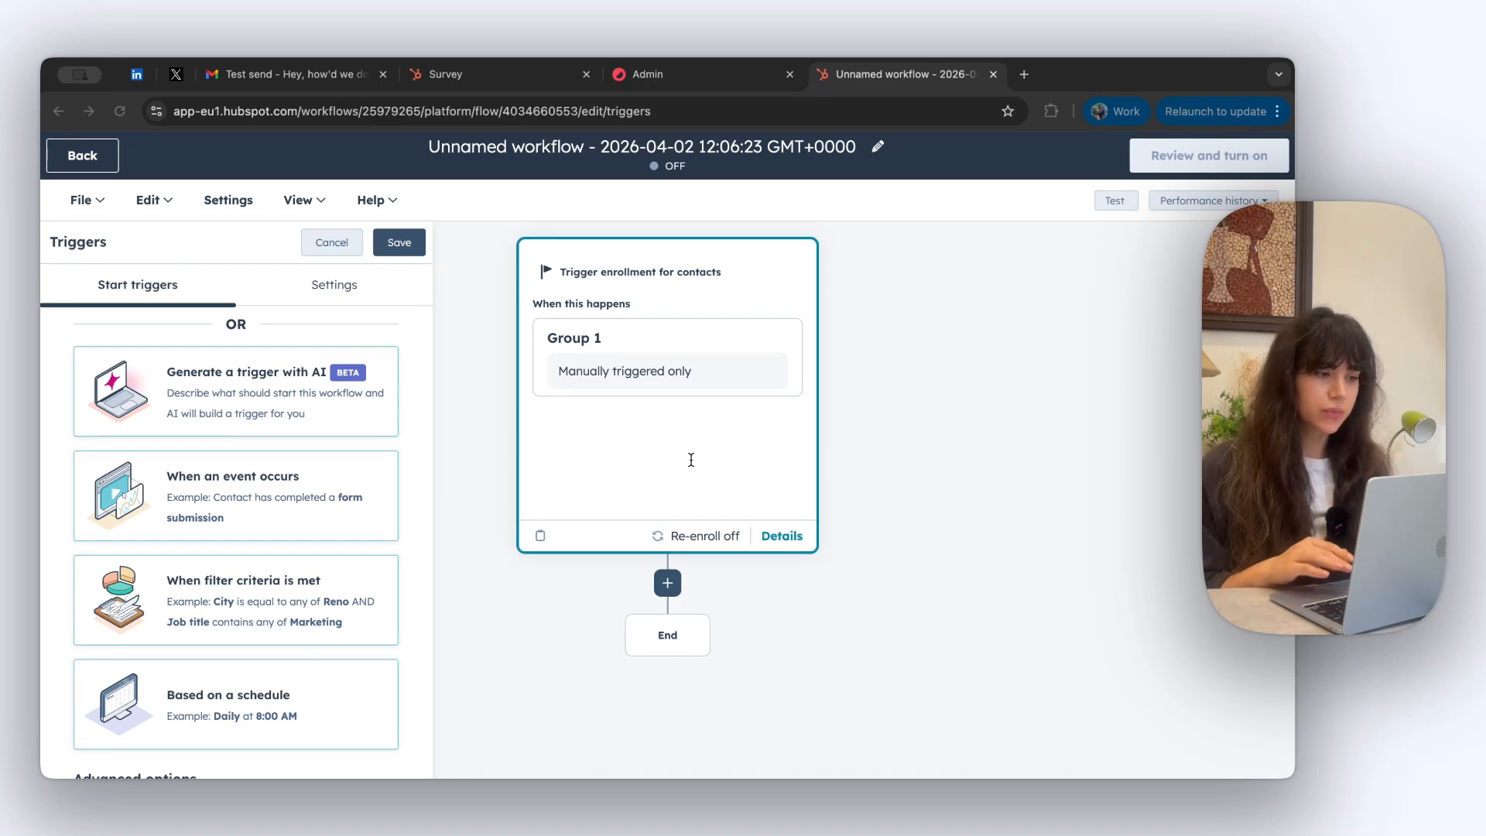
# Step: Set the workflow to enroll contacts who are members of the segment [Contrast Live Viewers] "How AI Search Works in 2026", and save the trigger
pyautogui.click(268, 598)
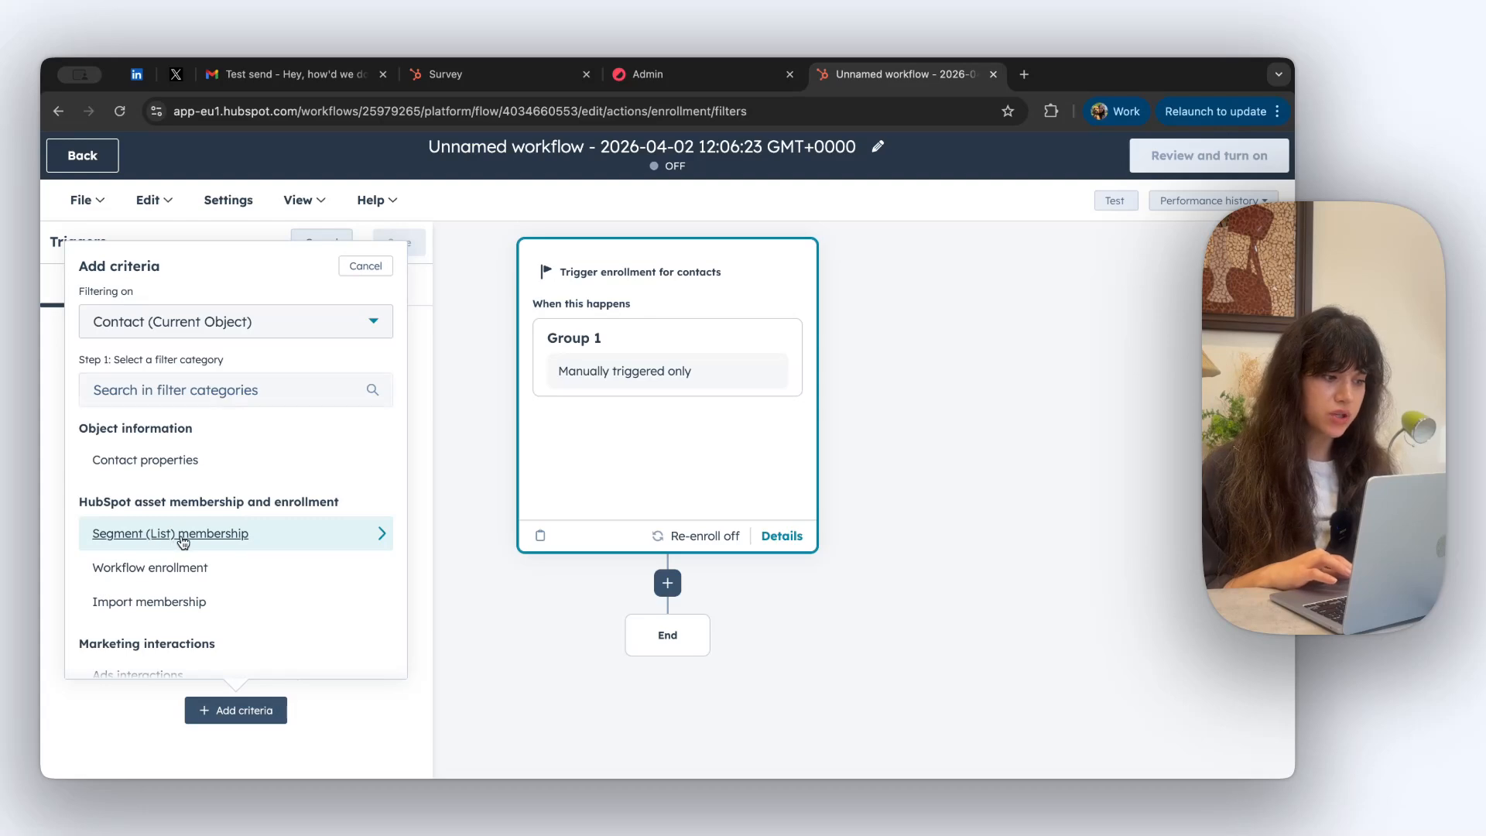
pyautogui.click(147, 536)
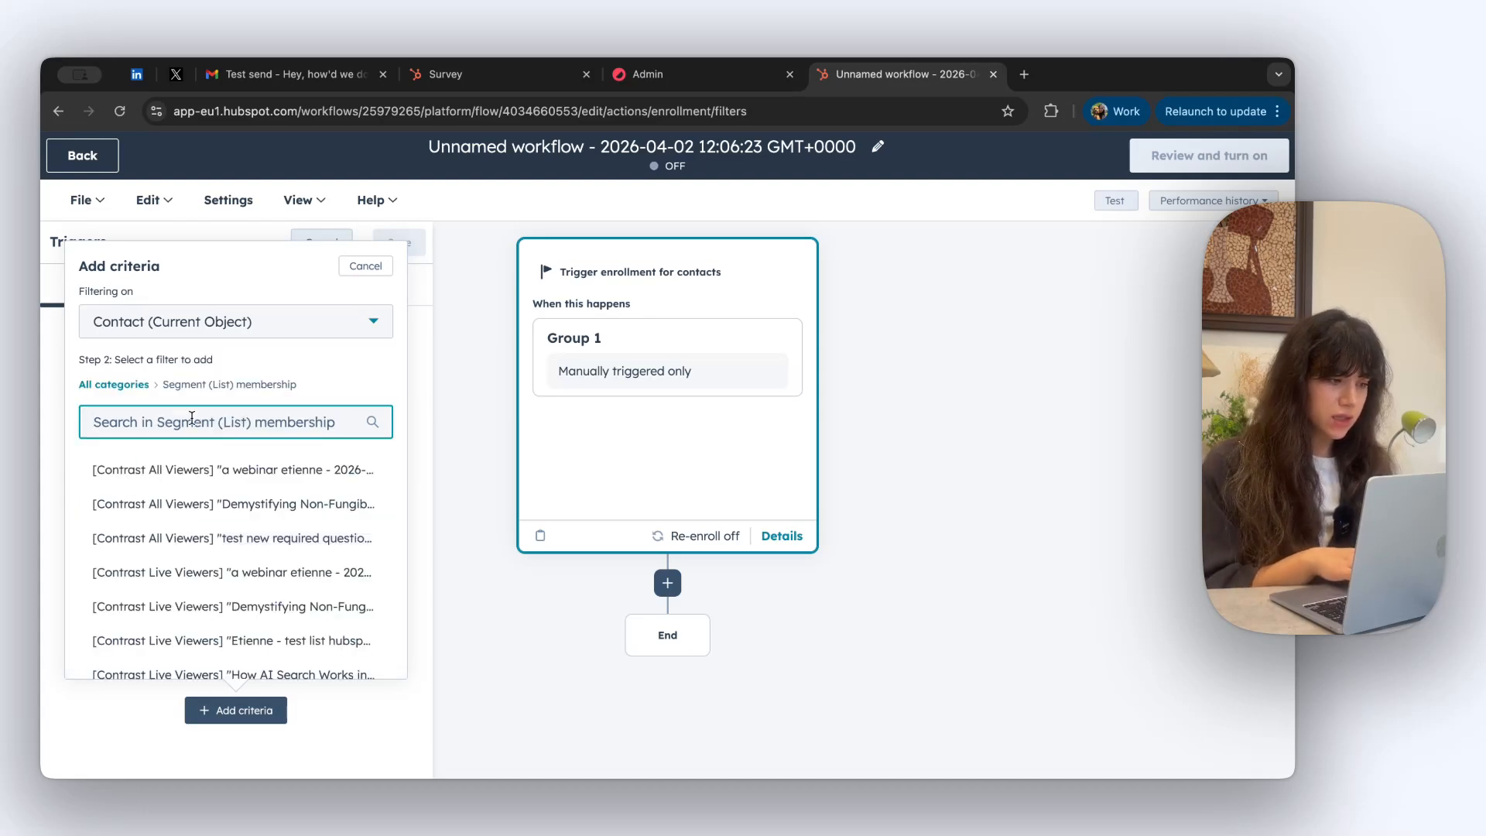
pyautogui.write('[Contrast Live Viewers] "How AI Search Works in 2026"')
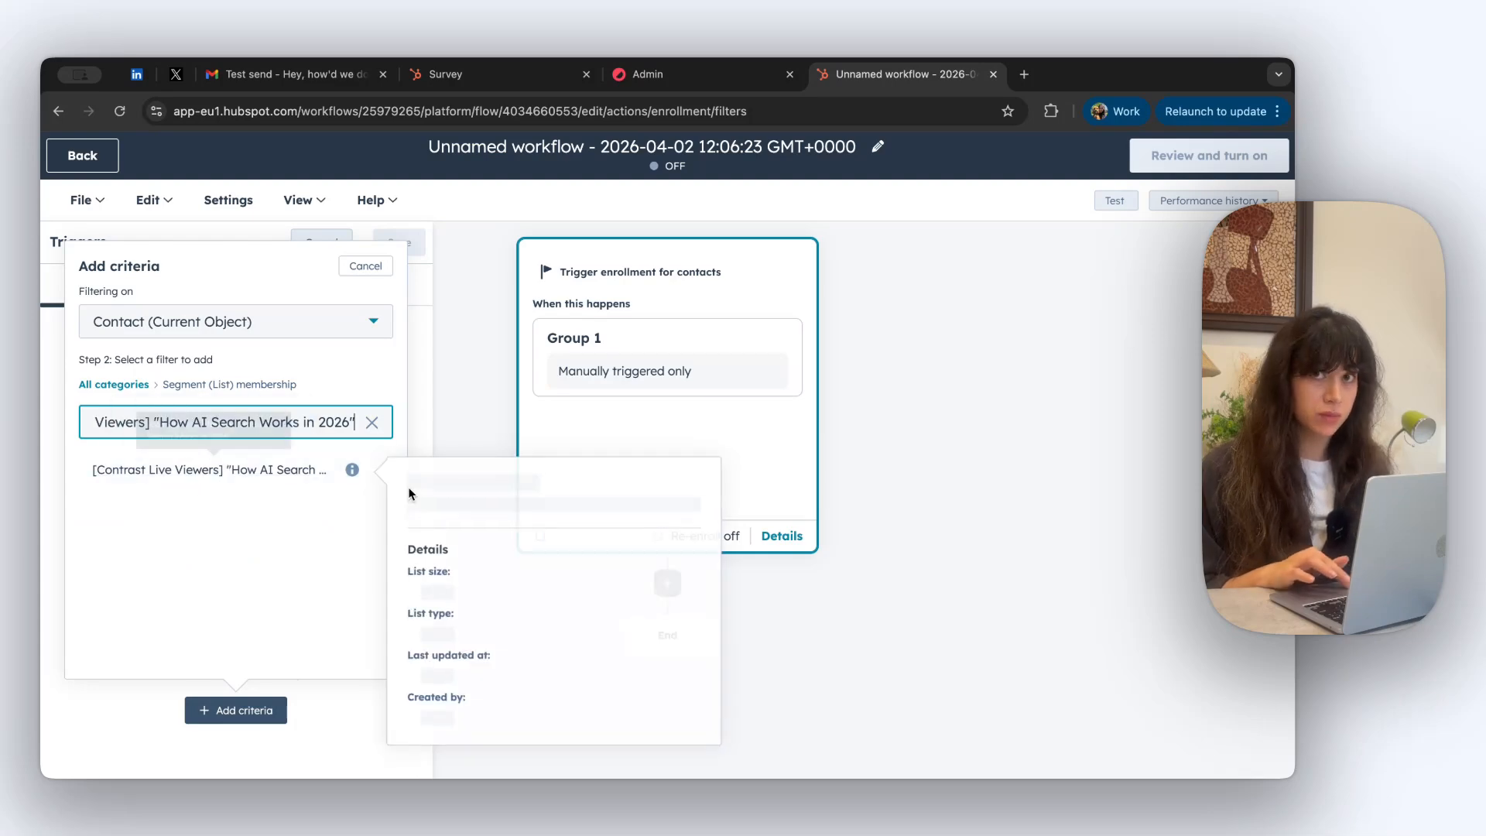
pyautogui.click(246, 476)
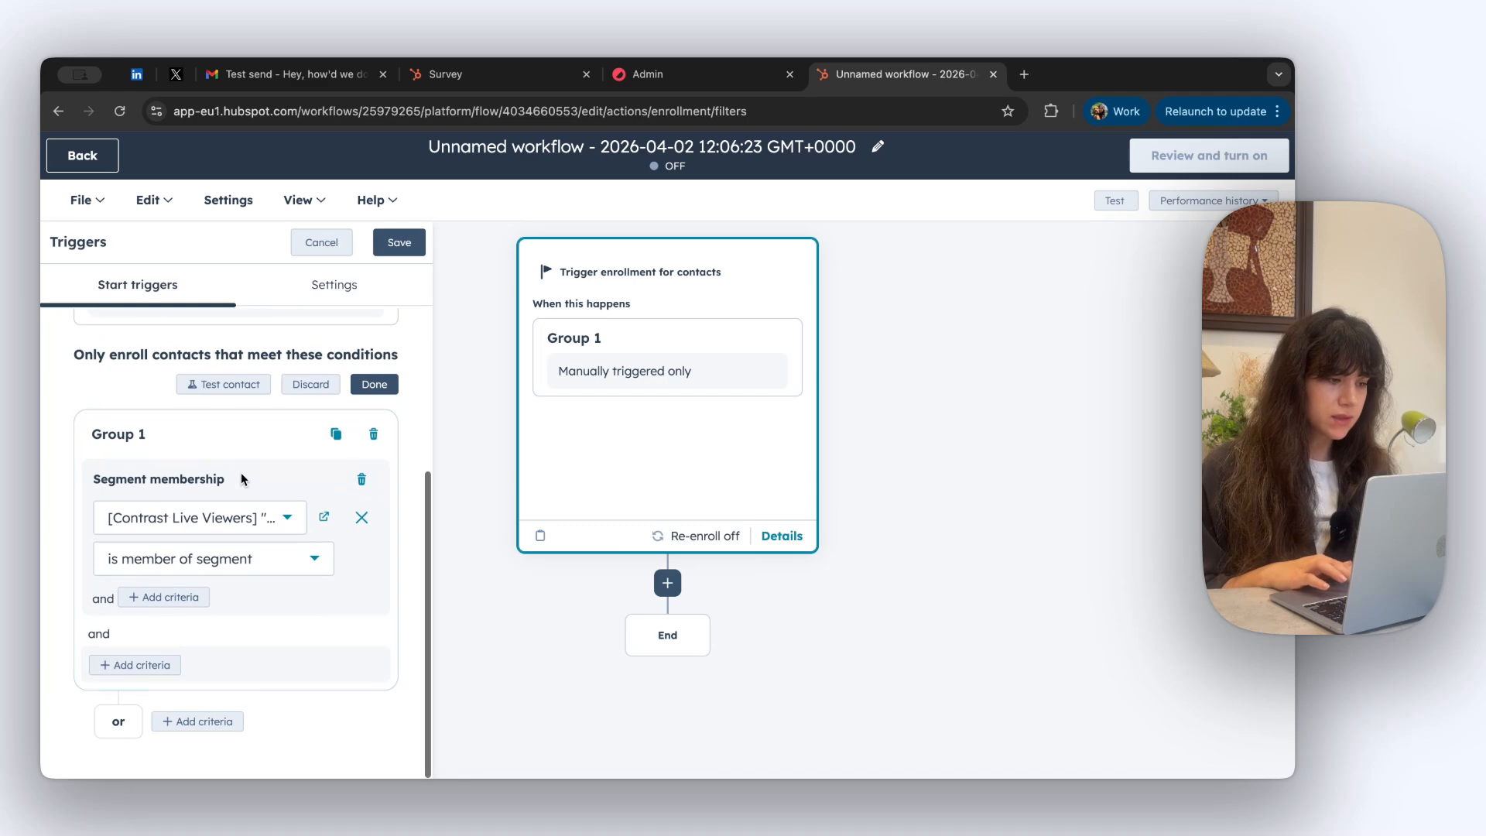
pyautogui.click(375, 384)
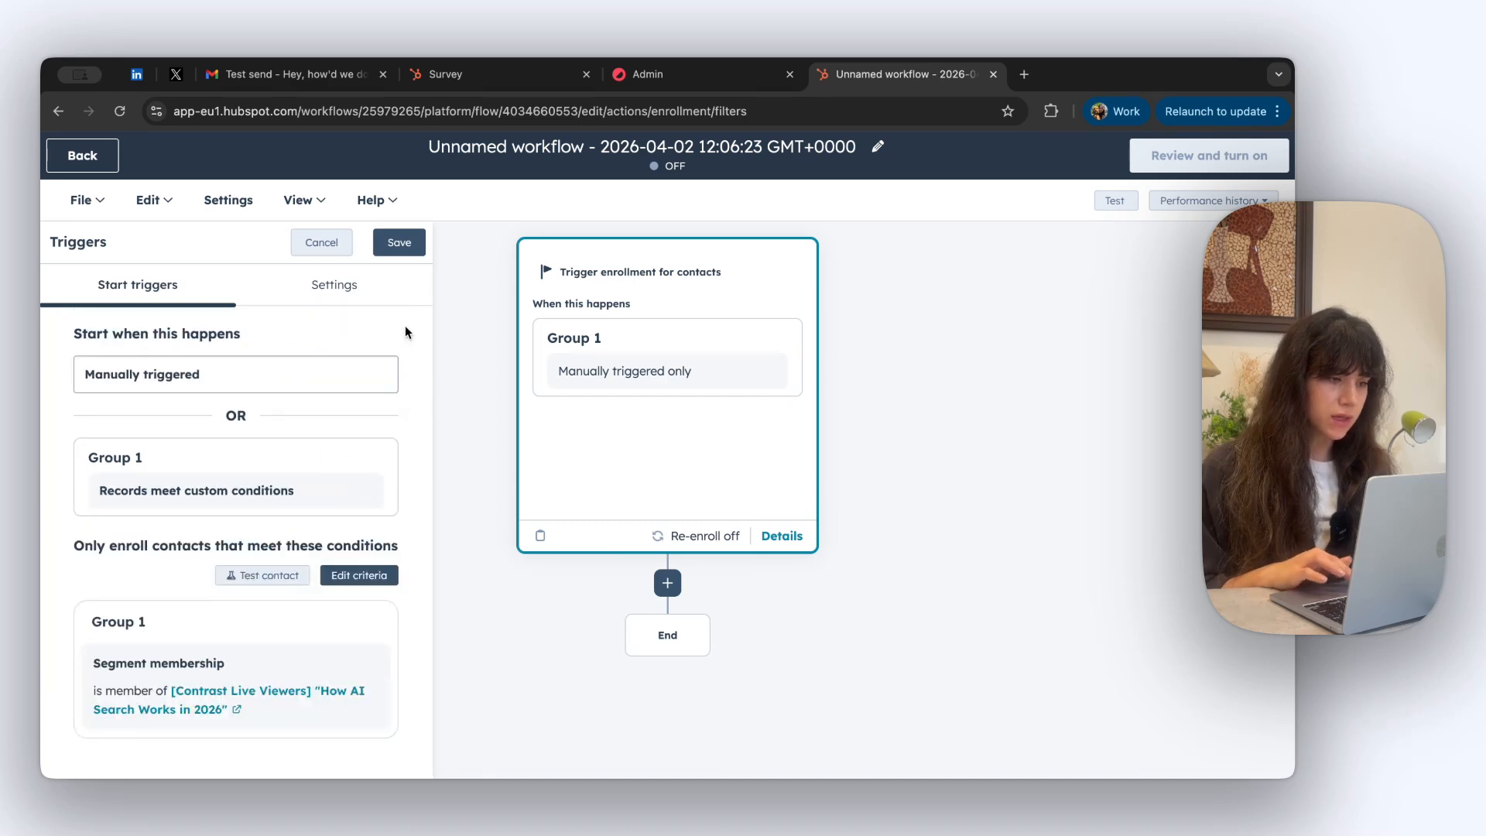
pyautogui.click(399, 242)
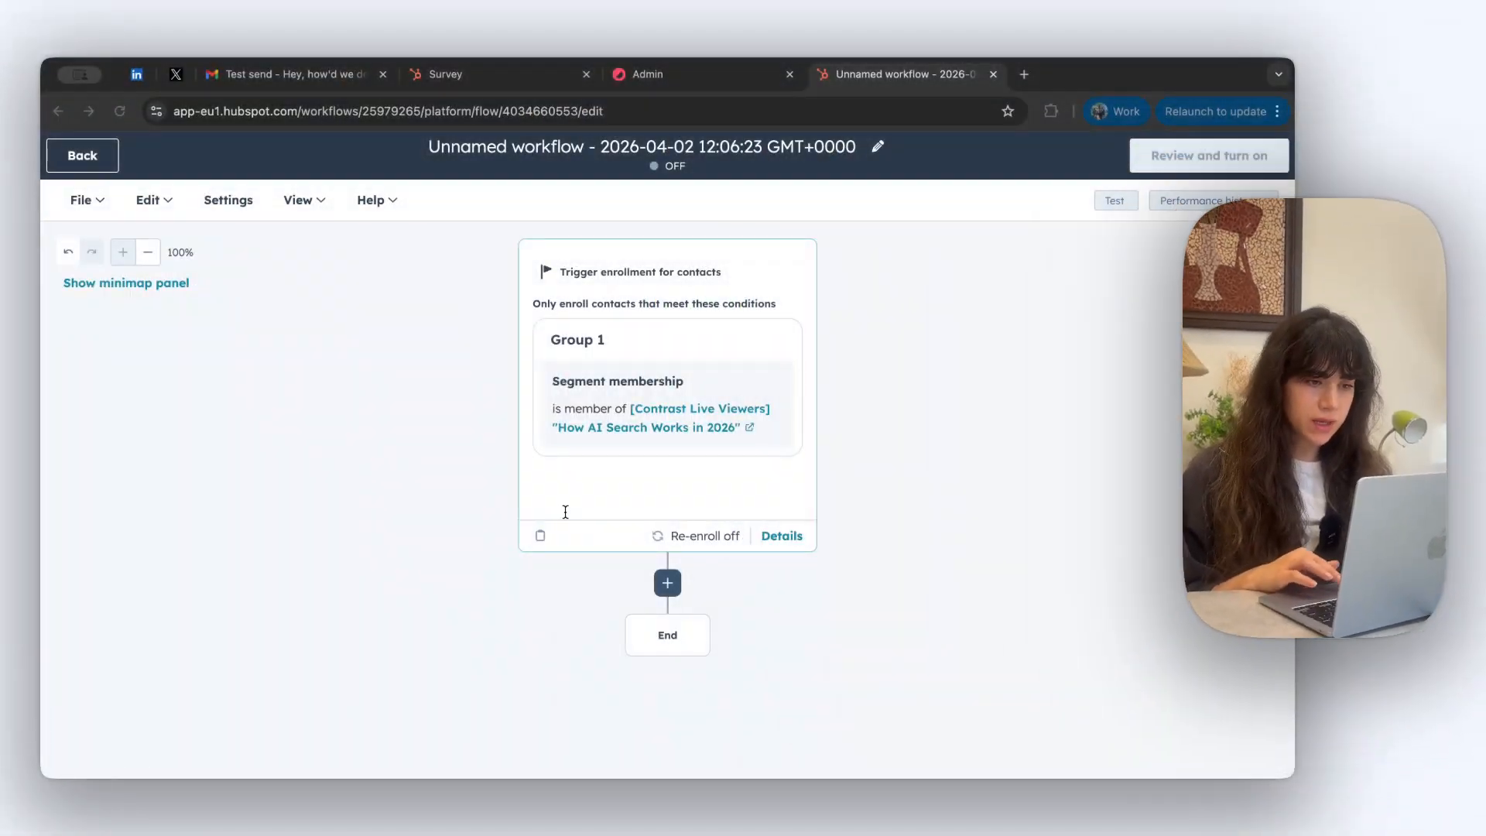
# Step: Add a Send survey action after the trigger that sends the Post-webinar survey to the enrolled contact, and save it
pyautogui.click(669, 585)
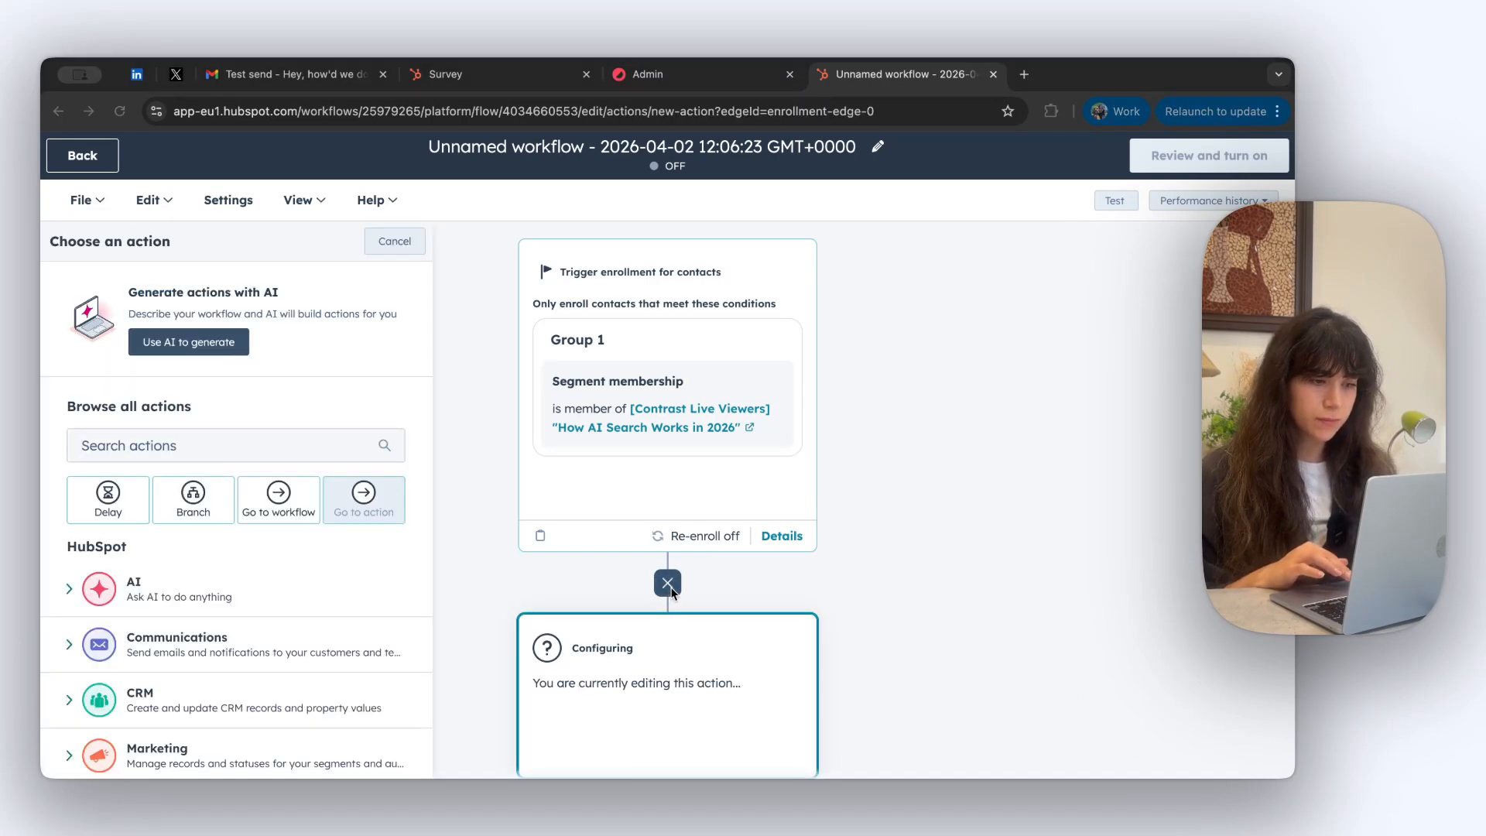
pyautogui.click(365, 437)
pyautogui.write('survey')
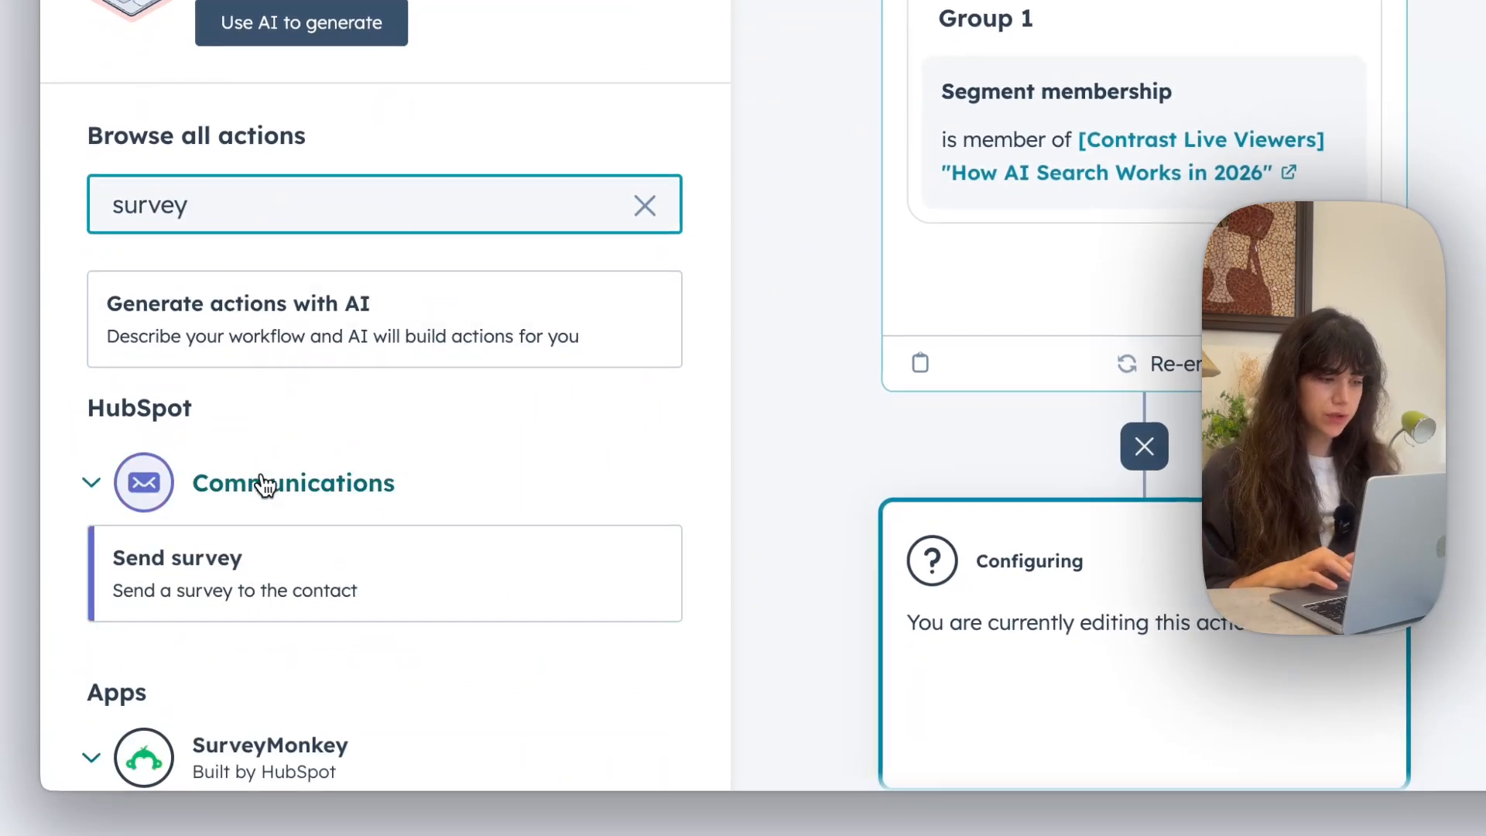
pyautogui.click(206, 582)
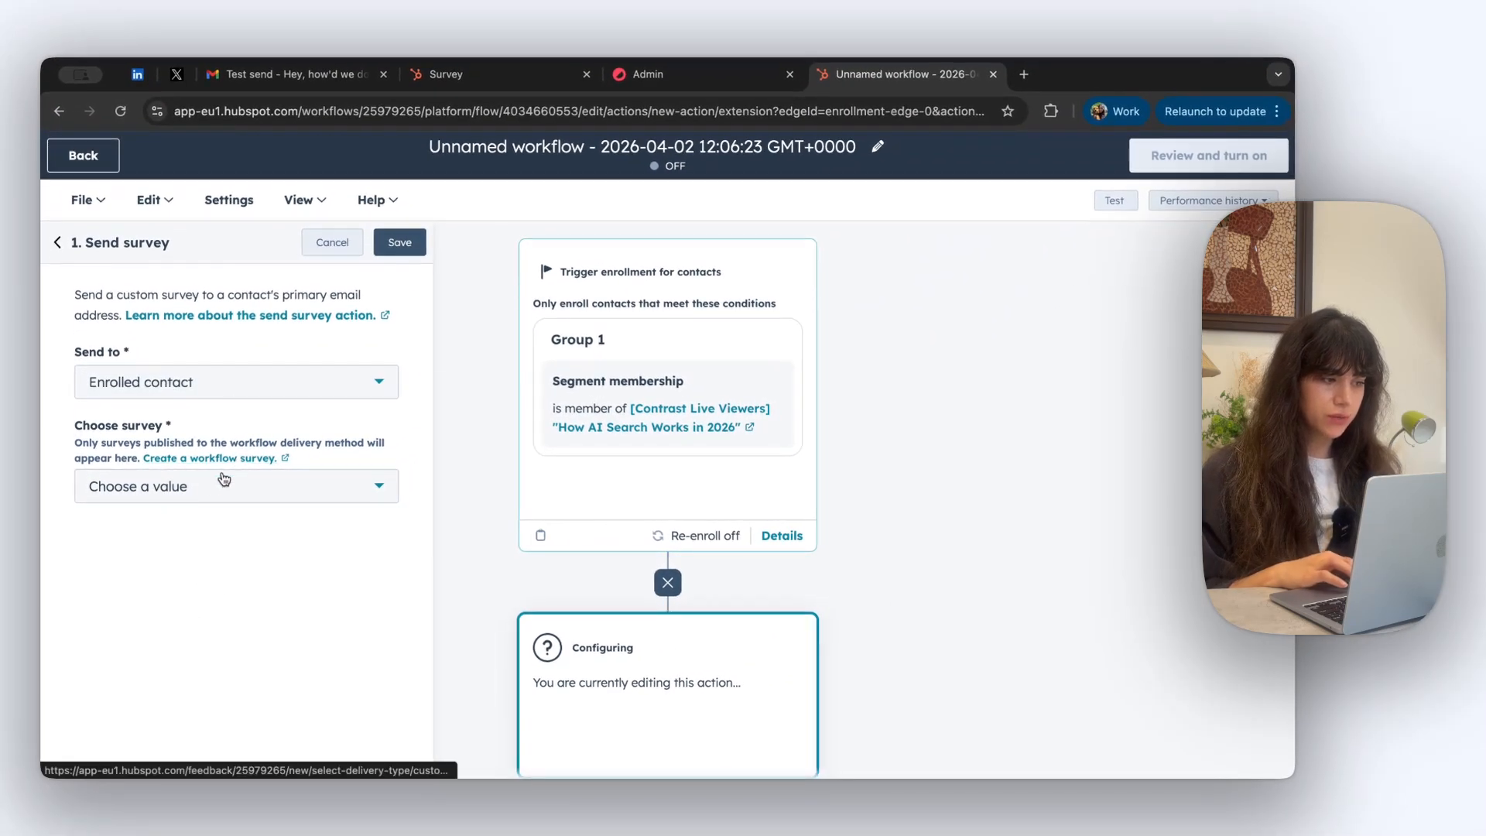
pyautogui.click(222, 496)
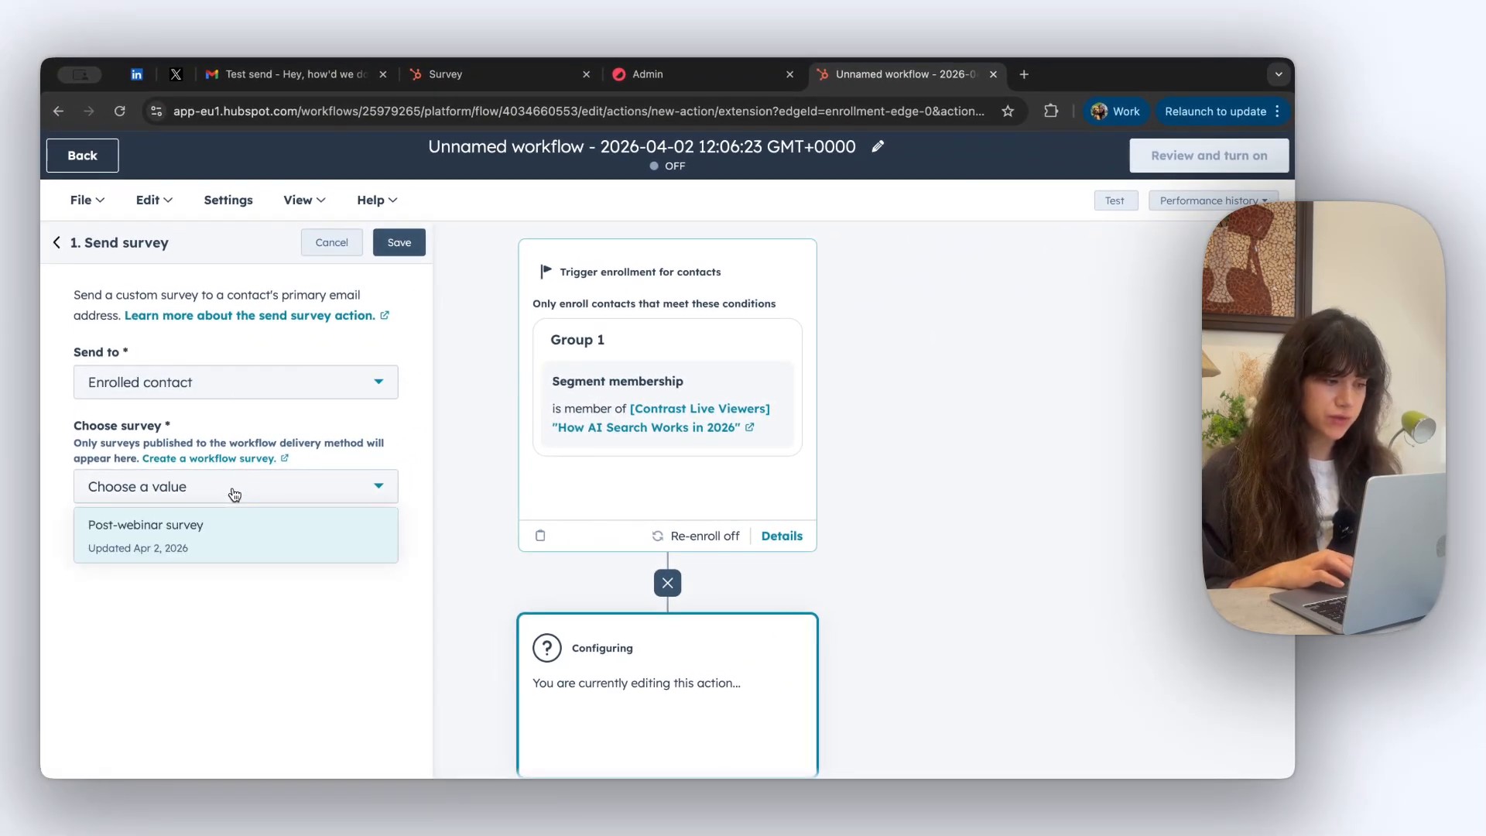
pyautogui.click(142, 546)
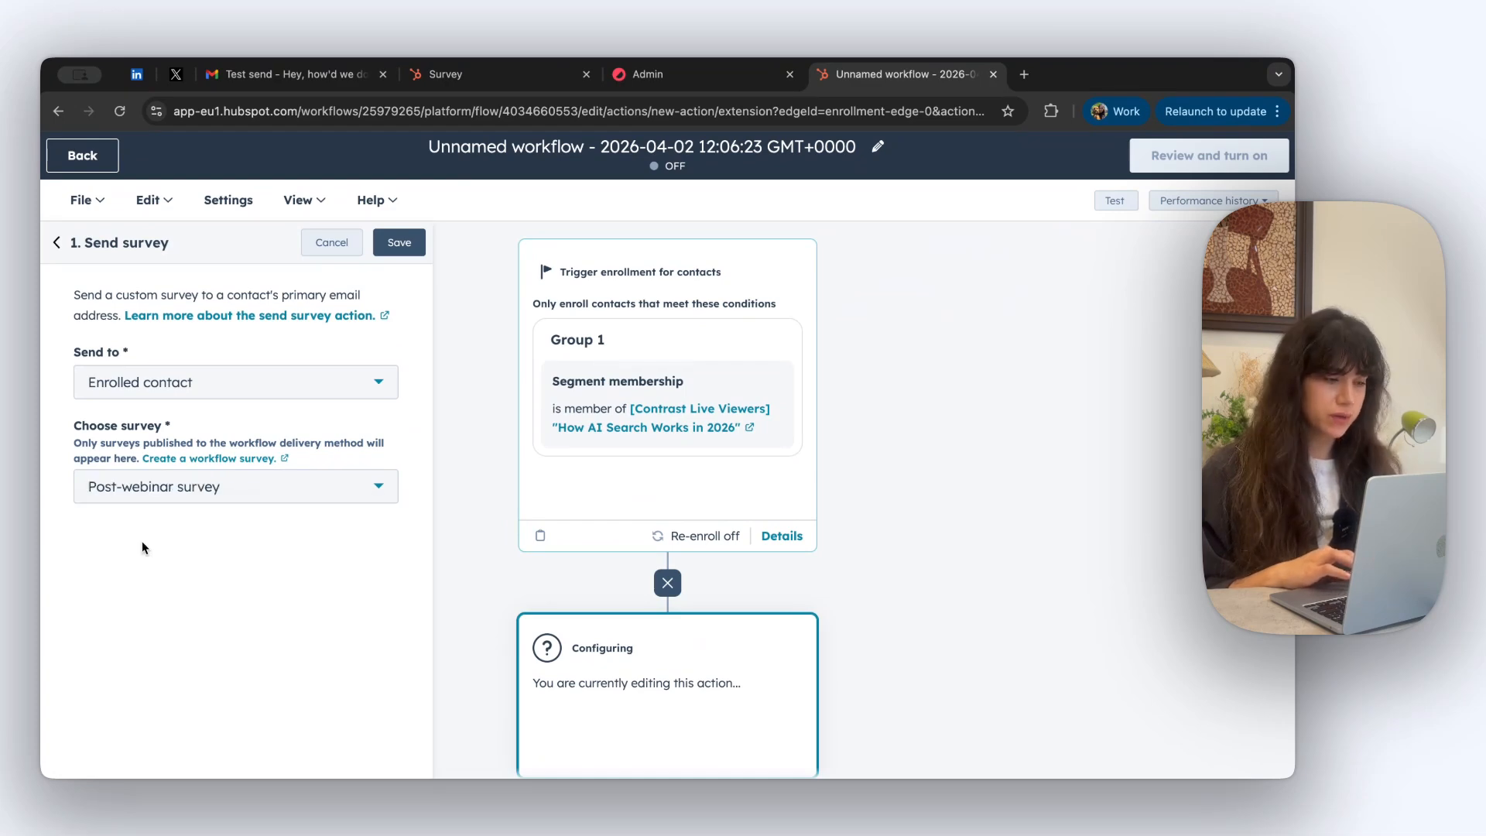
pyautogui.click(399, 243)
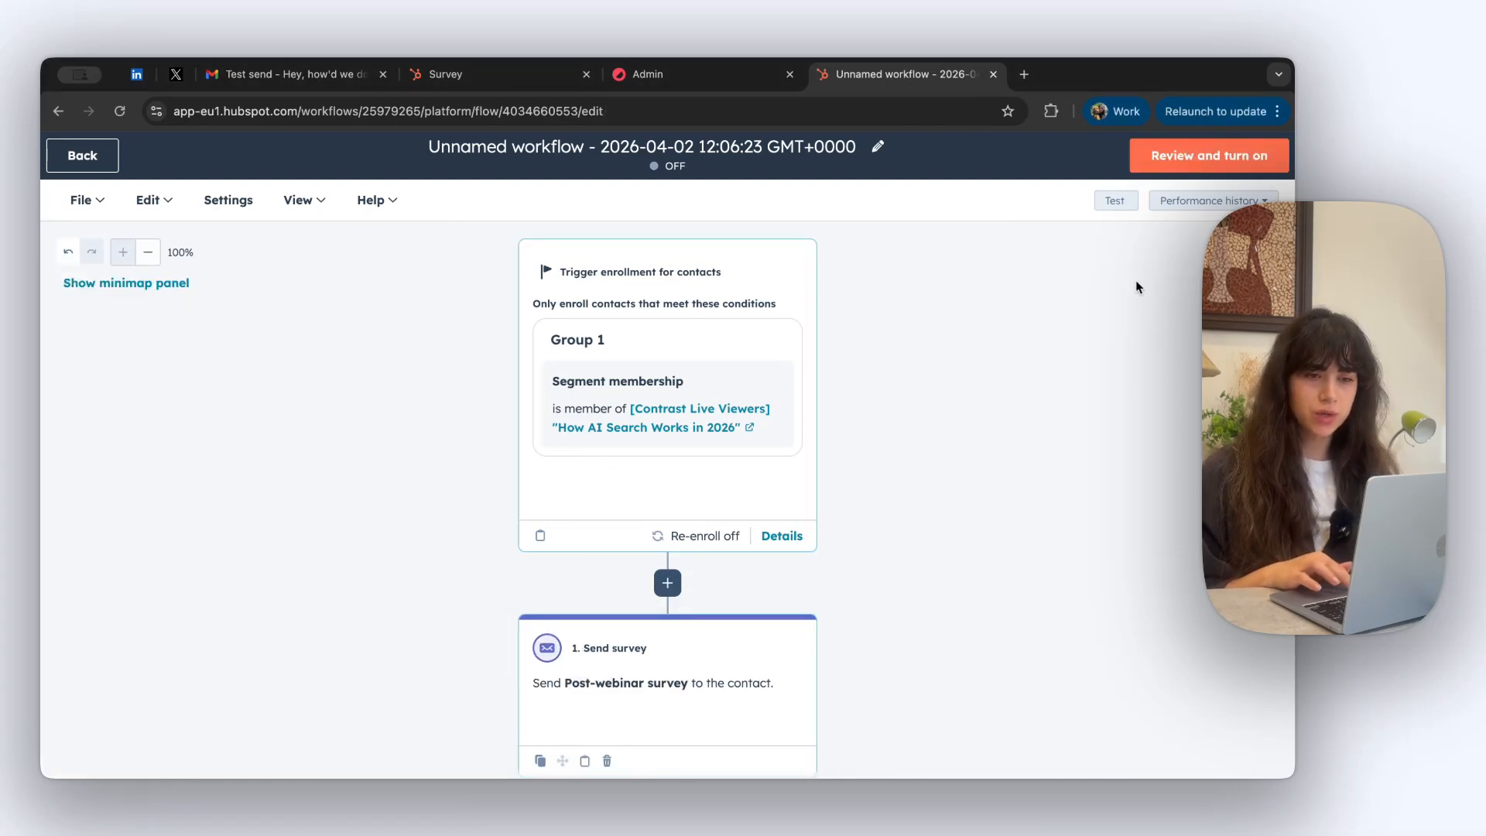
# Step: Review the workflow, choose to enroll contacts who already meet the criteria immediately, skip the remaining review steps, and turn the workflow on
pyautogui.click(1186, 159)
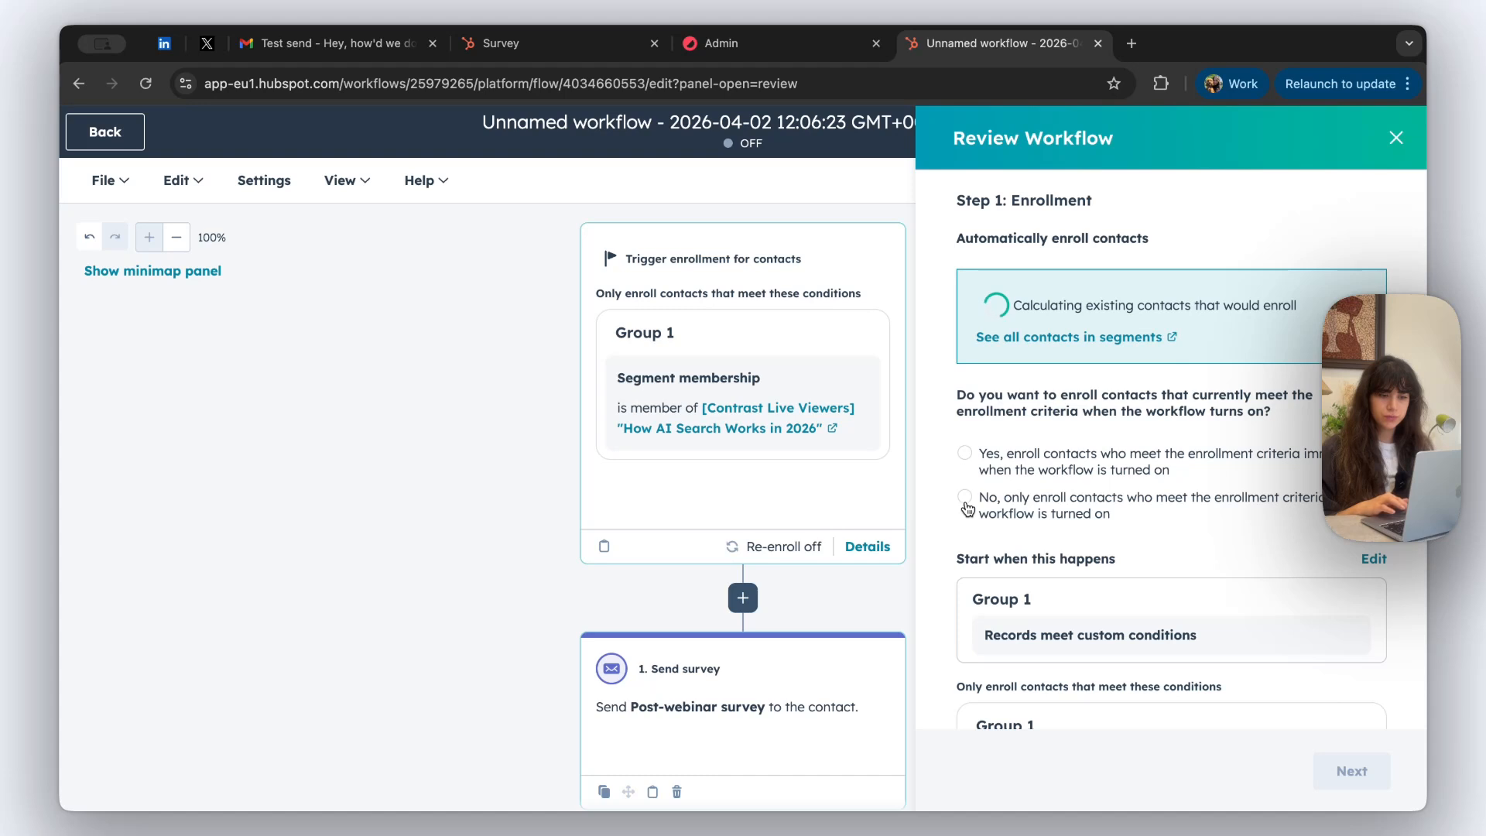
pyautogui.click(965, 454)
pyautogui.scroll(-5, 1102, 537)
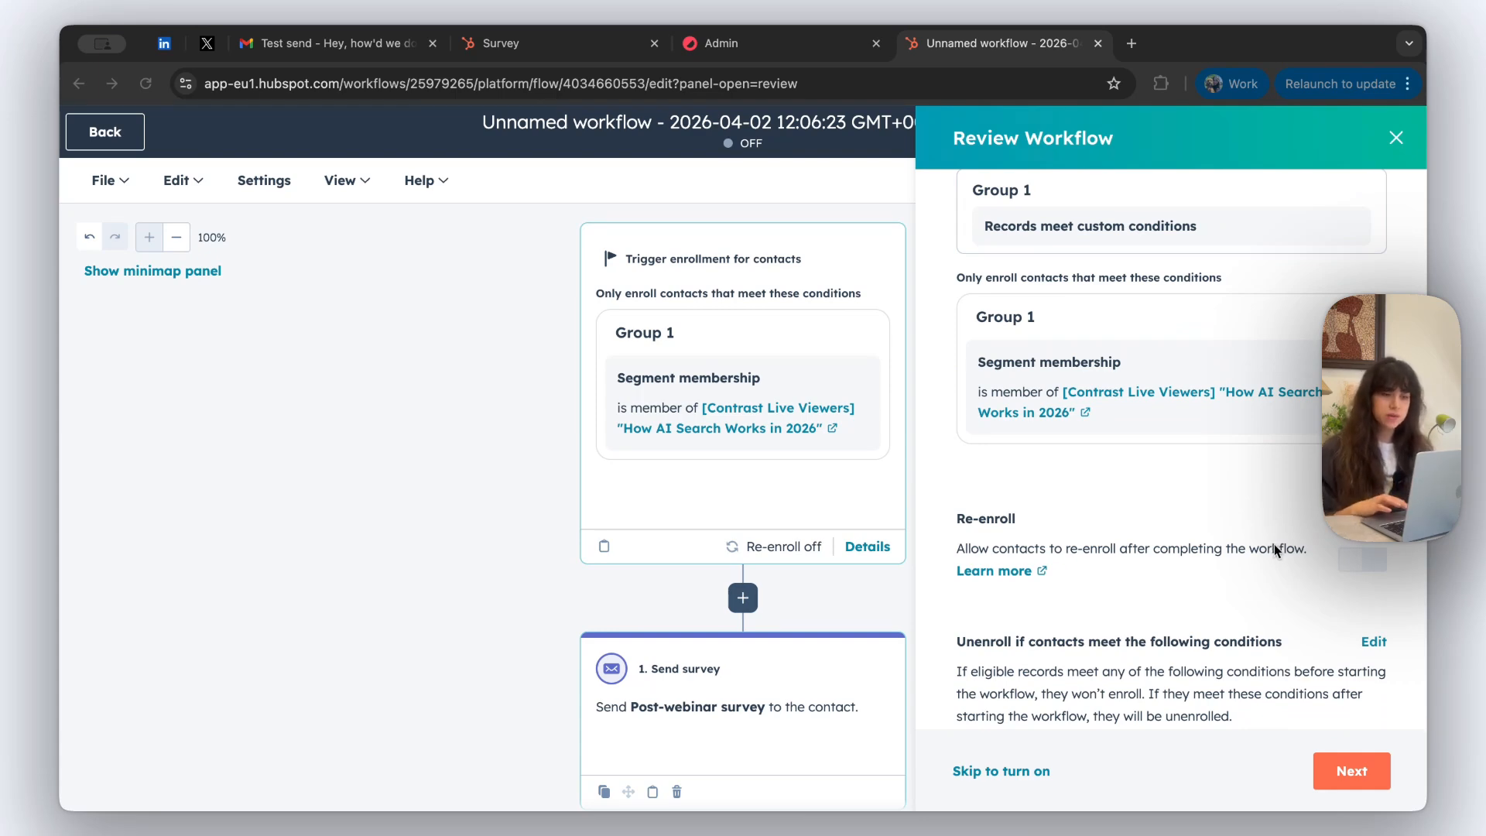
pyautogui.scroll(-3, 1308, 658)
pyautogui.click(1341, 778)
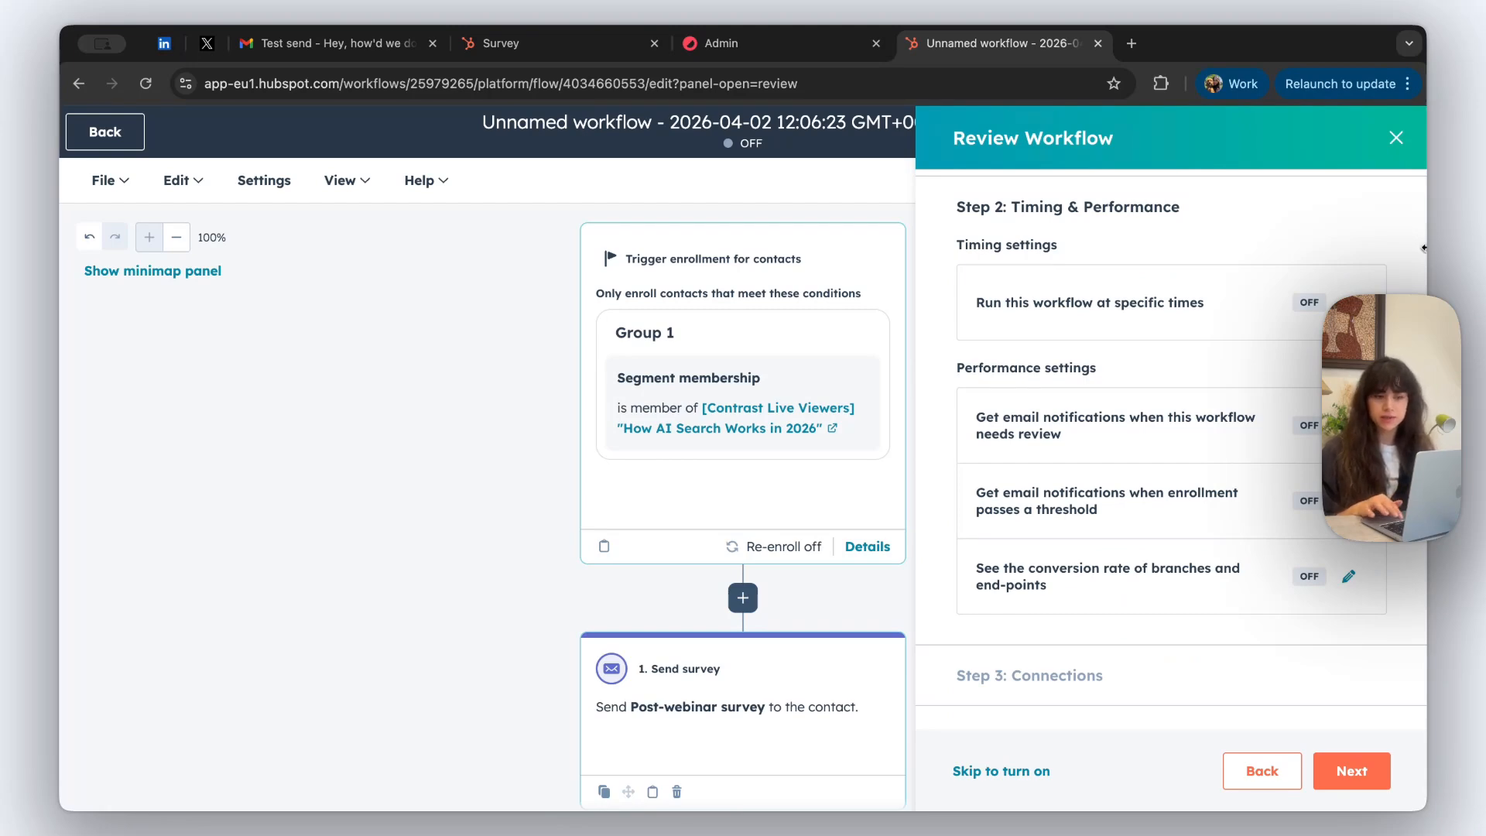
pyautogui.scroll(1, 1192, 551)
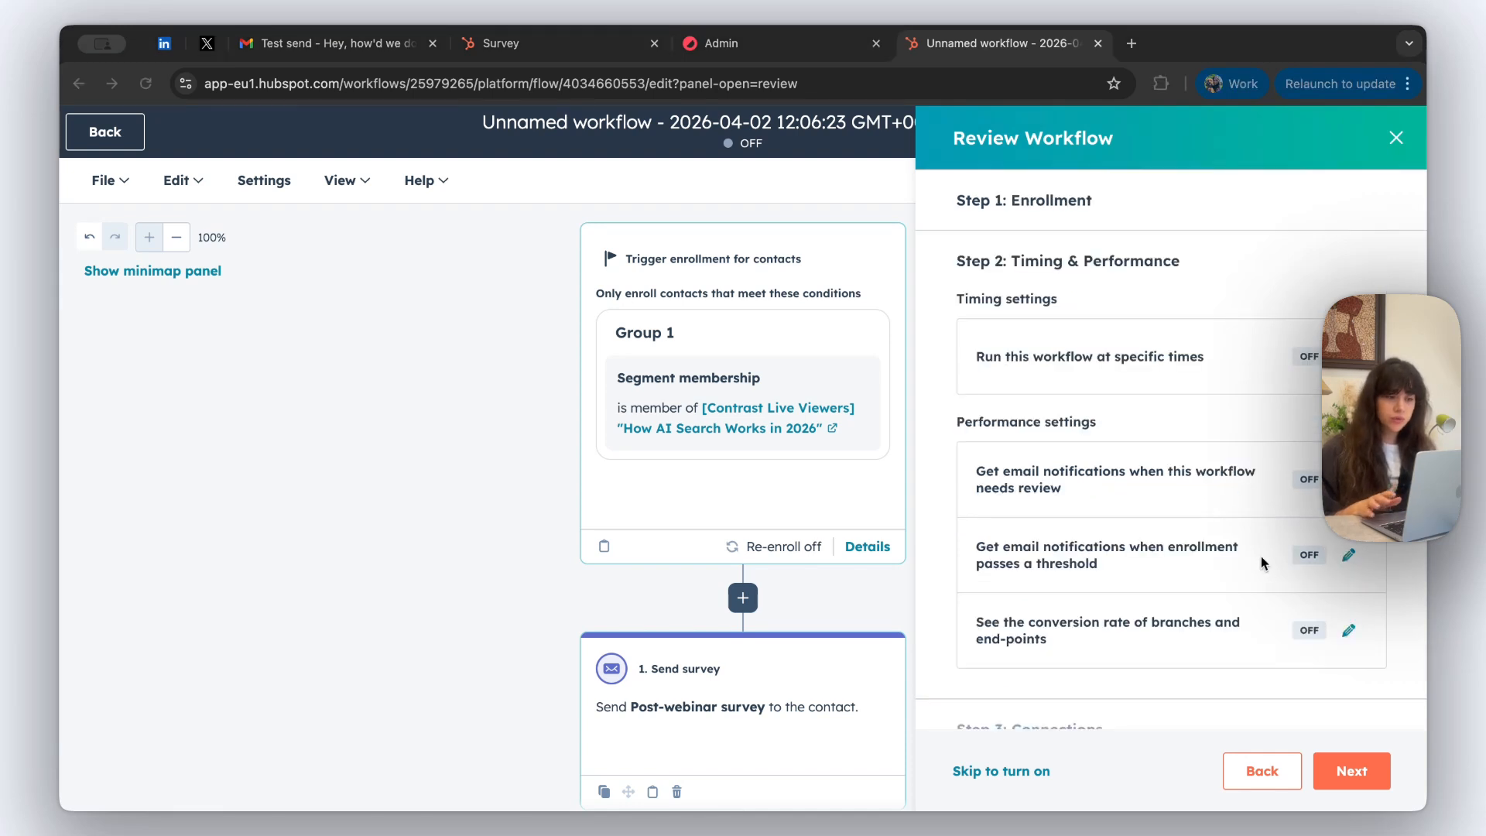
pyautogui.click(1000, 774)
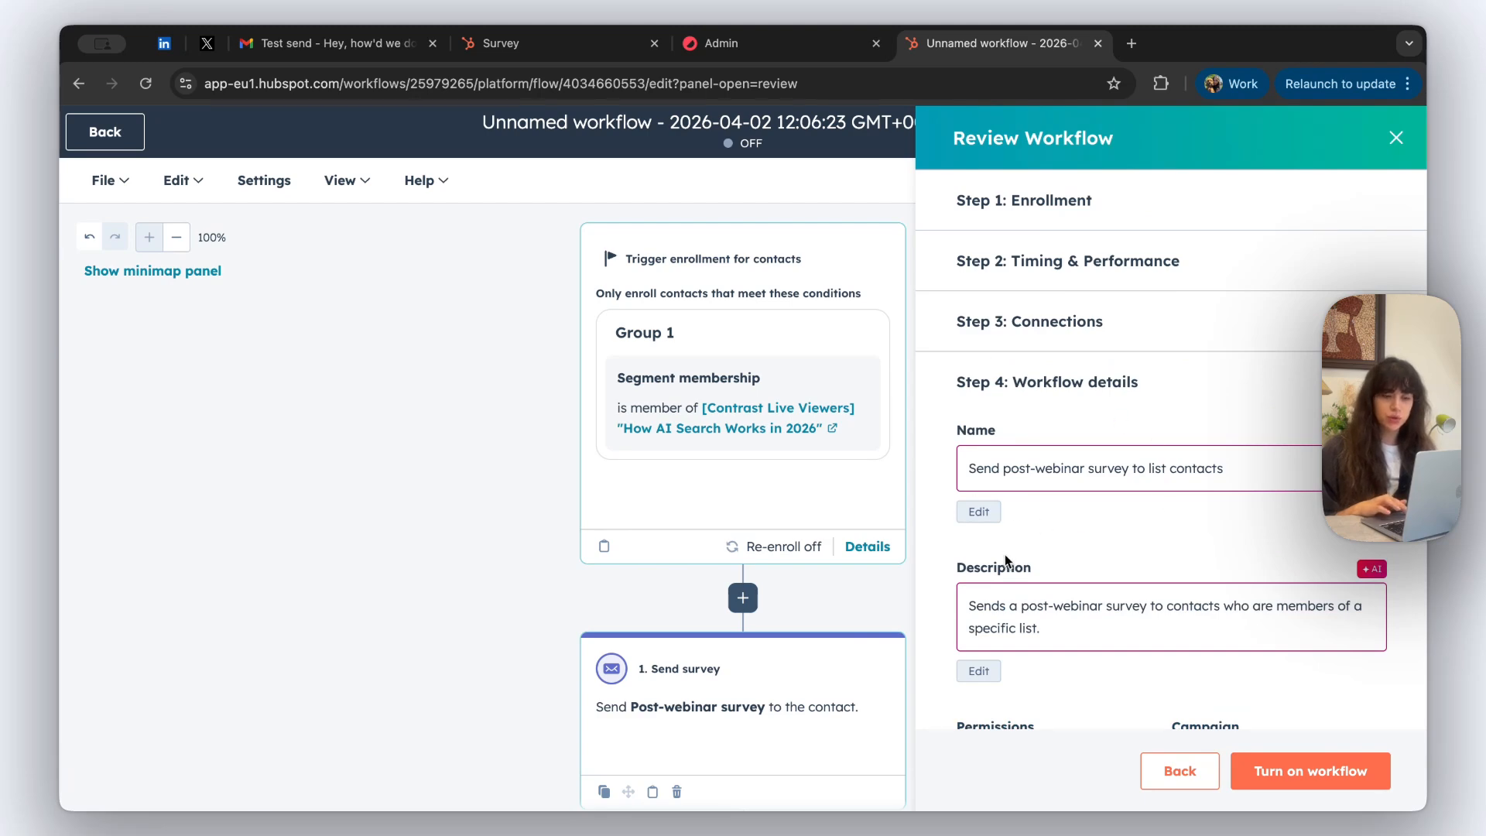
pyautogui.click(1243, 755)
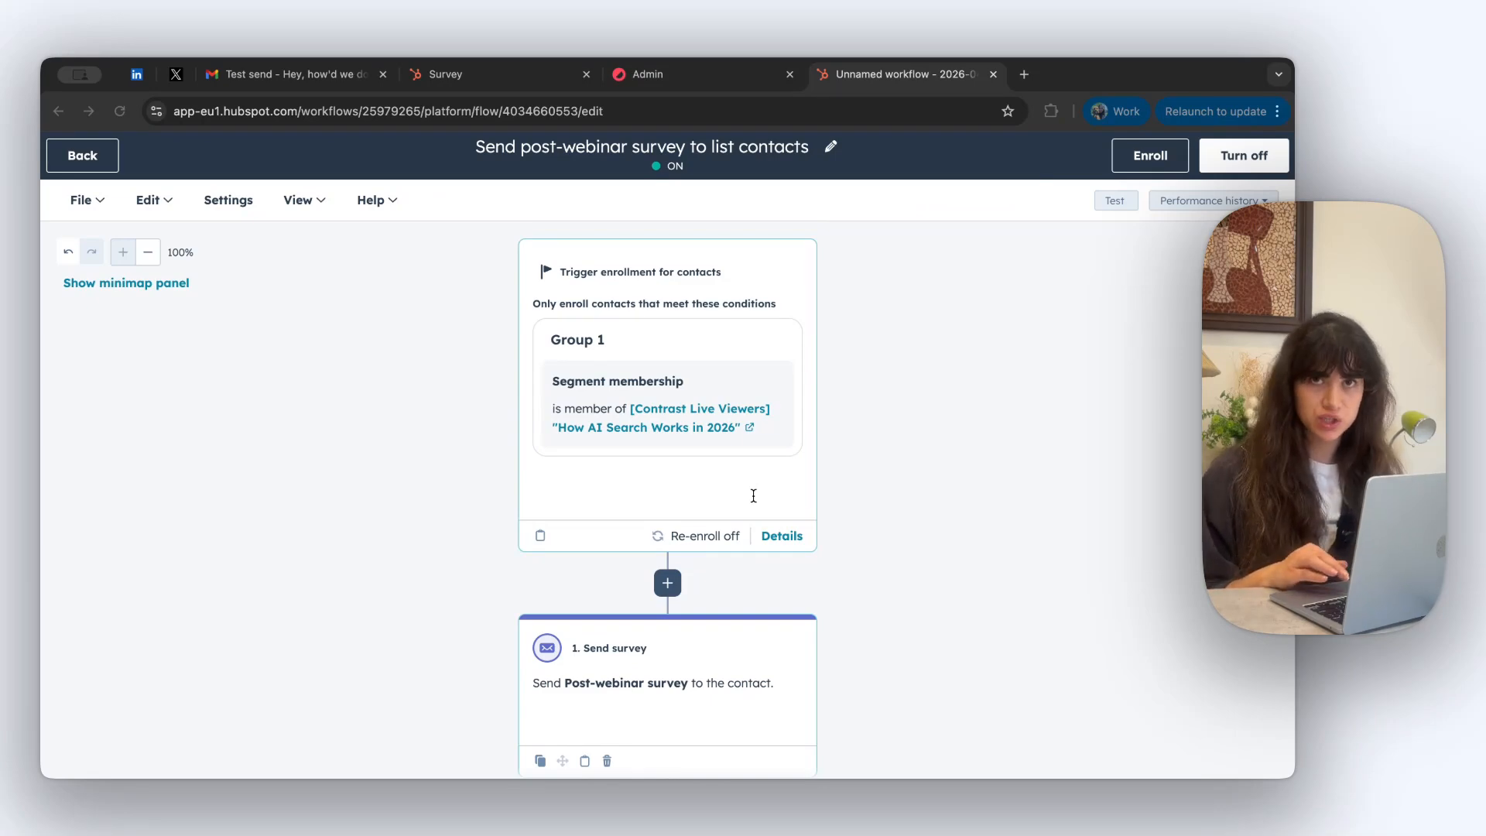
# Step: Leave the workflow editor, go to Feedback Surveys, and open the details of the Post-webinar survey
pyautogui.click(108, 164)
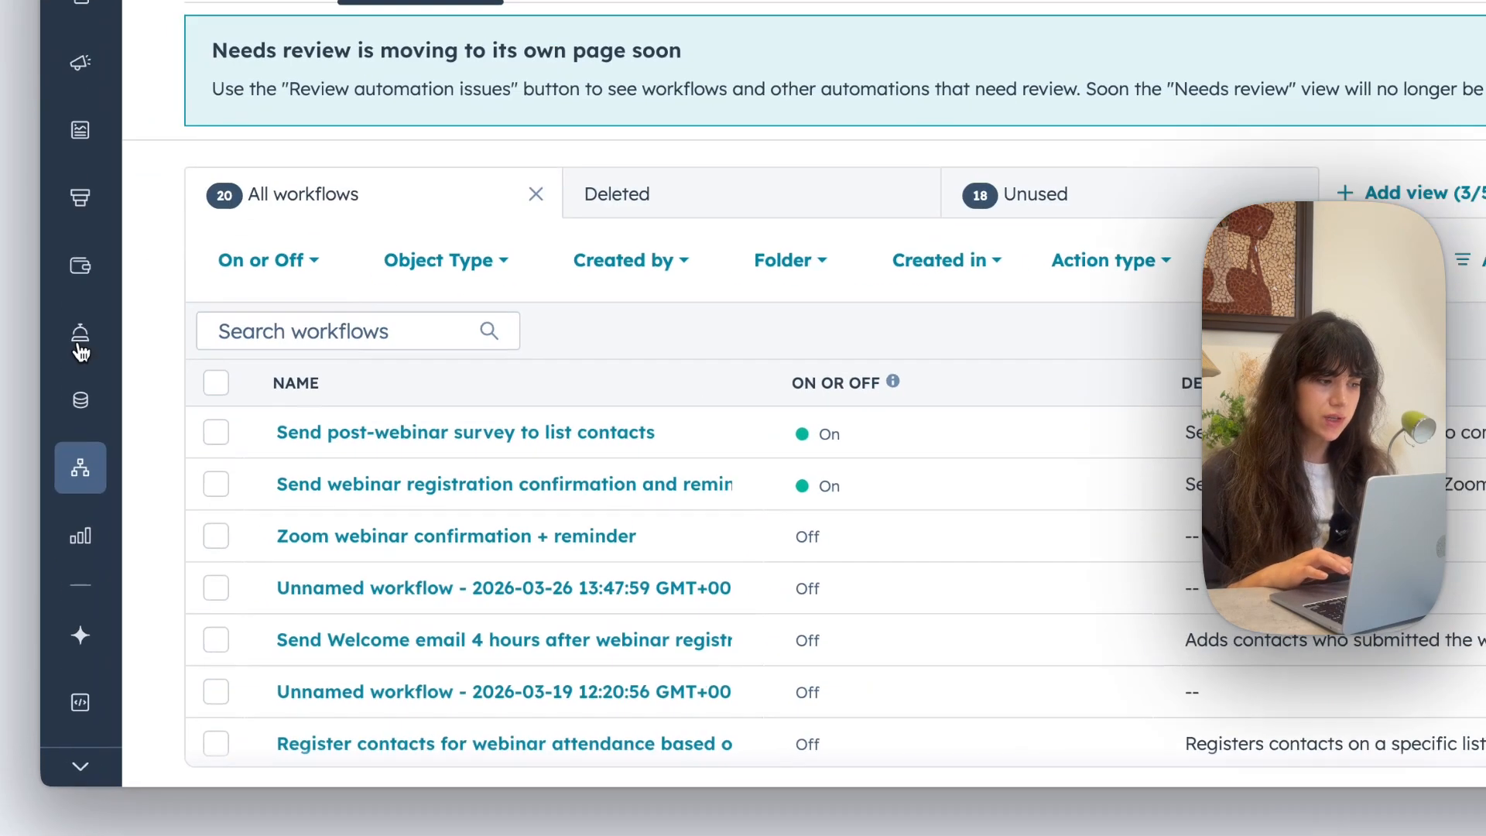
pyautogui.moveTo(67, 479)
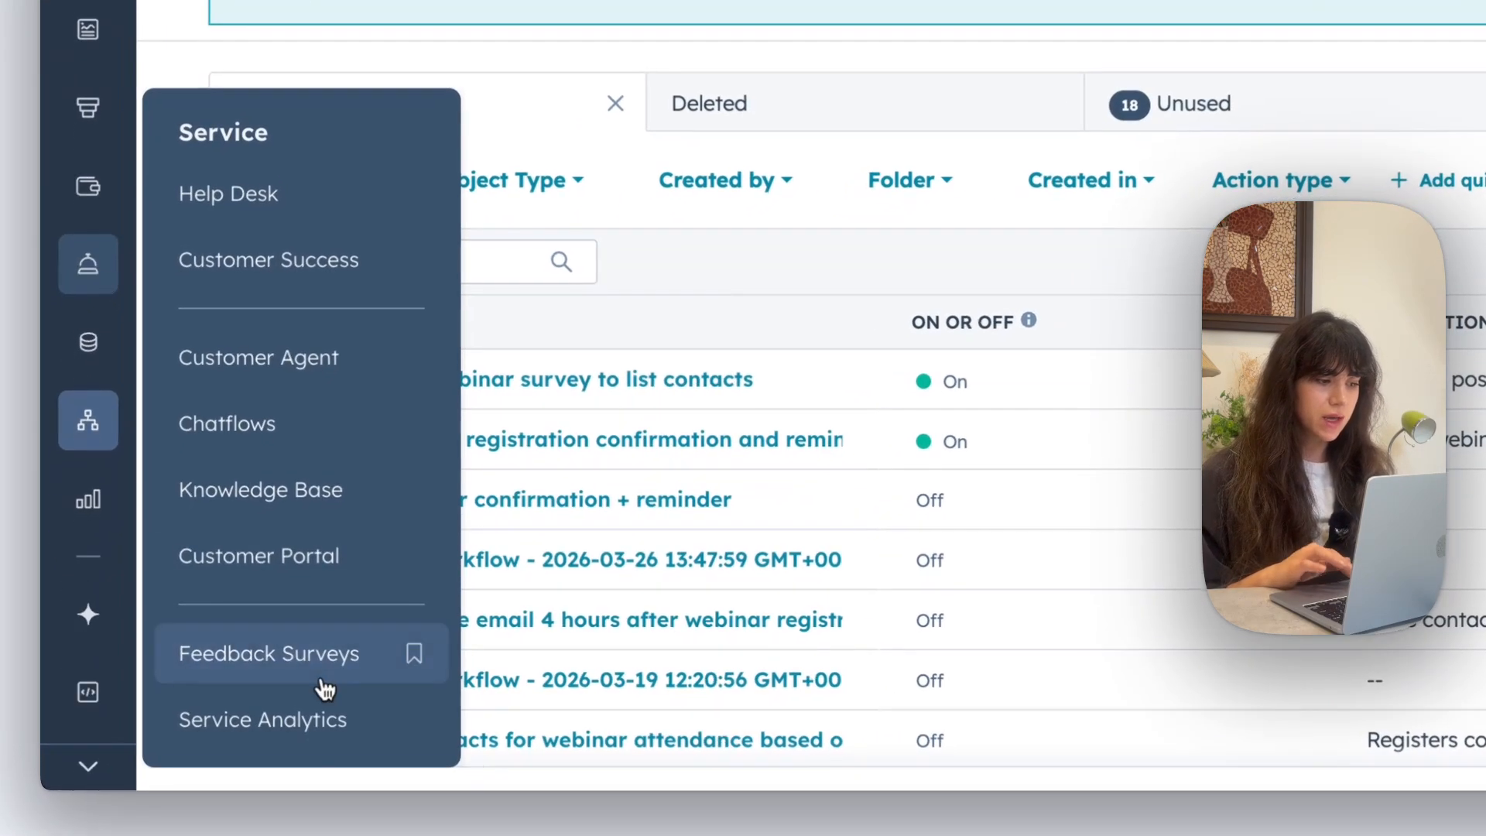
pyautogui.click(318, 683)
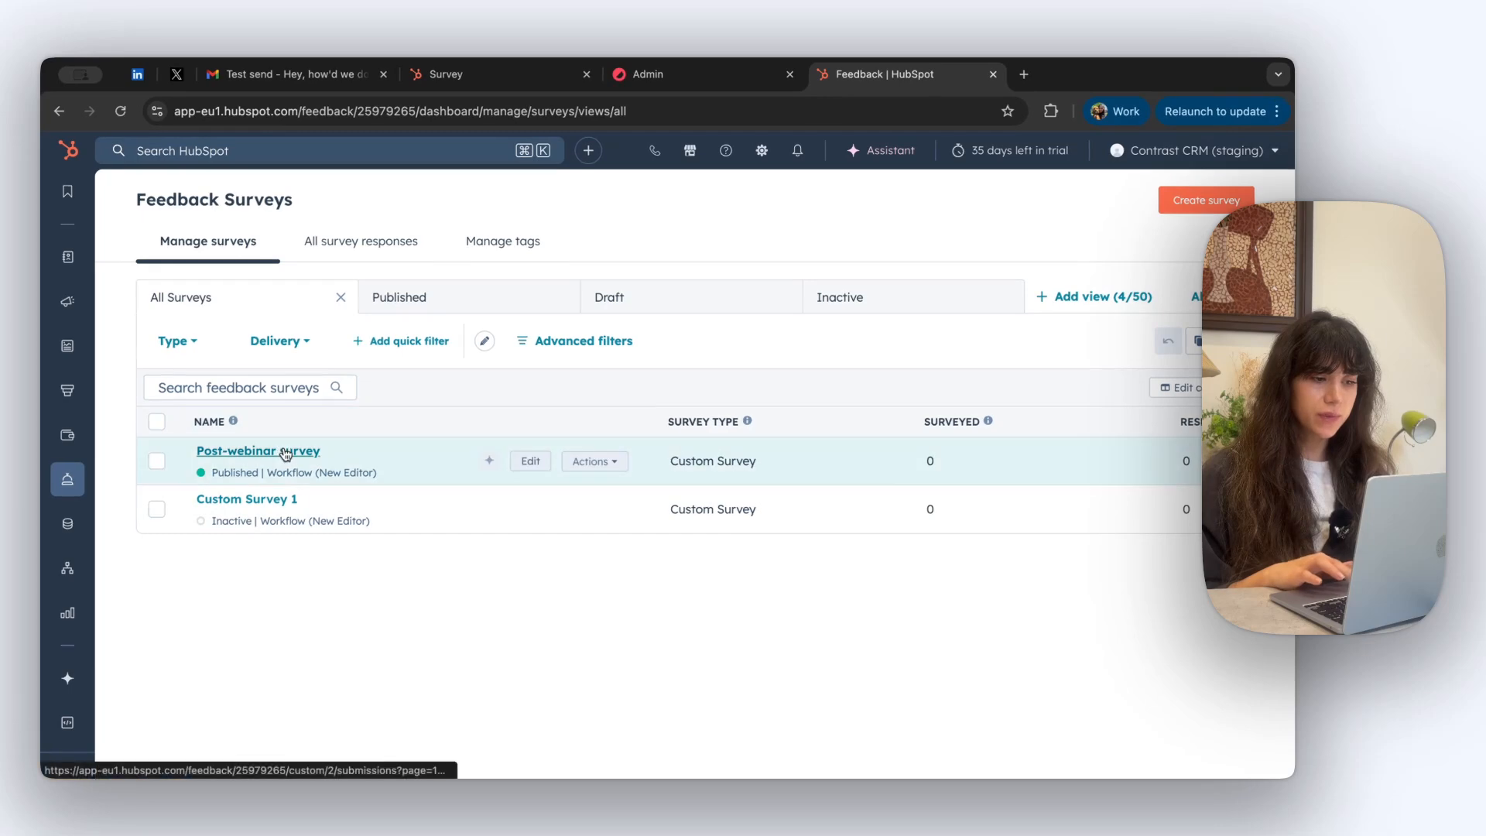
pyautogui.click(600, 473)
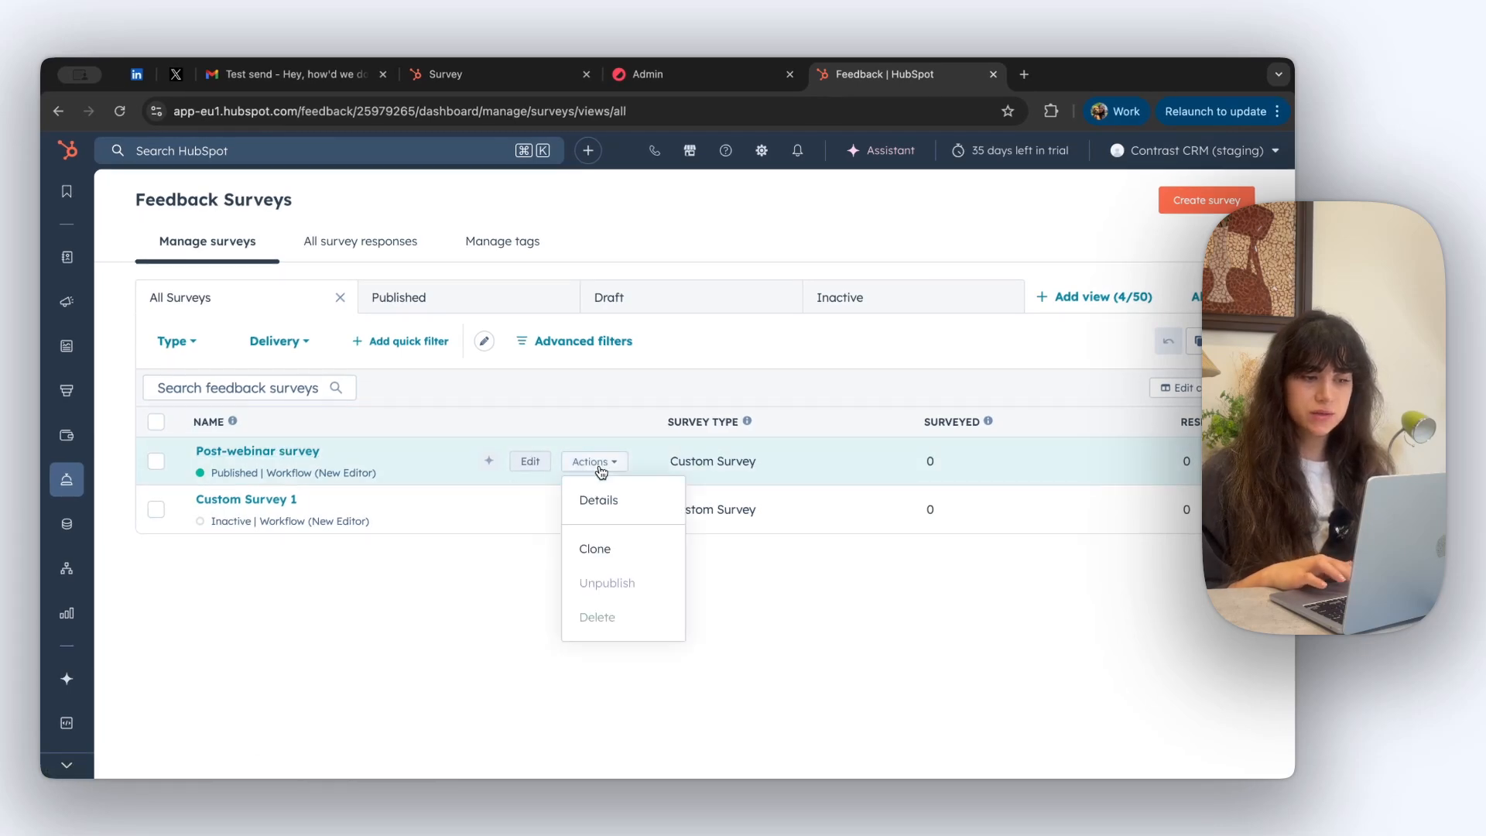
pyautogui.click(606, 502)
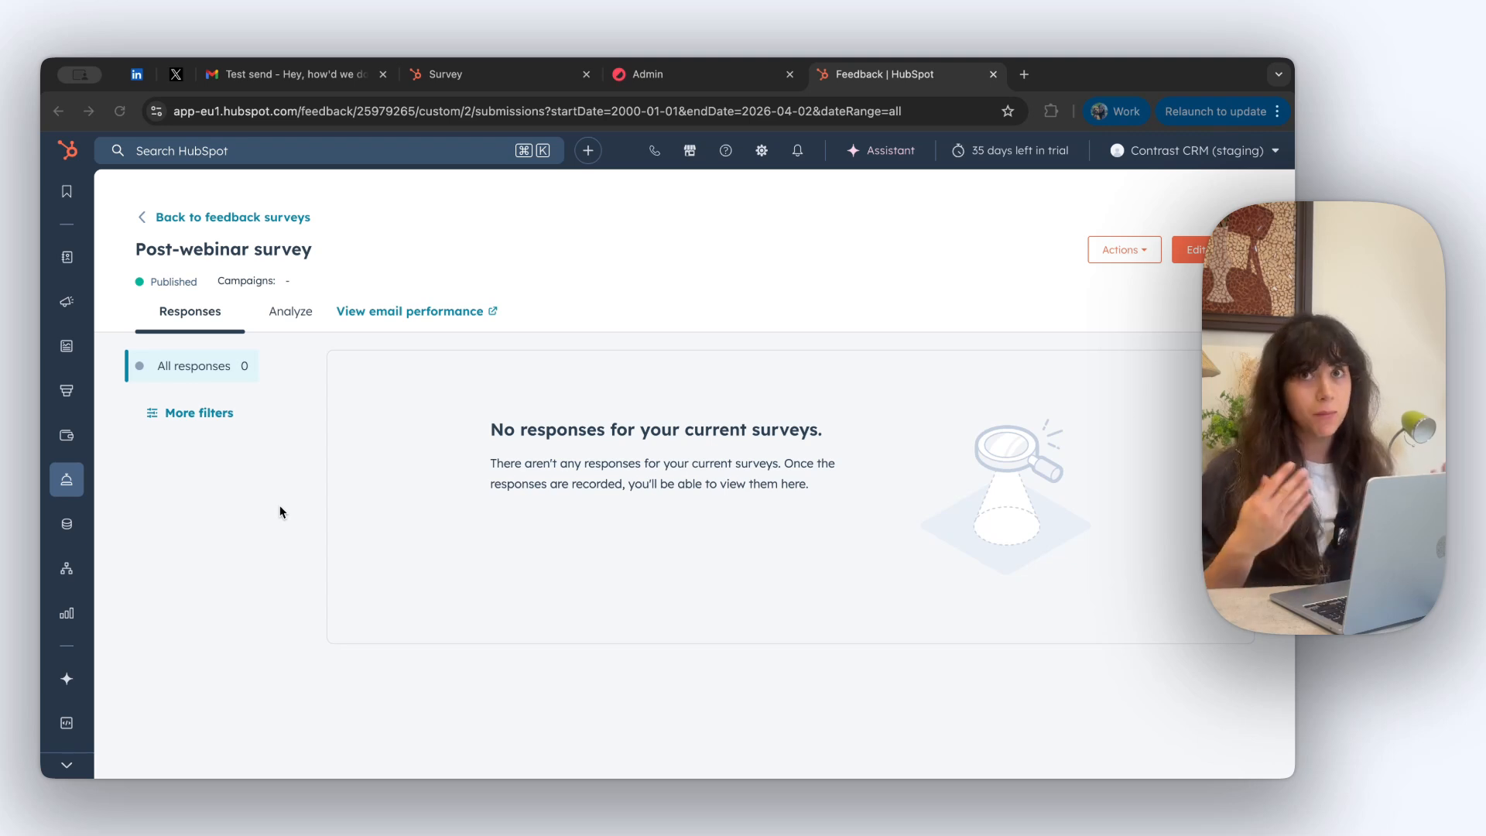
# Step: Examine the Post-webinar survey's analytics, covering the overall performance figures and the report for each question
pyautogui.click(290, 316)
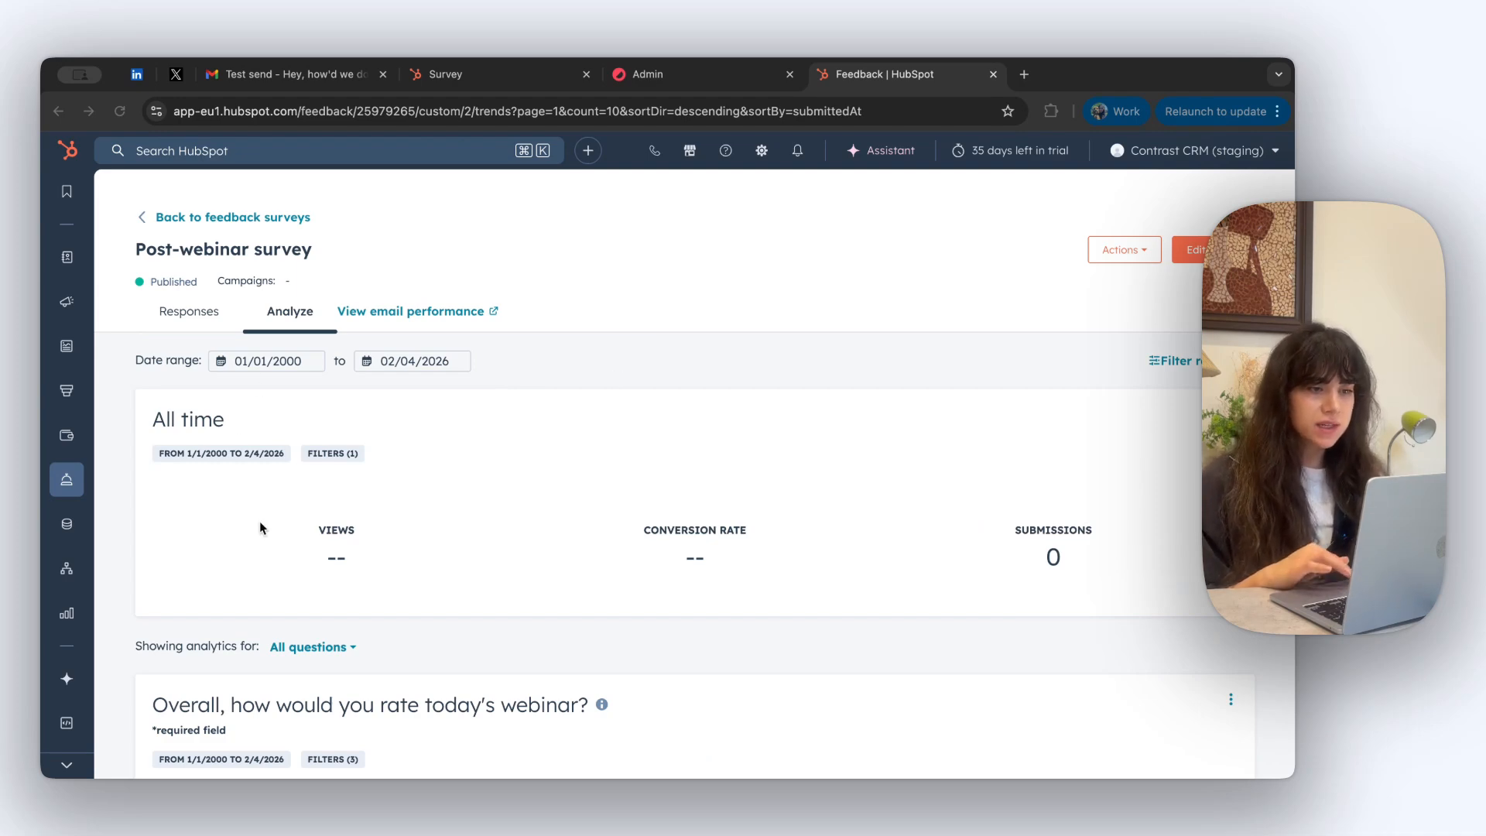
pyautogui.scroll(-4, 259, 527)
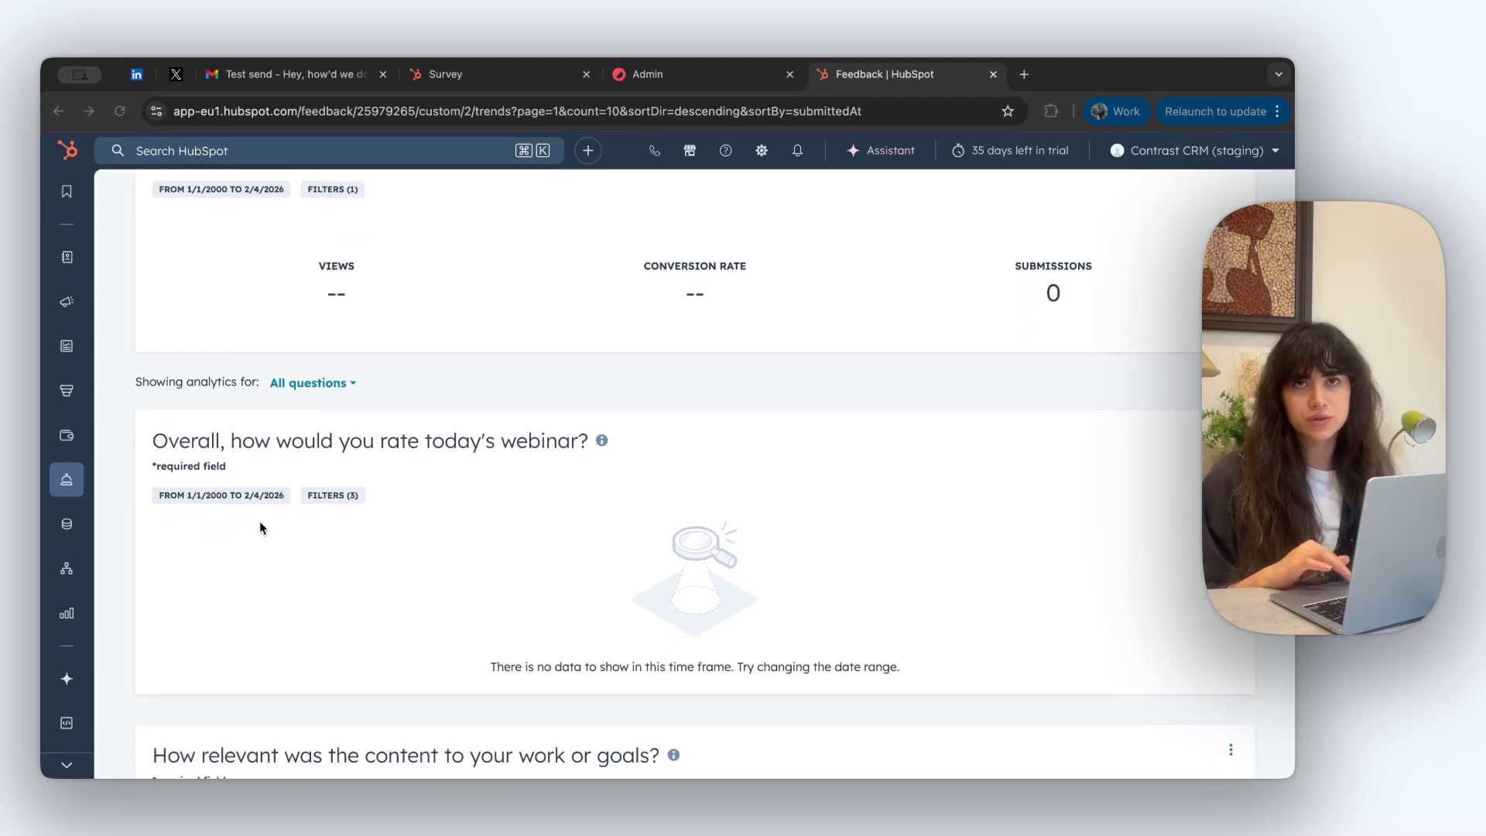
pyautogui.scroll(-5, 260, 527)
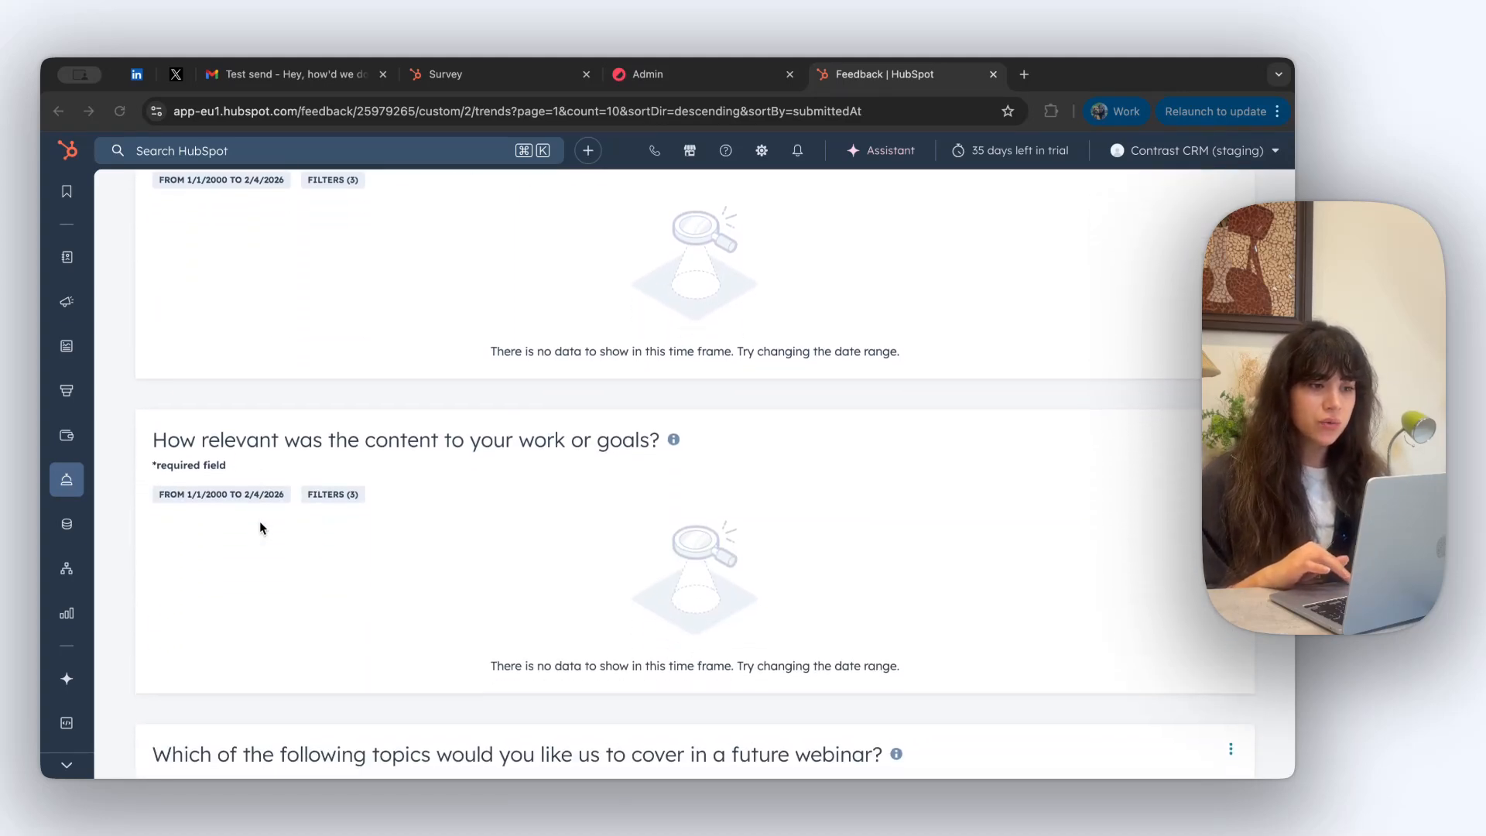
pyautogui.scroll(-6, 260, 527)
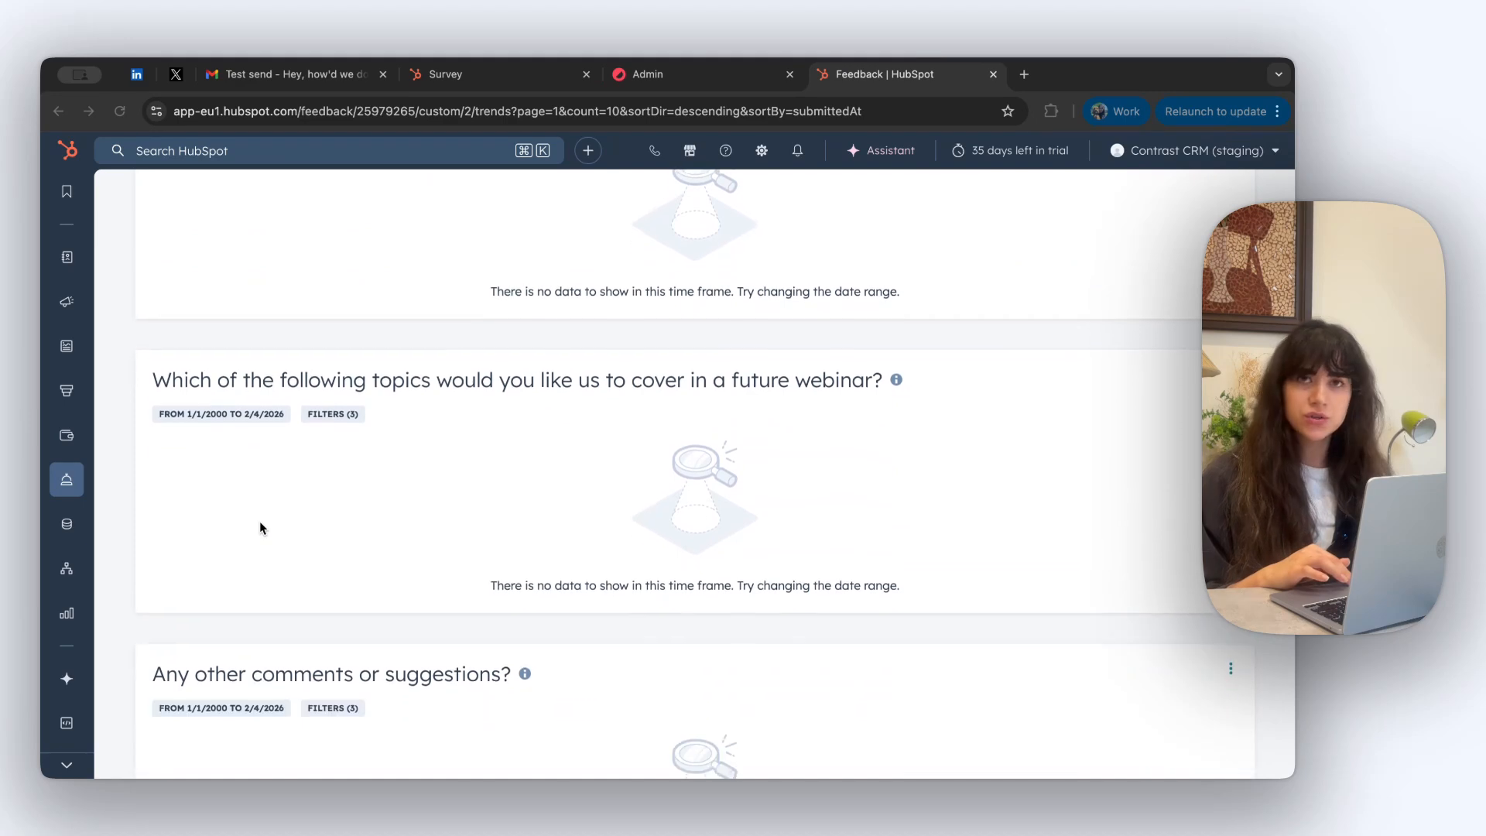
pyautogui.scroll(-2, 260, 528)
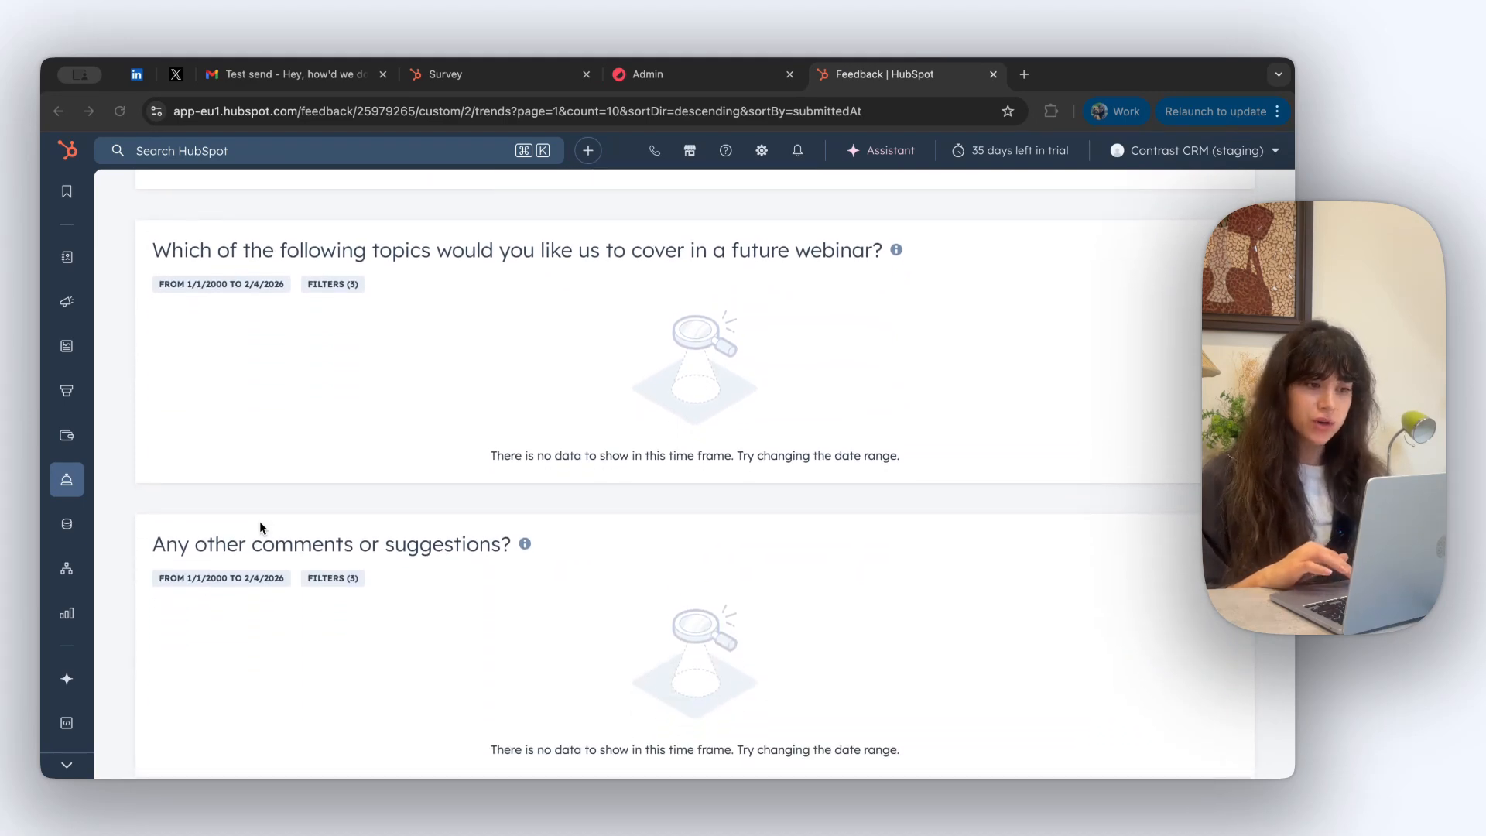
pyautogui.scroll(-2, 260, 523)
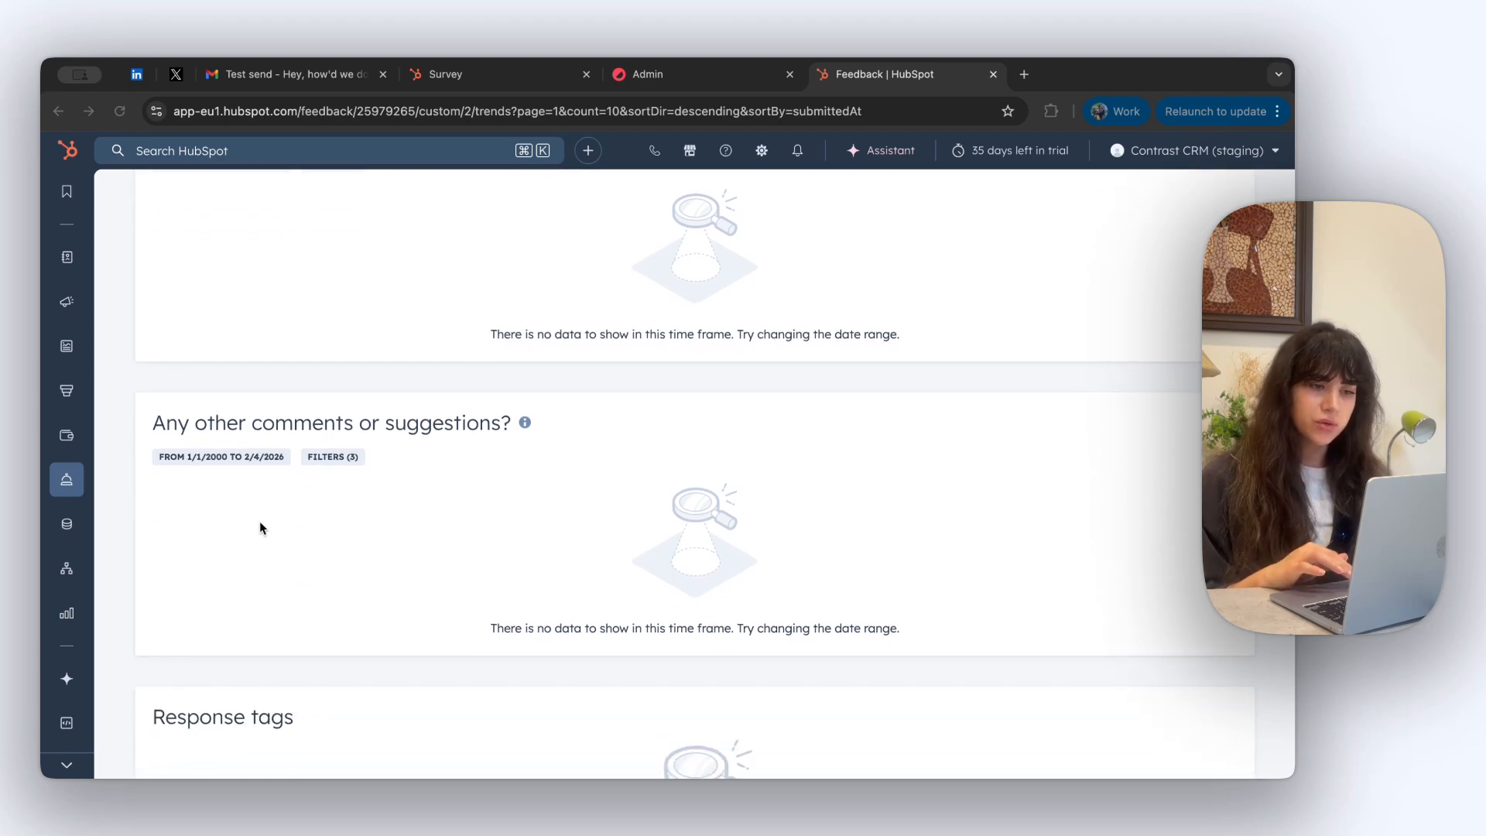